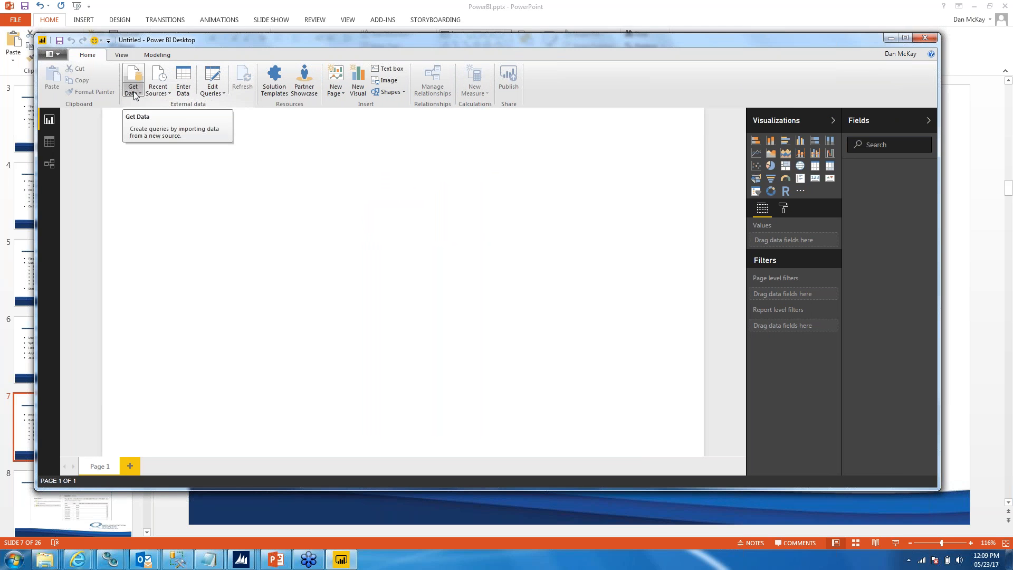
click(285, 558)
mouse_move(736, 227)
mouse_down()
mouse_move(285, 225)
mouse_move(777, 229)
mouse_up()
key(ctrl+c)
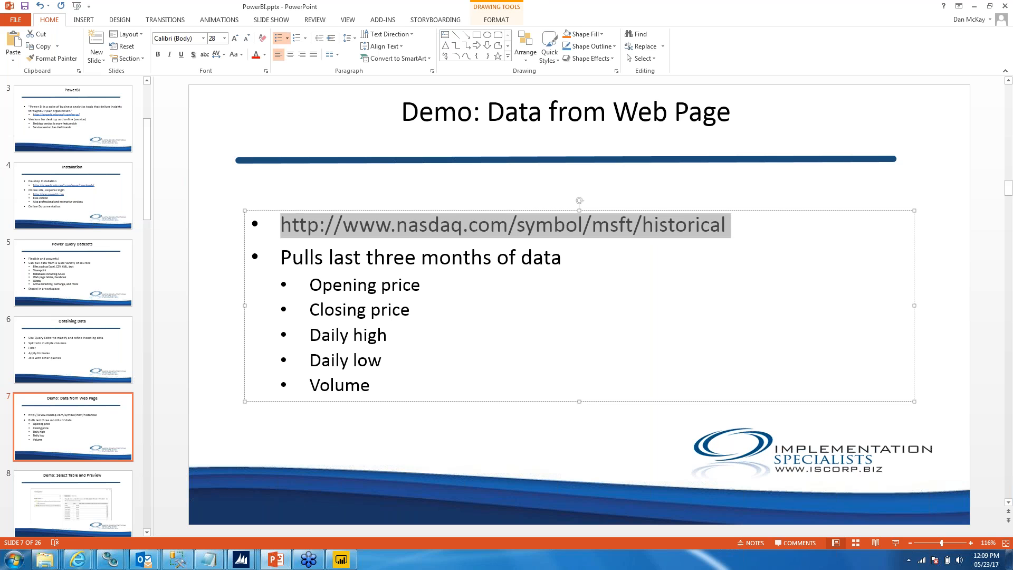
click(528, 311)
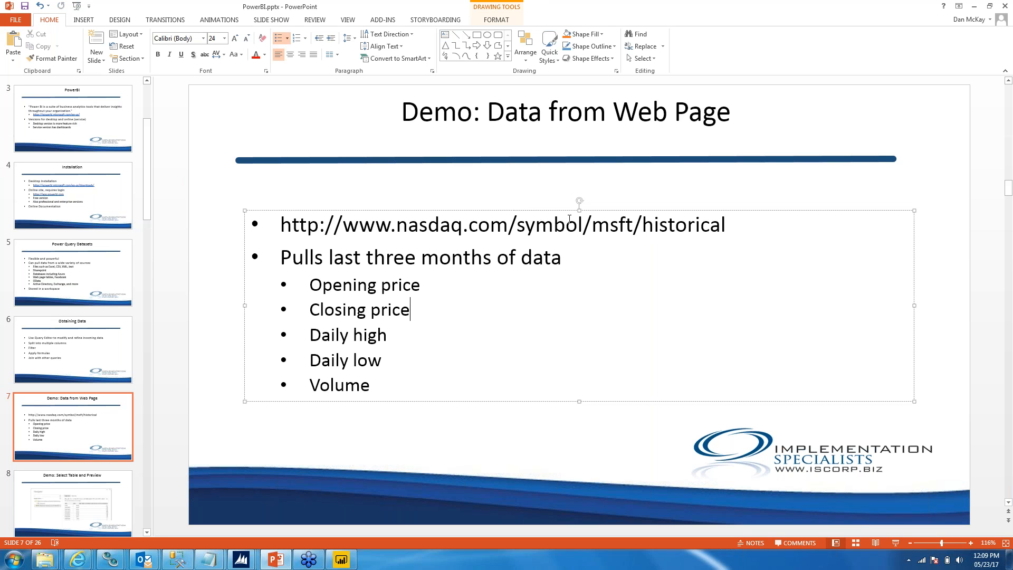
drag(592, 222, 634, 222)
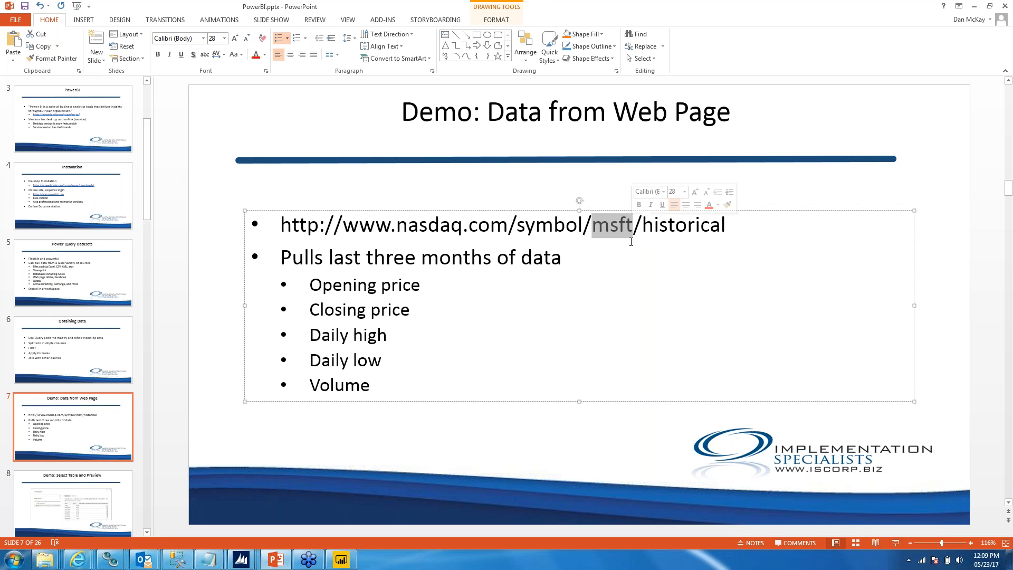
click(563, 256)
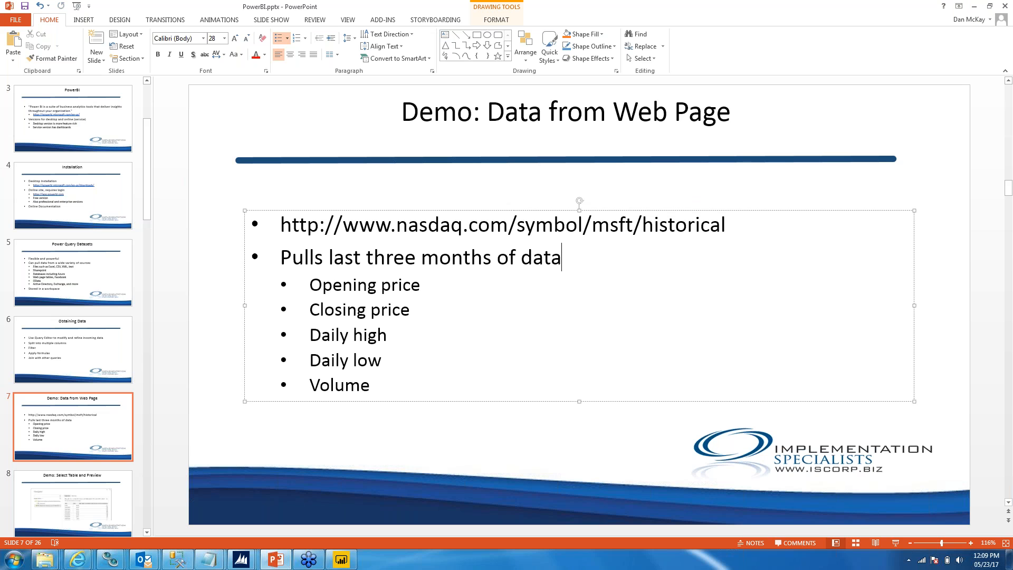
click(342, 559)
click(133, 87)
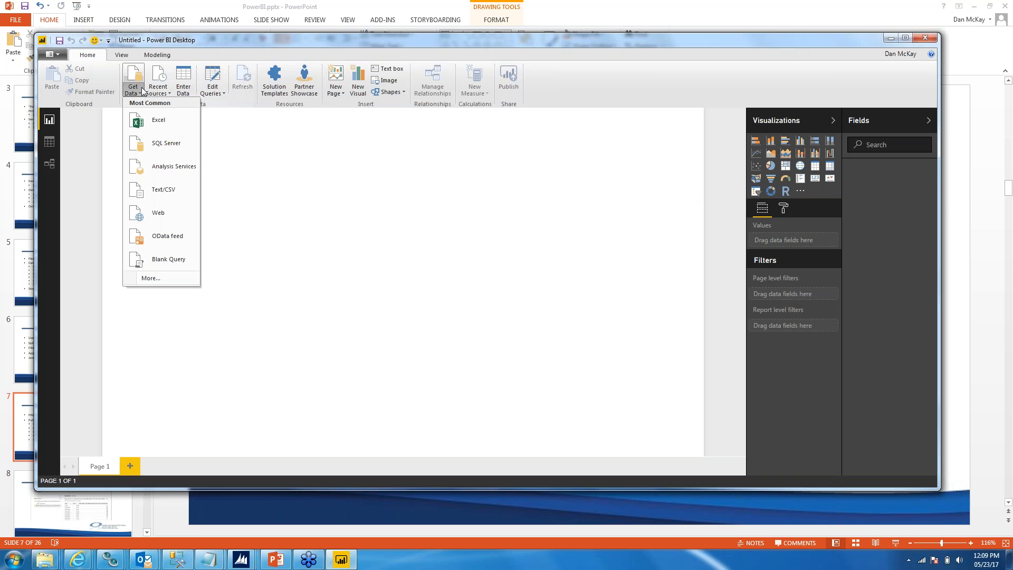
click(153, 278)
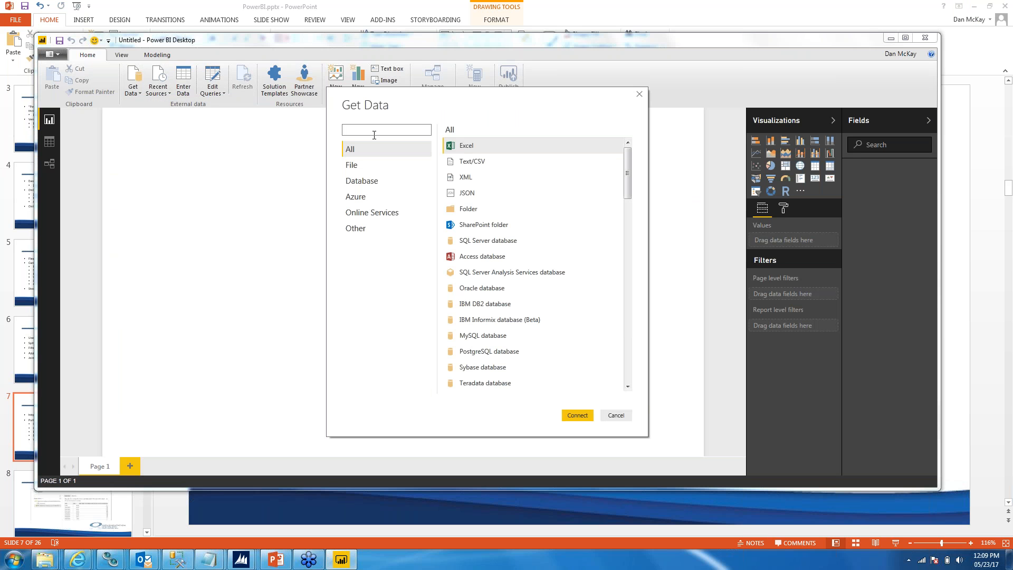
text(web)
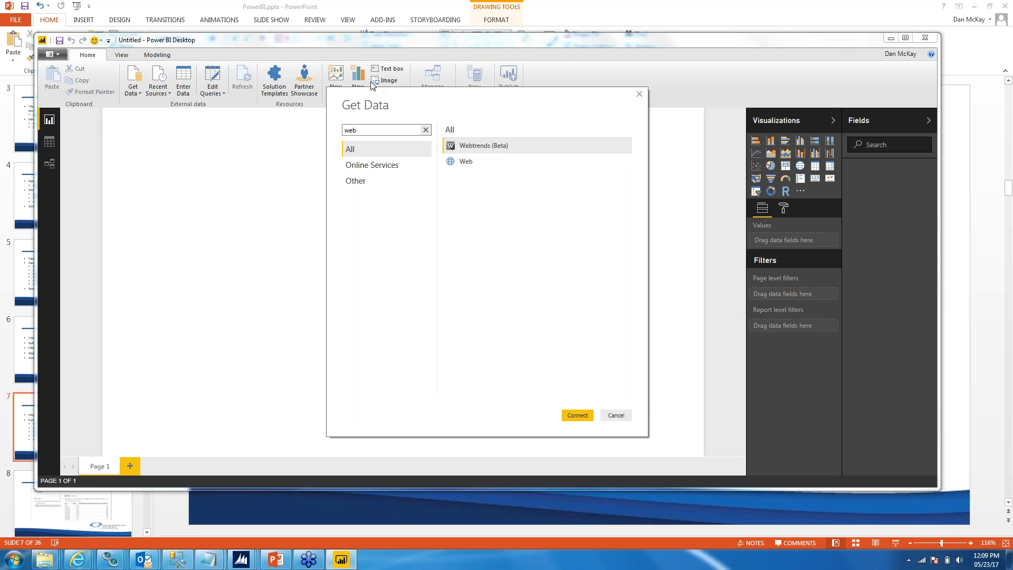
click(465, 163)
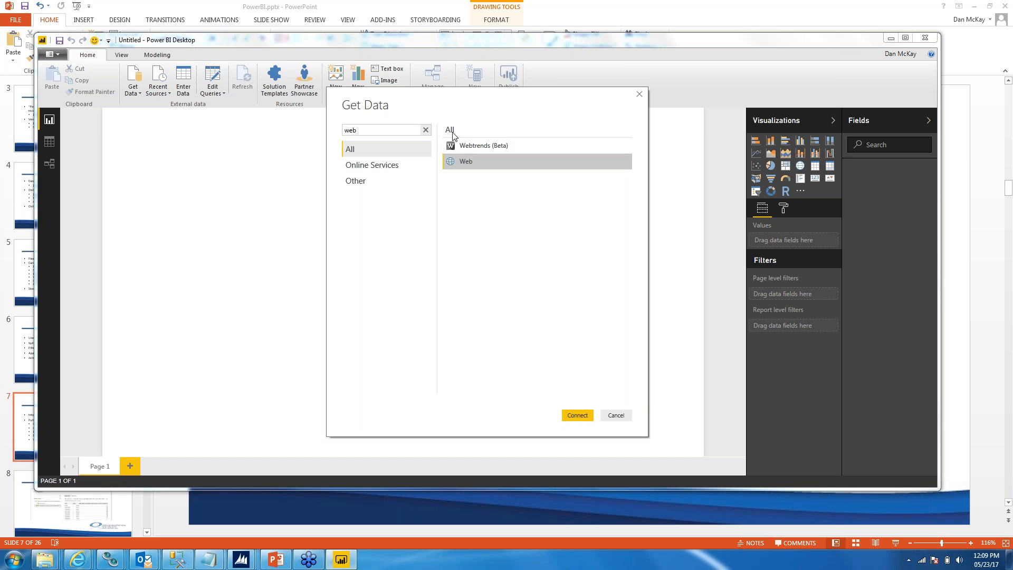
click(463, 162)
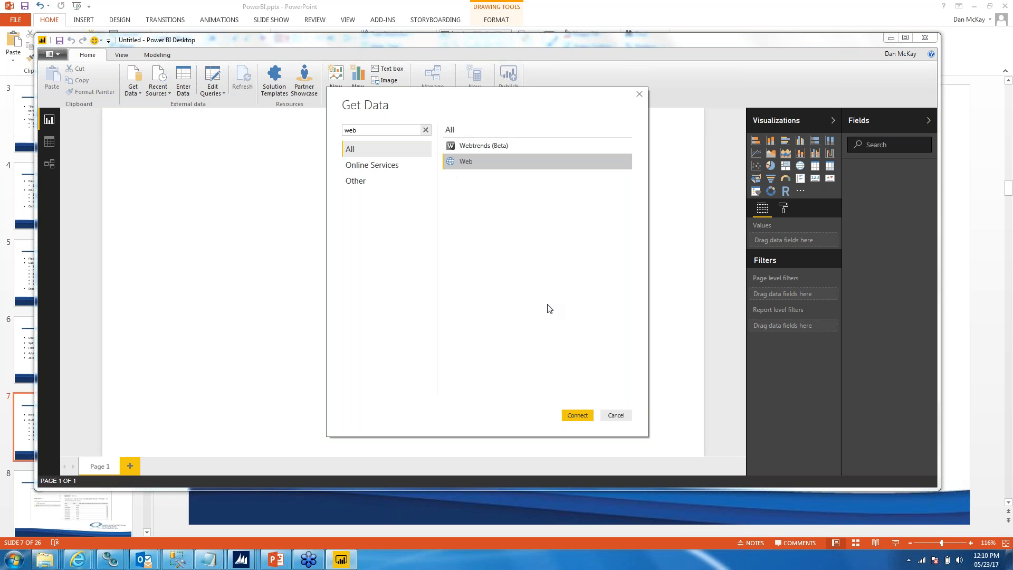
click(578, 416)
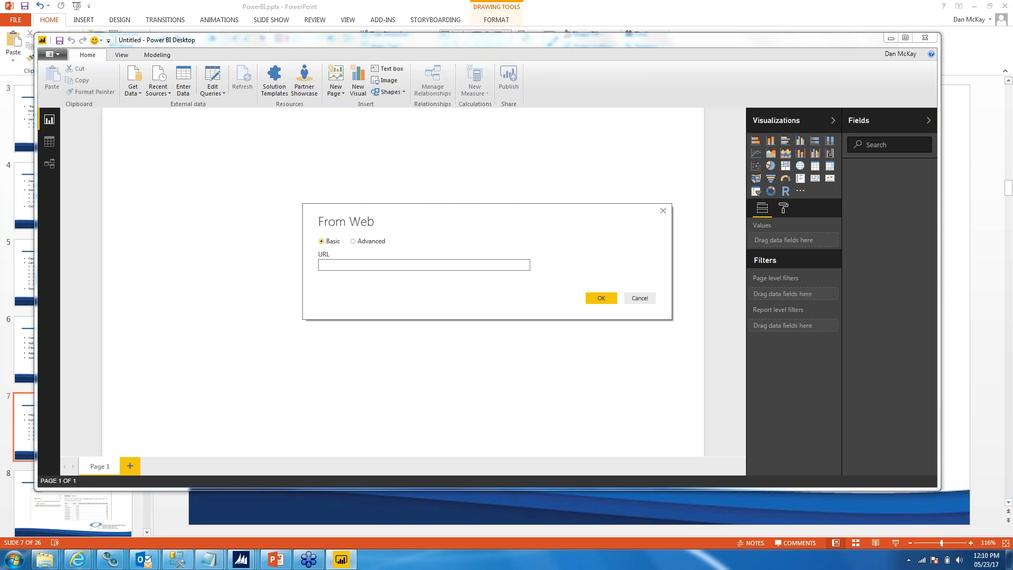
key(ctrl+v)
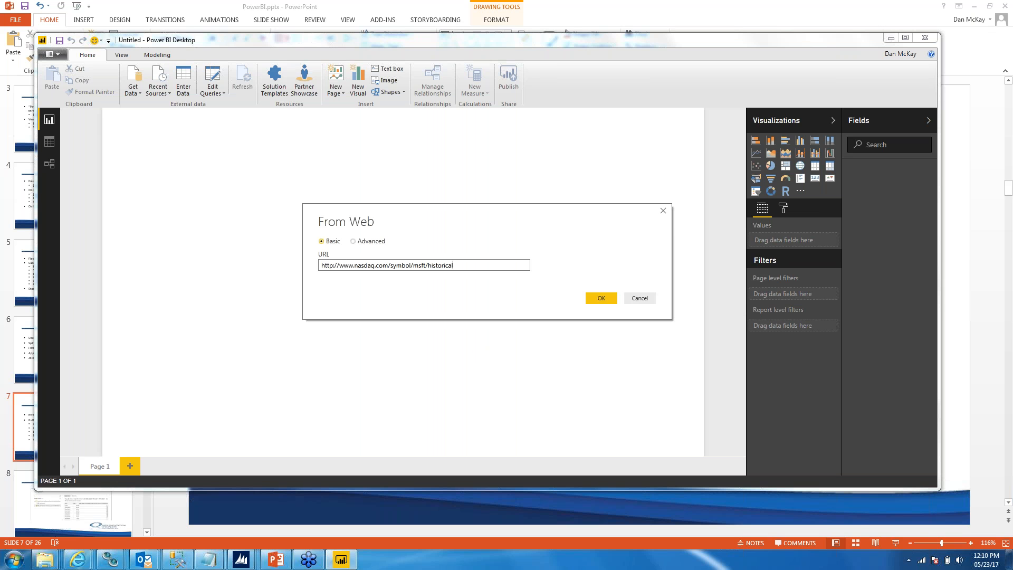
click(592, 302)
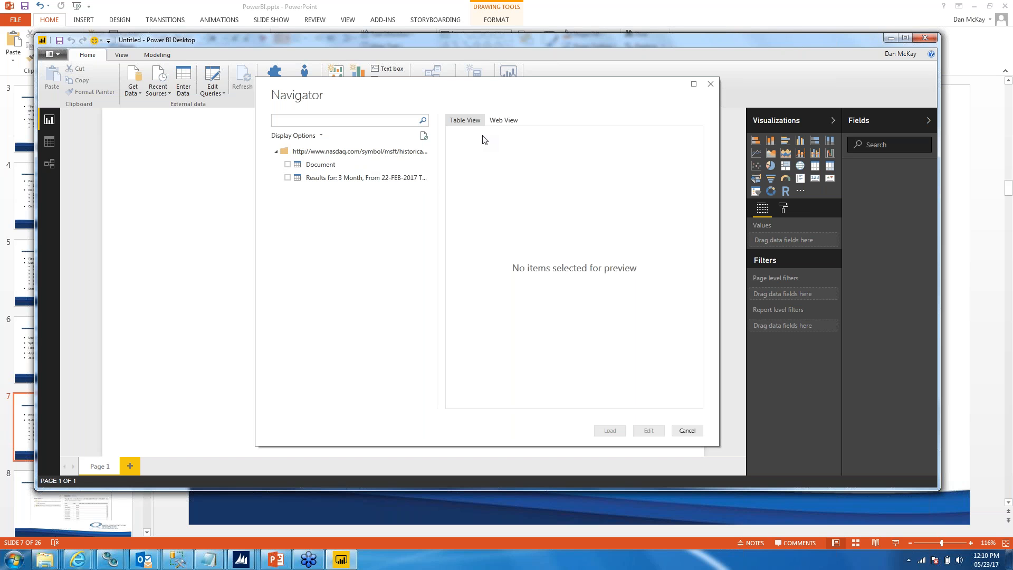
Step: Load only the "Results for: 3 Month" table from the web page, leaving the Document item out
click(288, 164)
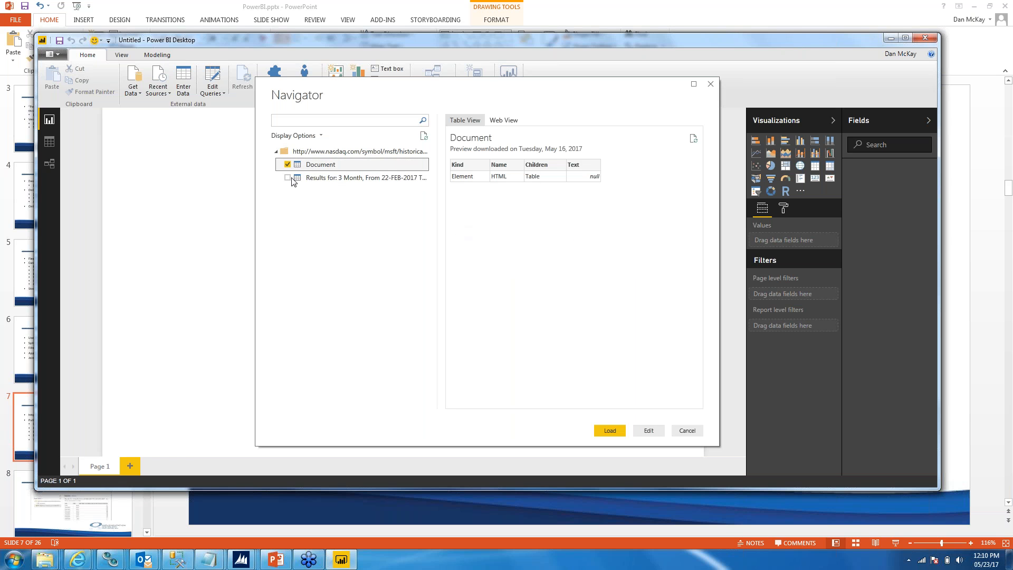
click(288, 165)
click(287, 178)
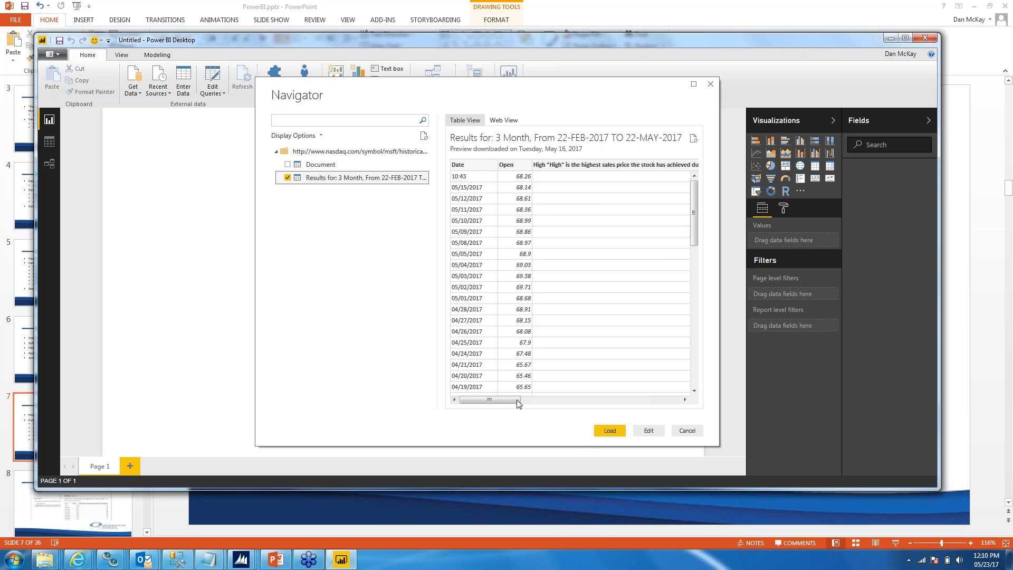
mouse_move(518, 400)
mouse_down()
mouse_move(673, 396)
mouse_move(507, 401)
mouse_up()
click(609, 431)
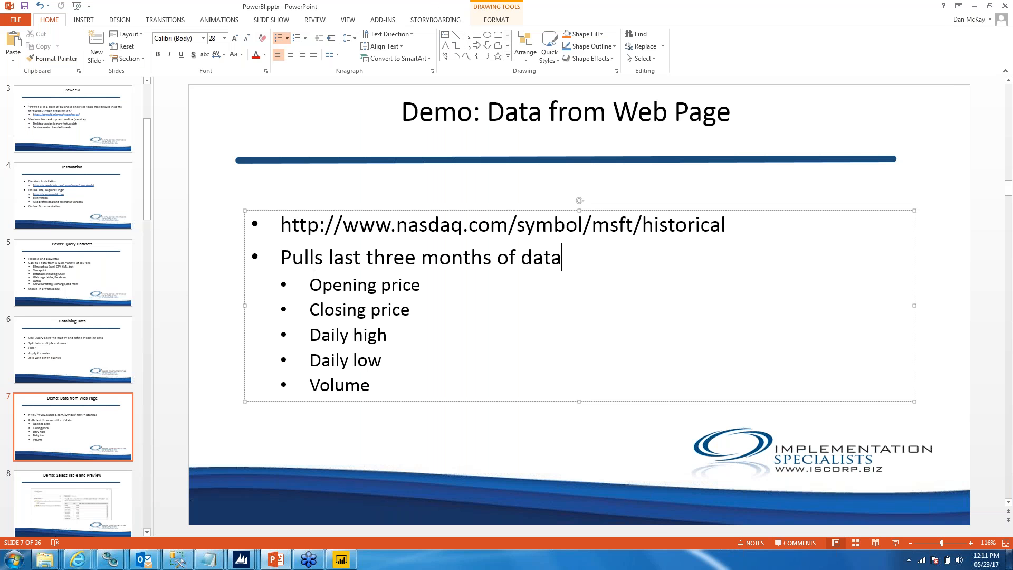
Step: Go through the presentation's "Demo: Select Table and Preview" and "Demo: Create Line Chart" slides
click(74, 501)
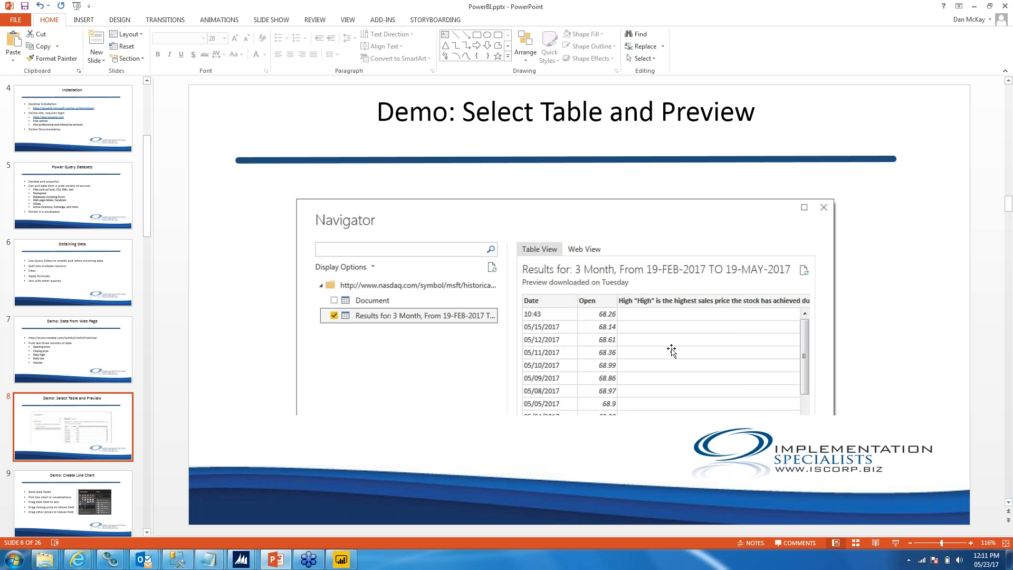
click(65, 496)
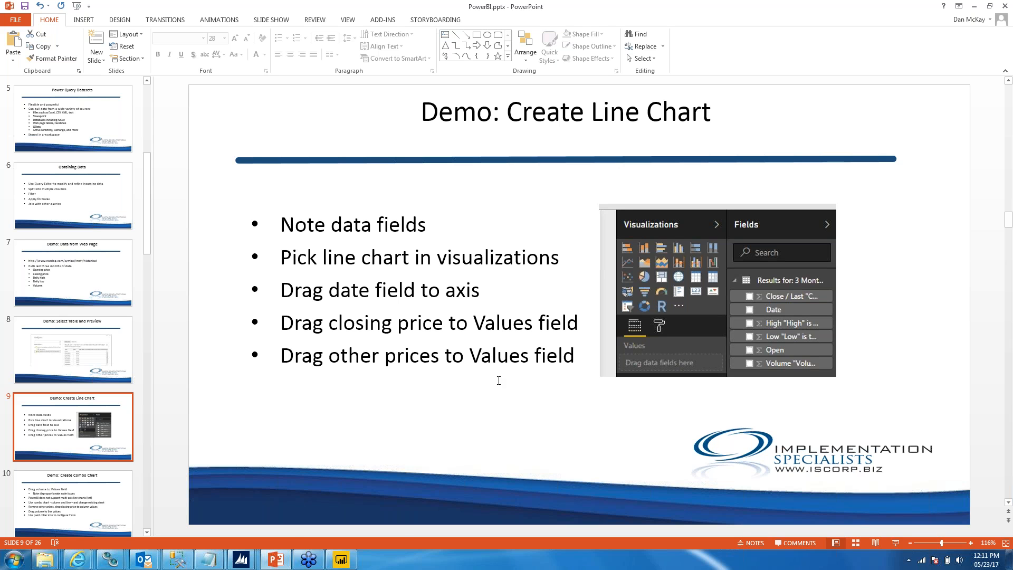
Step: Switch to Power BI Desktop, add an empty line chart to the report page and widen it to about half the page
mouse_move(340, 562)
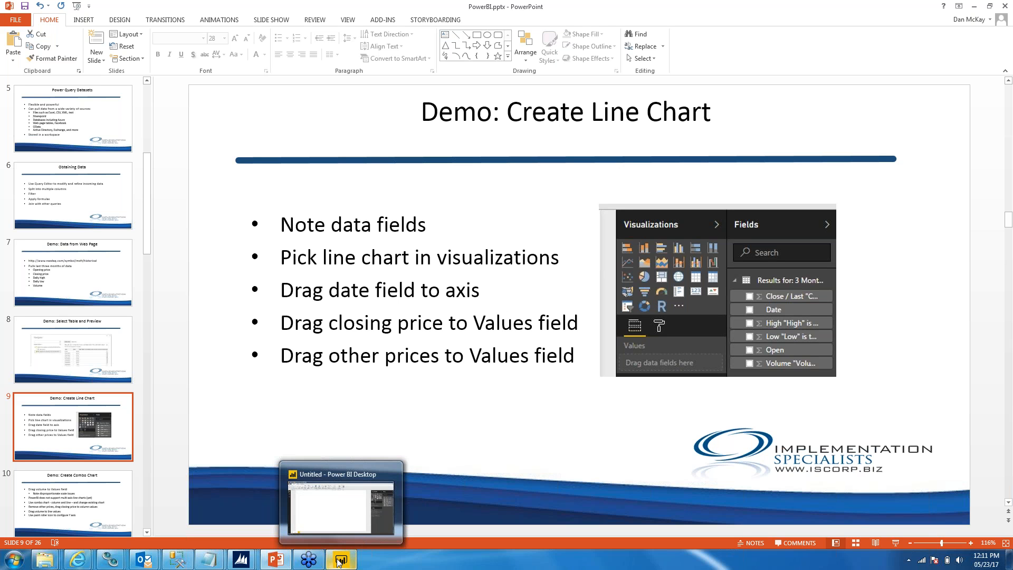
click(341, 560)
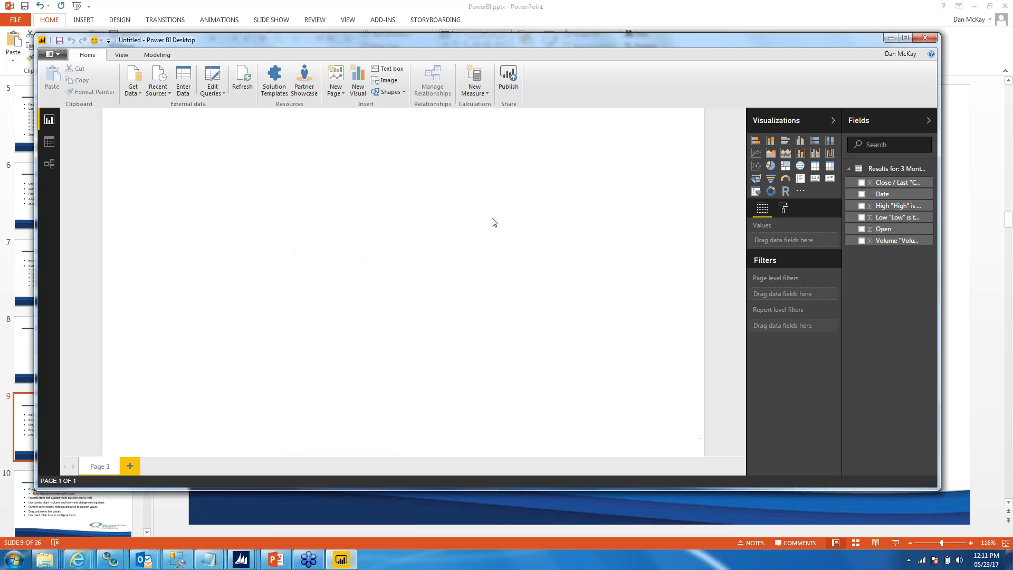
click(758, 157)
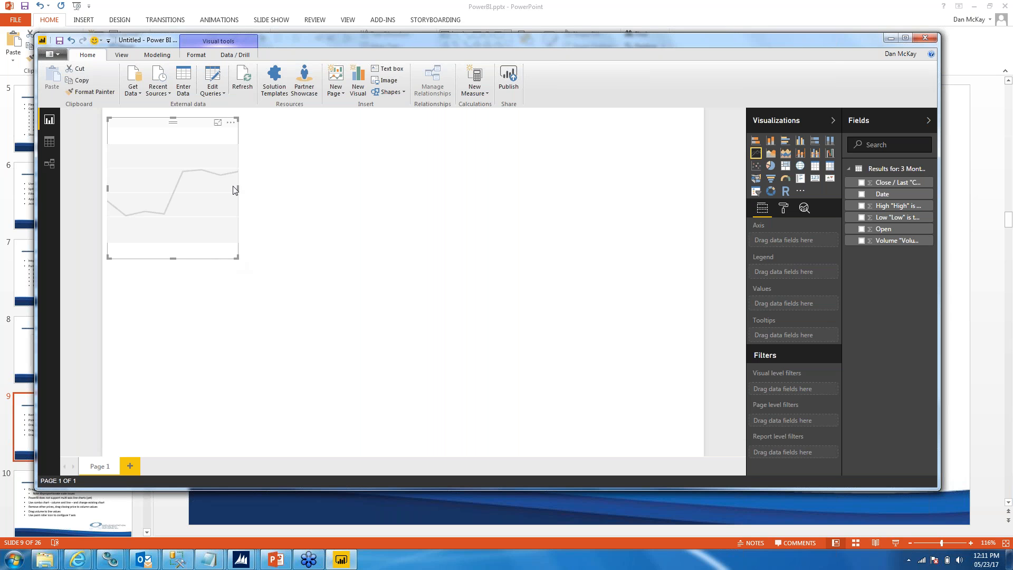
drag(239, 188, 436, 215)
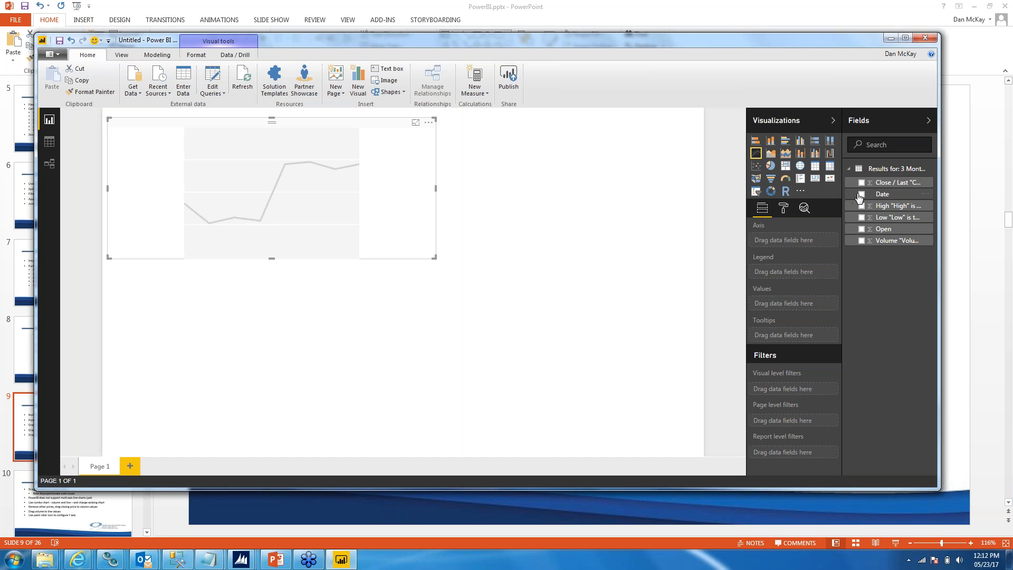
Step: Plot the Close / Last field as values over Date on the axis, and widen the line chart to the full page width
drag(861, 195, 781, 240)
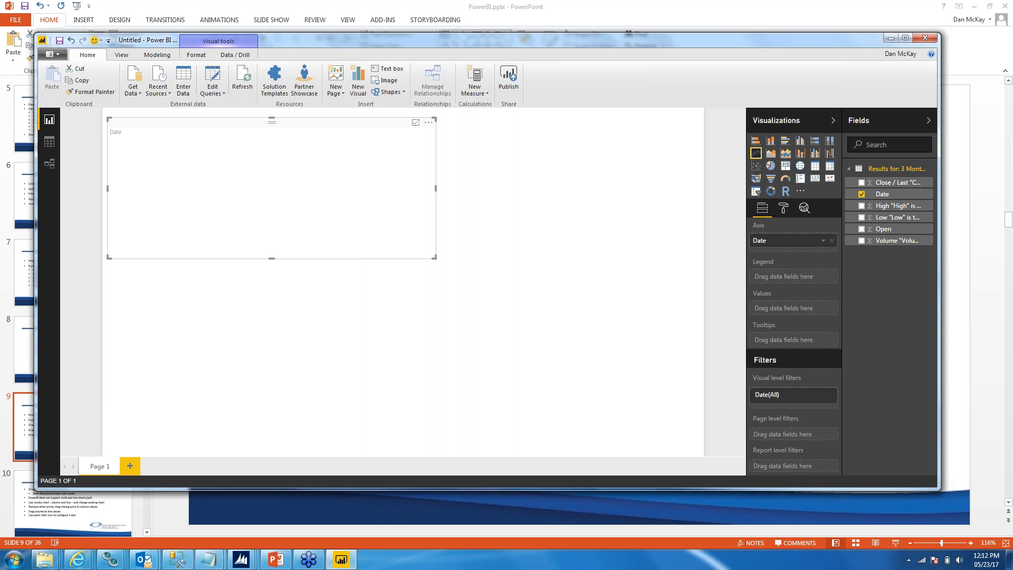
drag(863, 185, 781, 311)
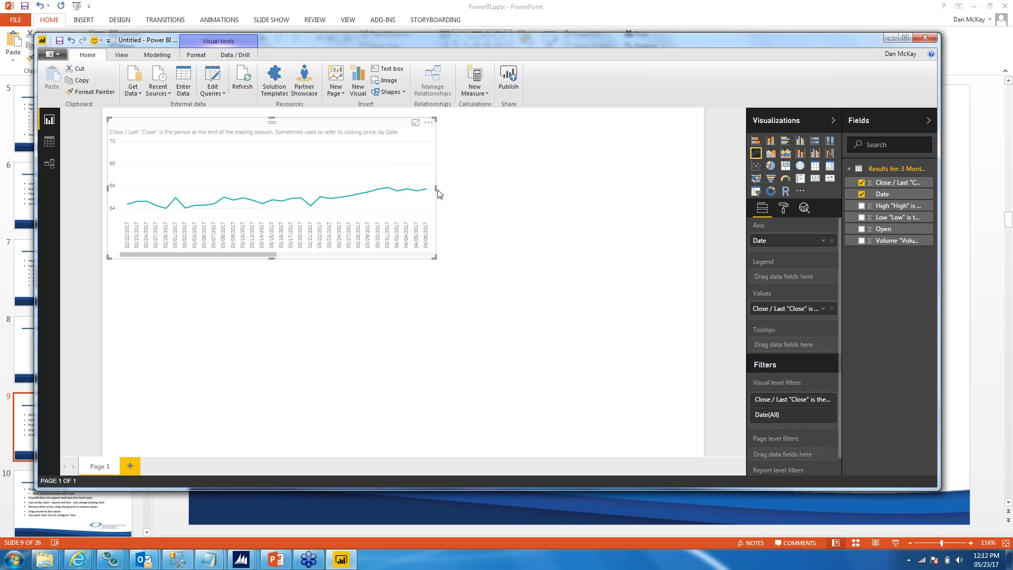
drag(436, 190, 699, 196)
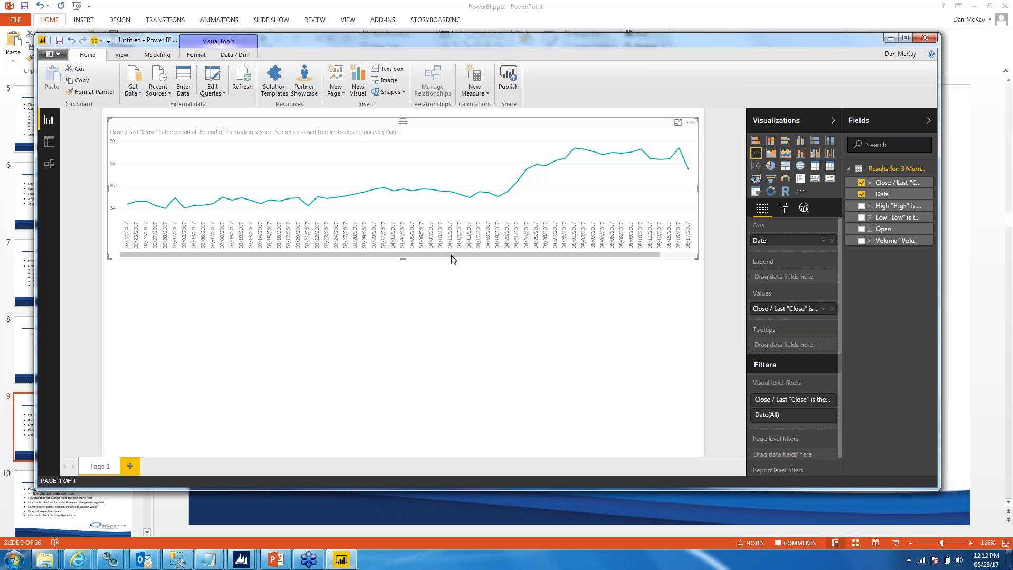
Step: Add the High, Low and Open price fields to the line chart's values alongside the closing price
drag(453, 259, 488, 262)
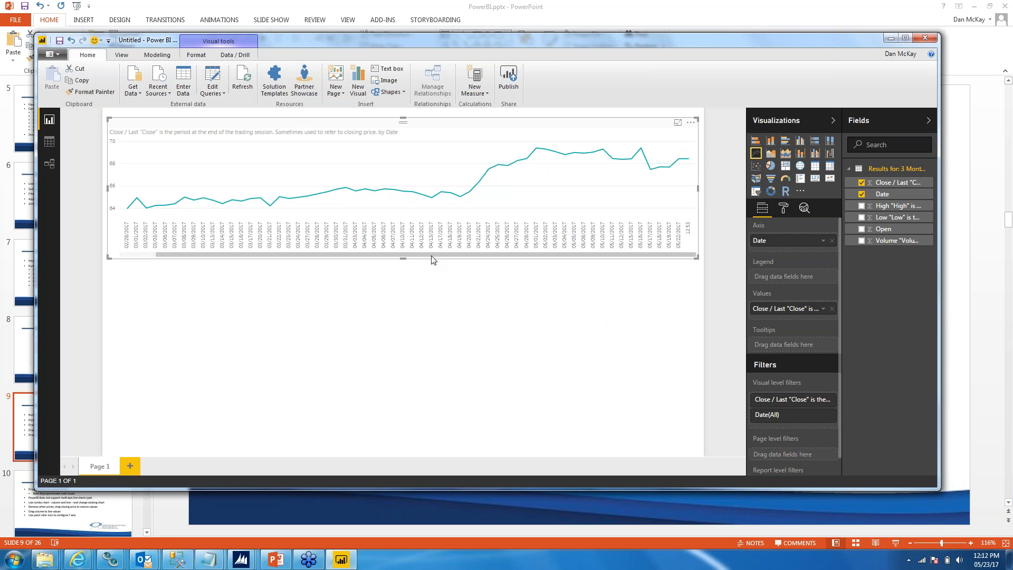
drag(429, 258, 375, 264)
click(376, 282)
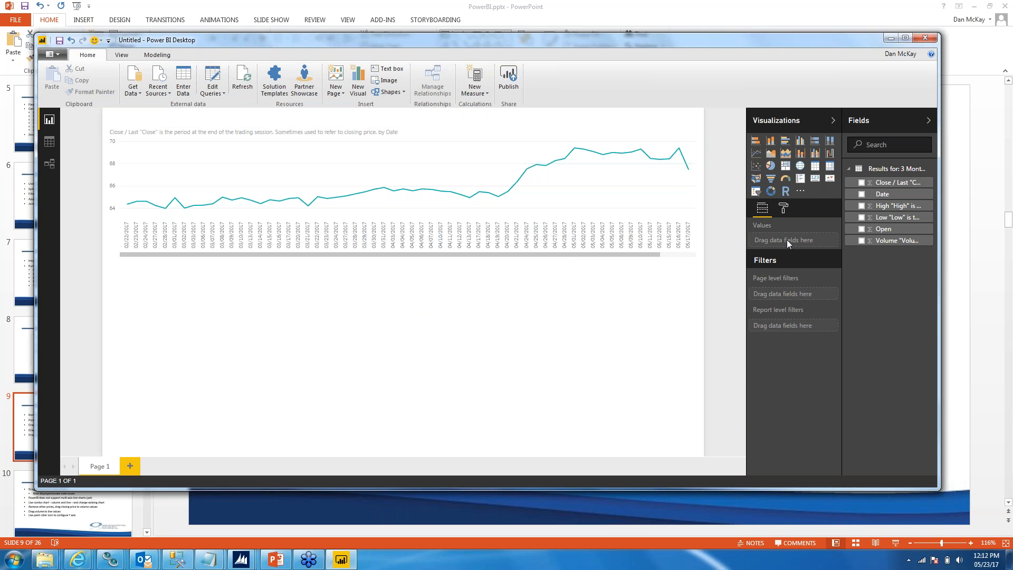
click(536, 185)
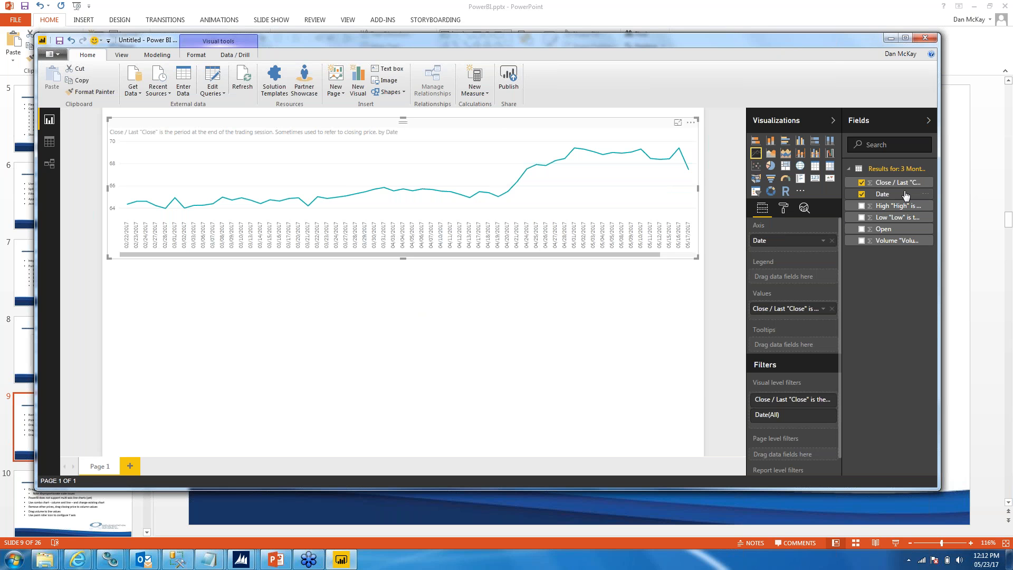
drag(865, 209, 786, 309)
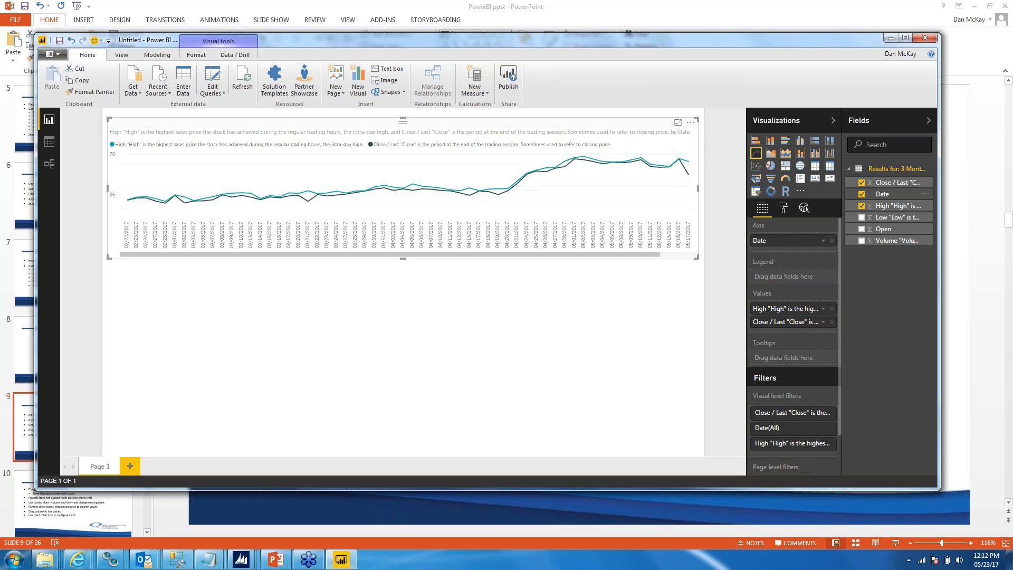
drag(861, 217, 818, 327)
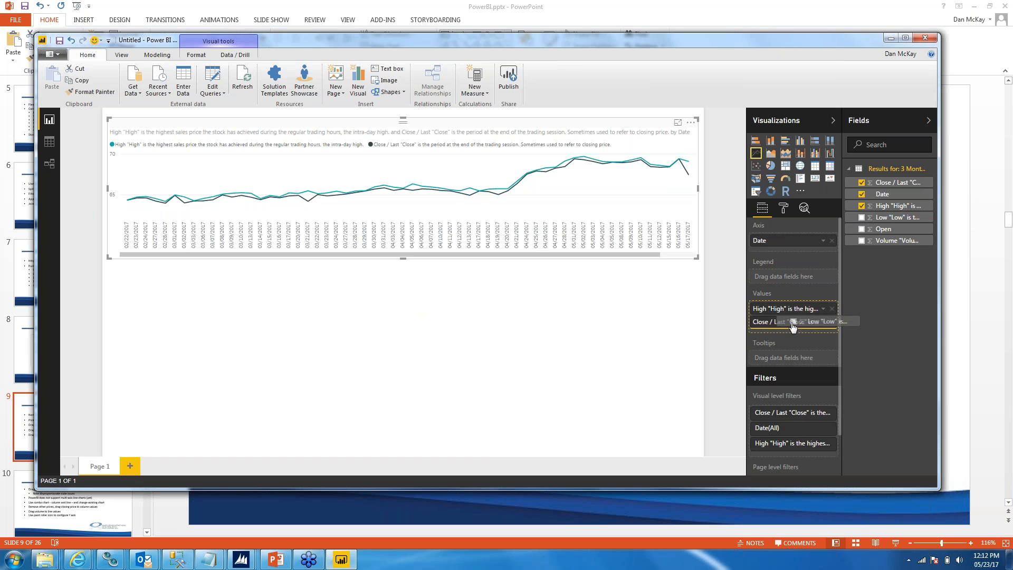
drag(861, 232, 781, 339)
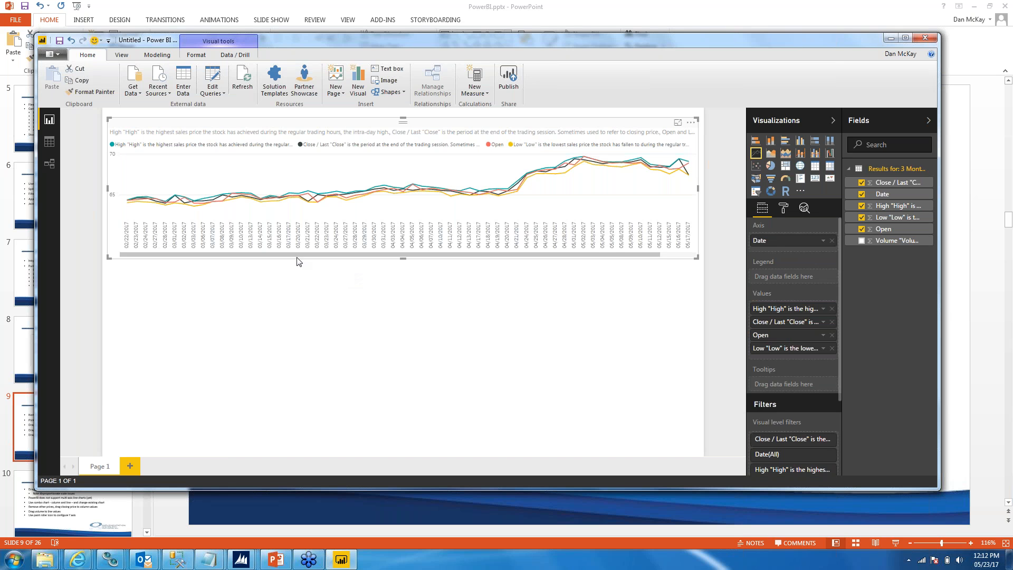
Step: Inspect the prices for 04/04/2017 and extend the line chart's height to fill the page
mouse_move(402, 224)
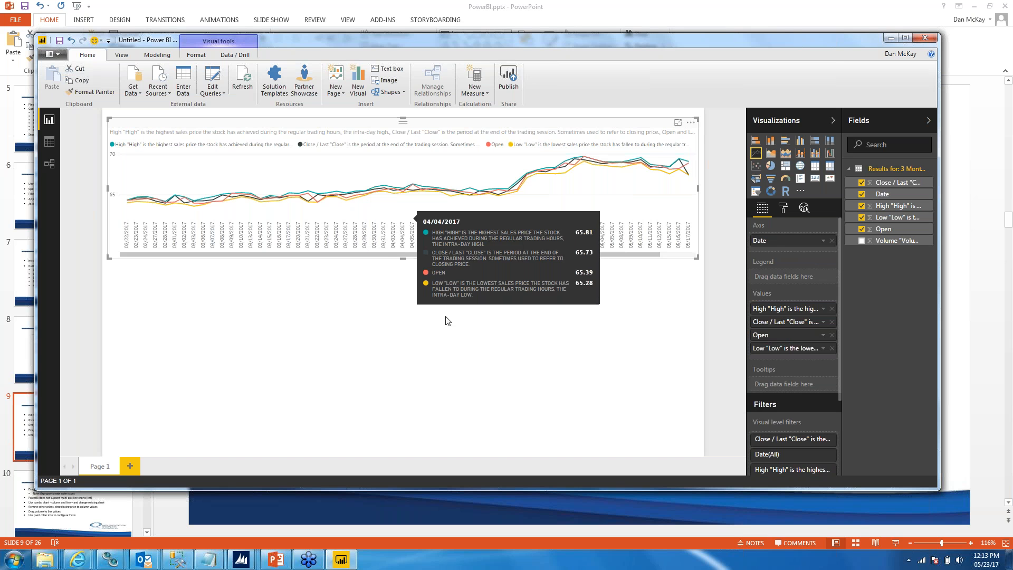
drag(402, 259, 398, 452)
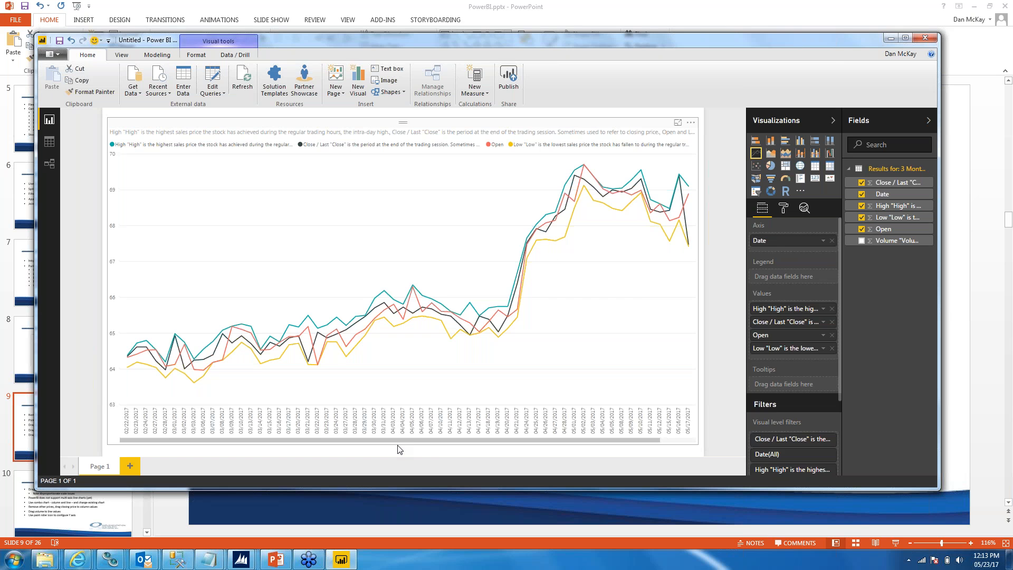
click(398, 449)
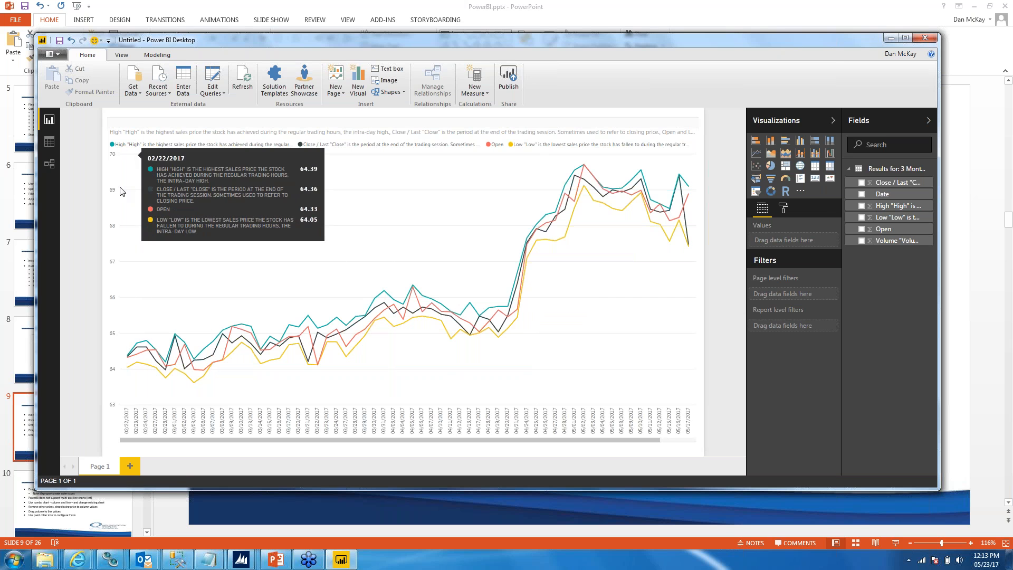
Step: Switch to PowerPoint and show the "Demo: Create Combo Chart" slide
click(289, 5)
click(94, 503)
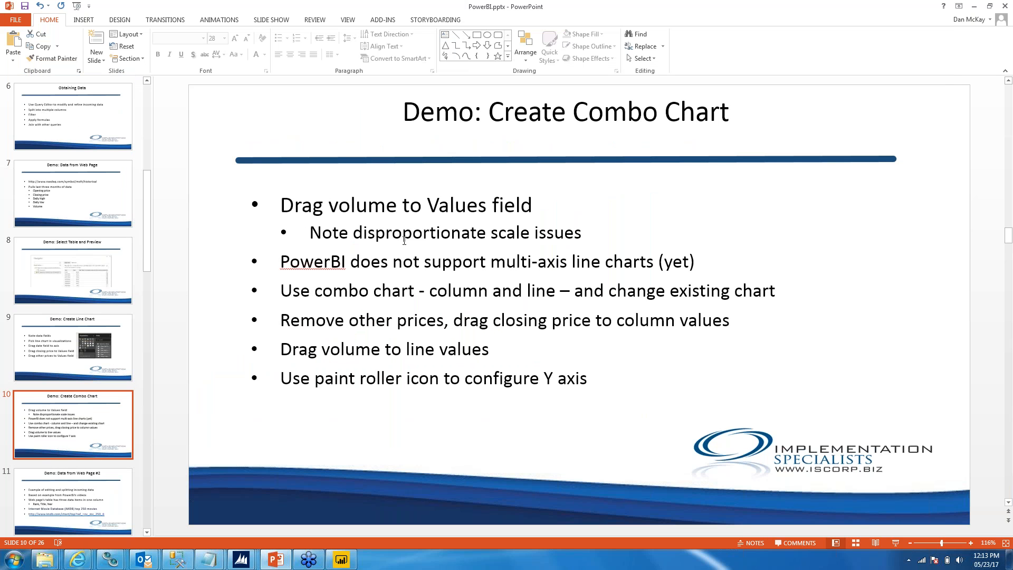
Step: Add the Volume field to the line chart's values in Power BI Desktop and return to the combo chart slide in PowerPoint
click(341, 560)
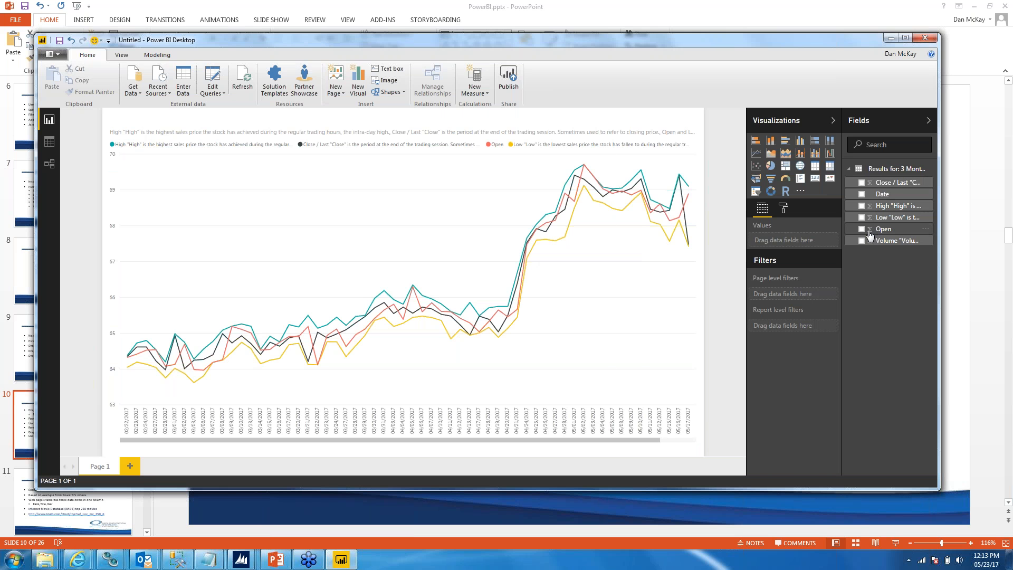
click(633, 257)
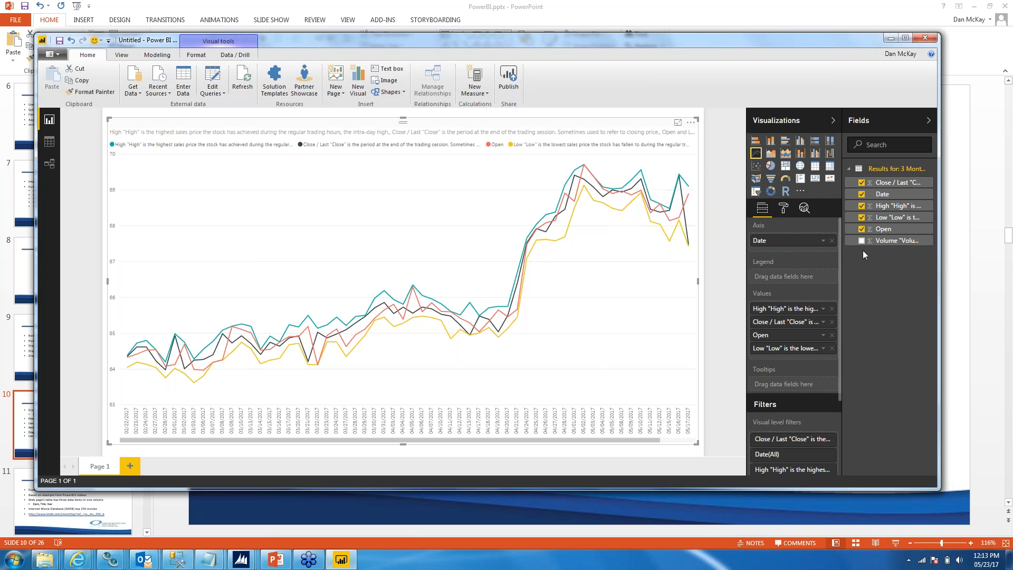
drag(859, 243, 793, 354)
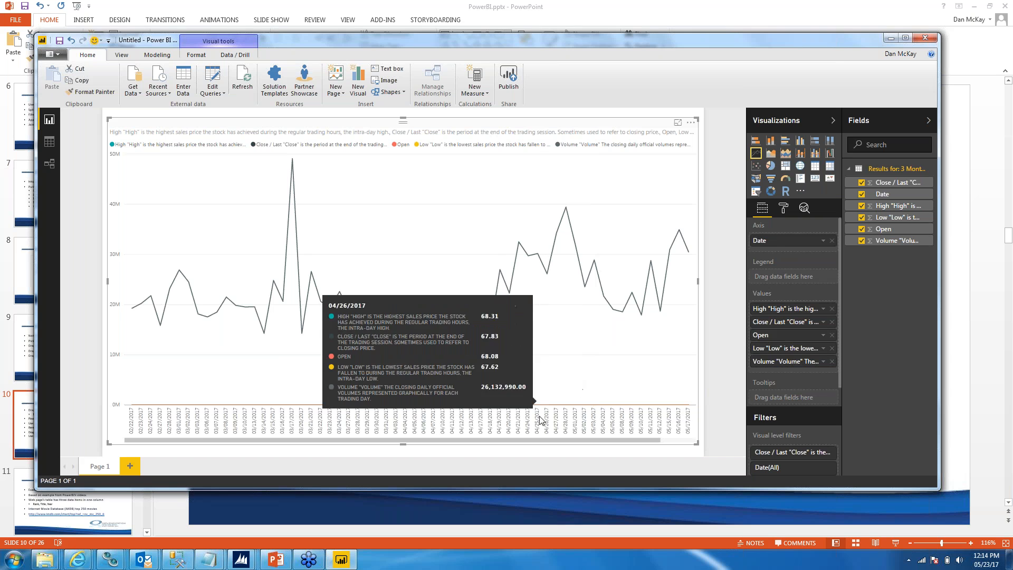
click(275, 560)
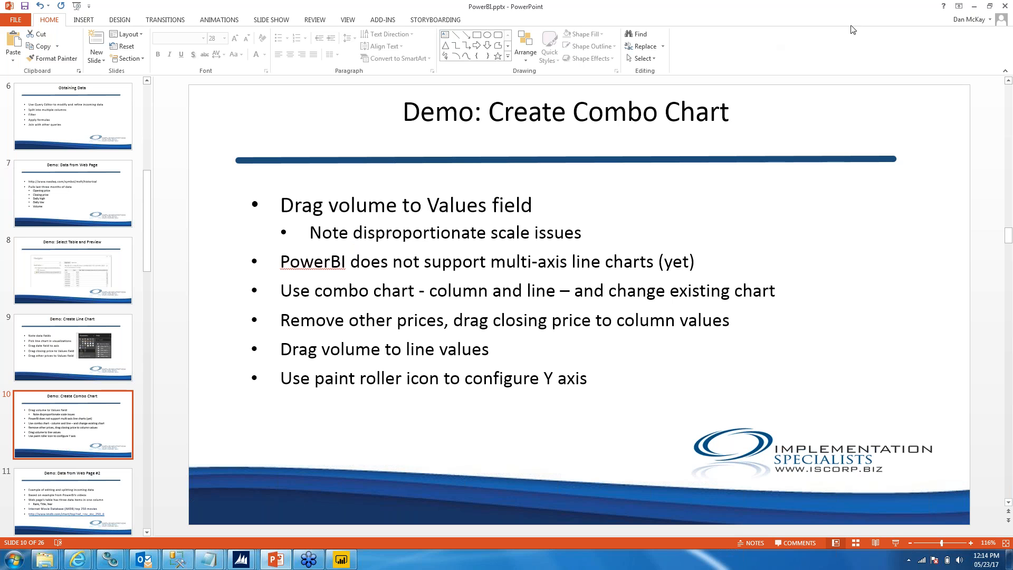
Step: Switch to Power BI Desktop and remove the High, Open, Low and Volume fields from the line chart's values
click(341, 559)
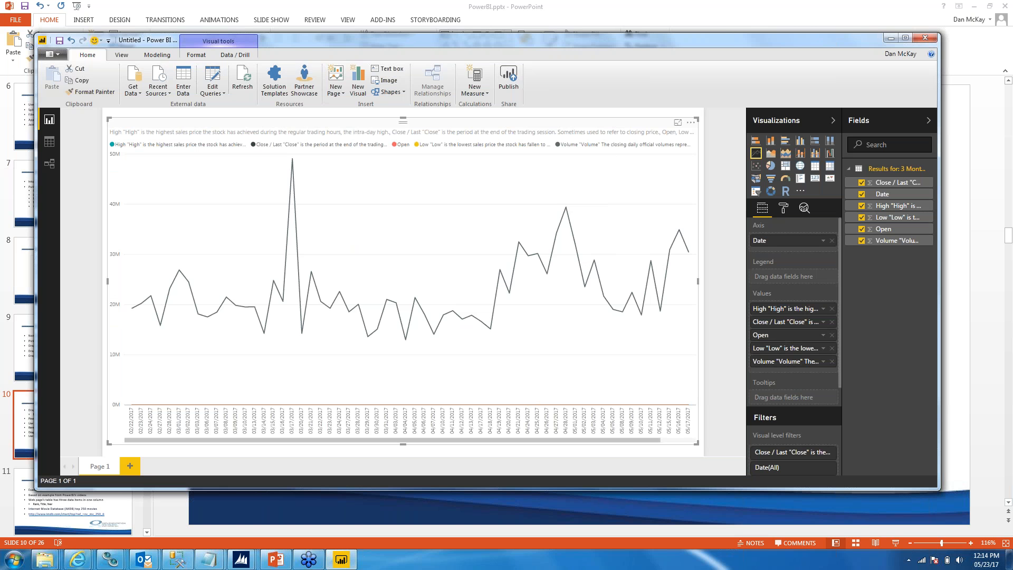
click(832, 308)
click(832, 322)
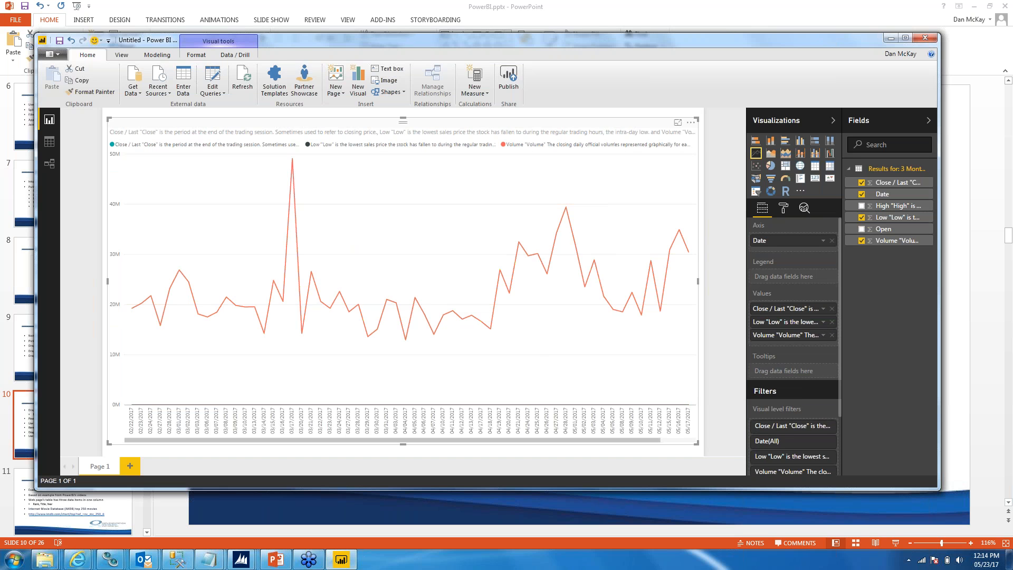
click(832, 335)
click(832, 322)
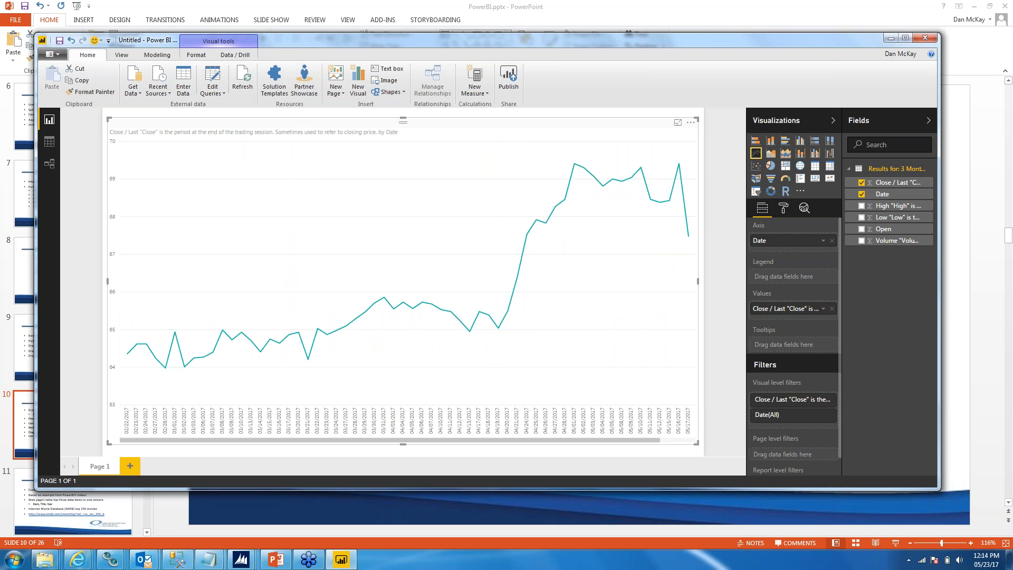
Step: Convert the chart to a line and clustered column chart, and add the Volume field as its line values
click(817, 154)
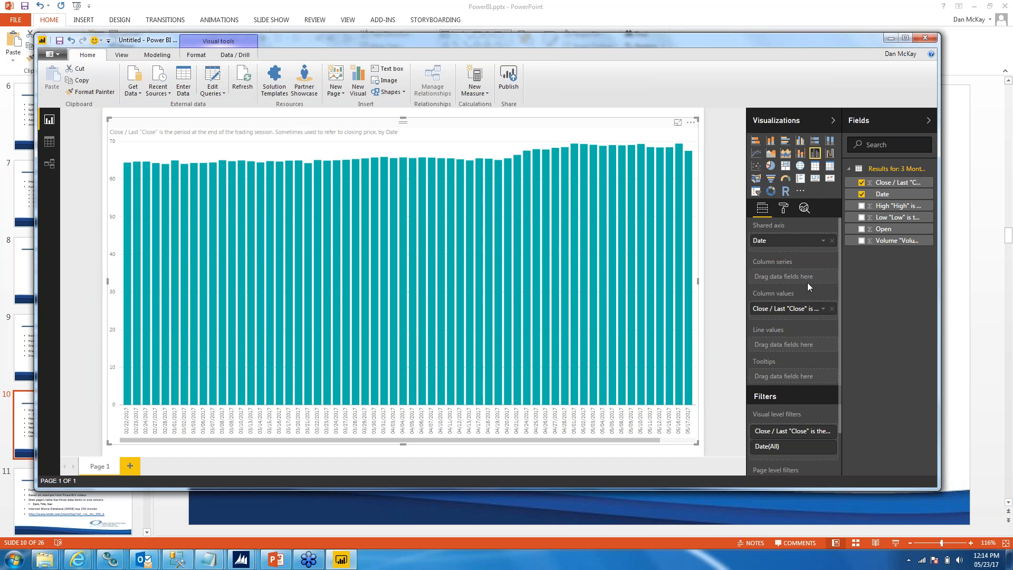
drag(839, 286, 768, 346)
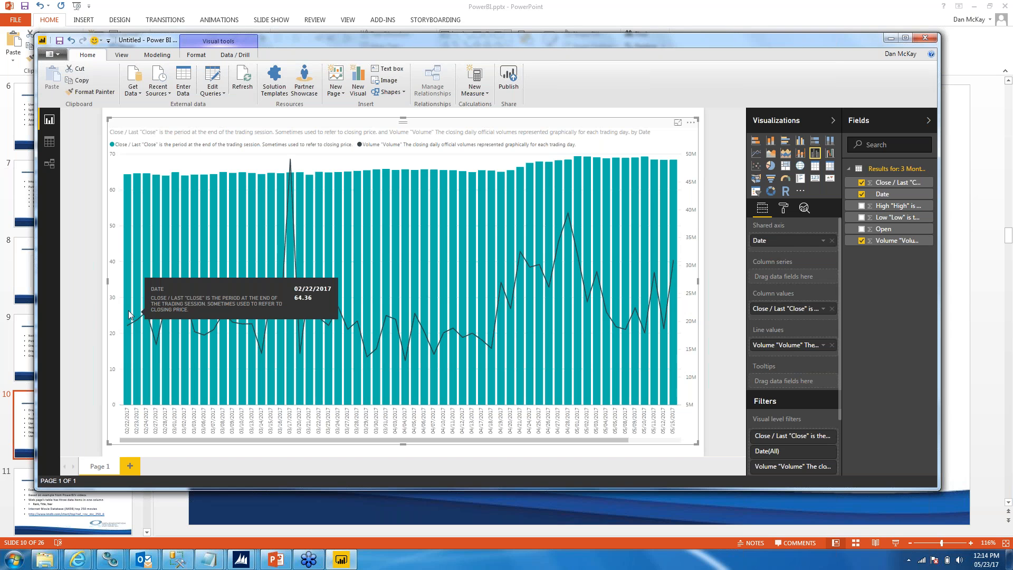
mouse_move(131, 293)
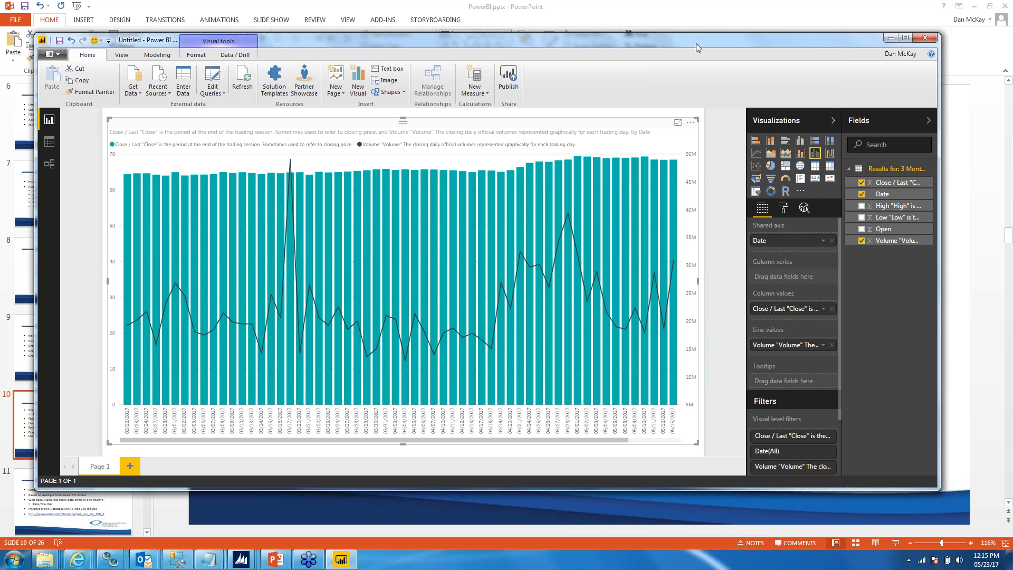
Step: Check the combo chart slide in PowerPoint, and return to Power BI Desktop with its window maximized
click(338, 6)
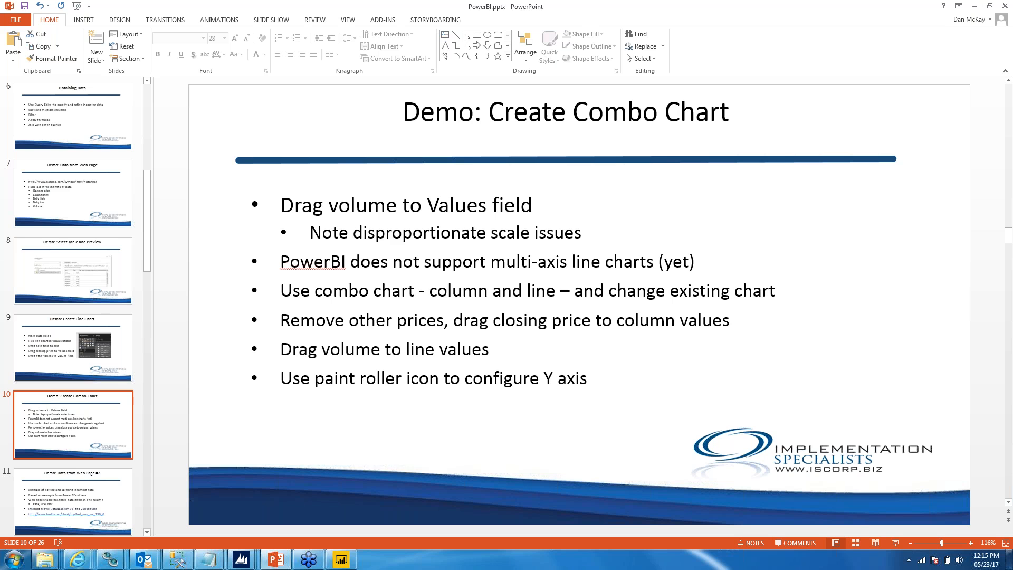
click(342, 559)
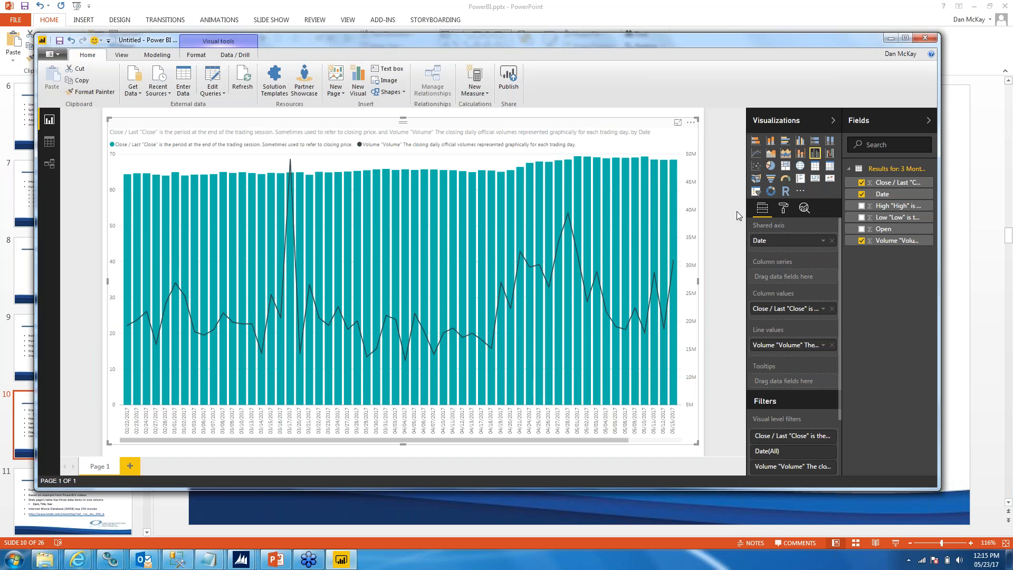
click(905, 38)
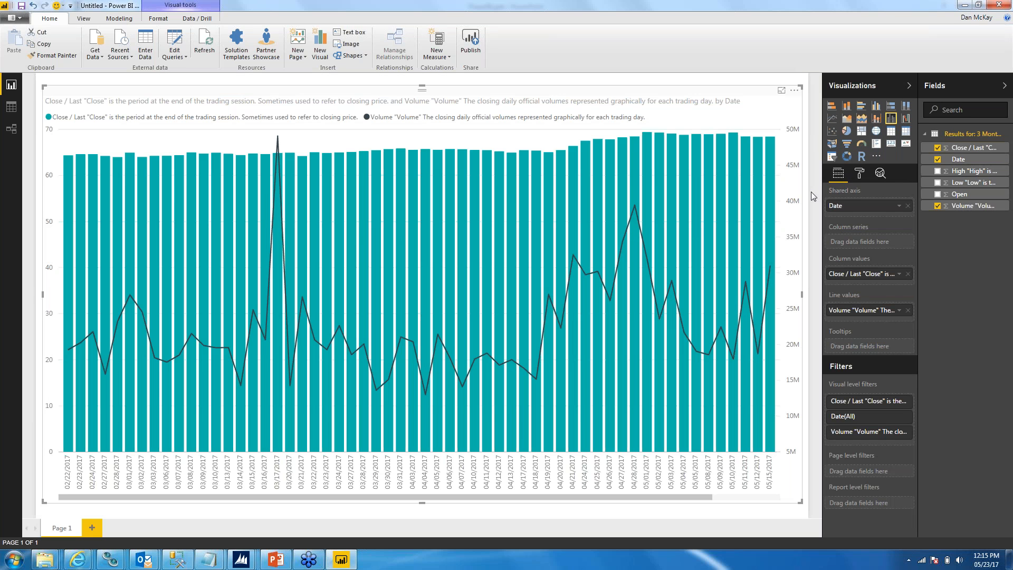
Step: Set the combo chart's Y-axis color to the coral red among the recent colors
click(859, 176)
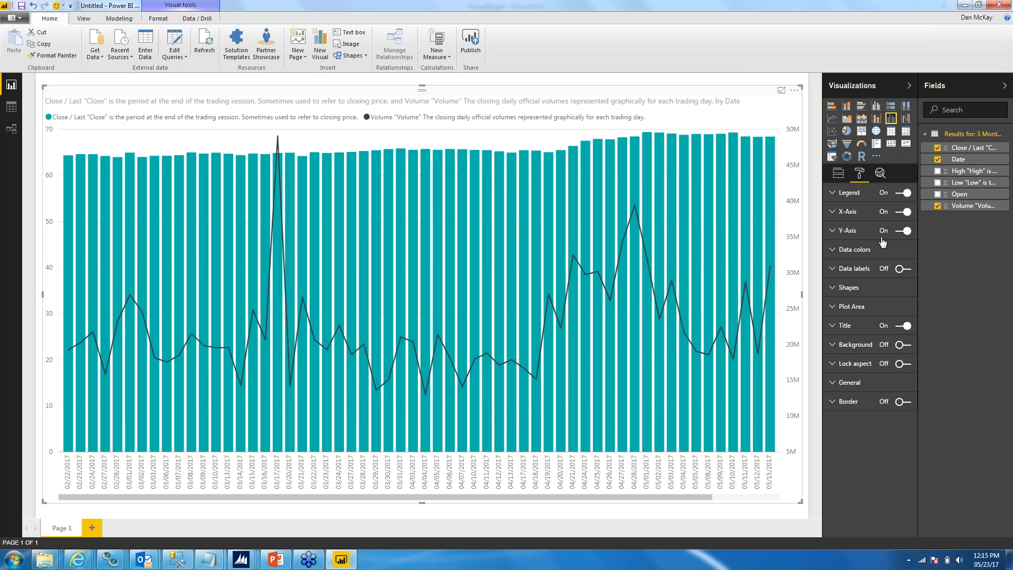
click(834, 231)
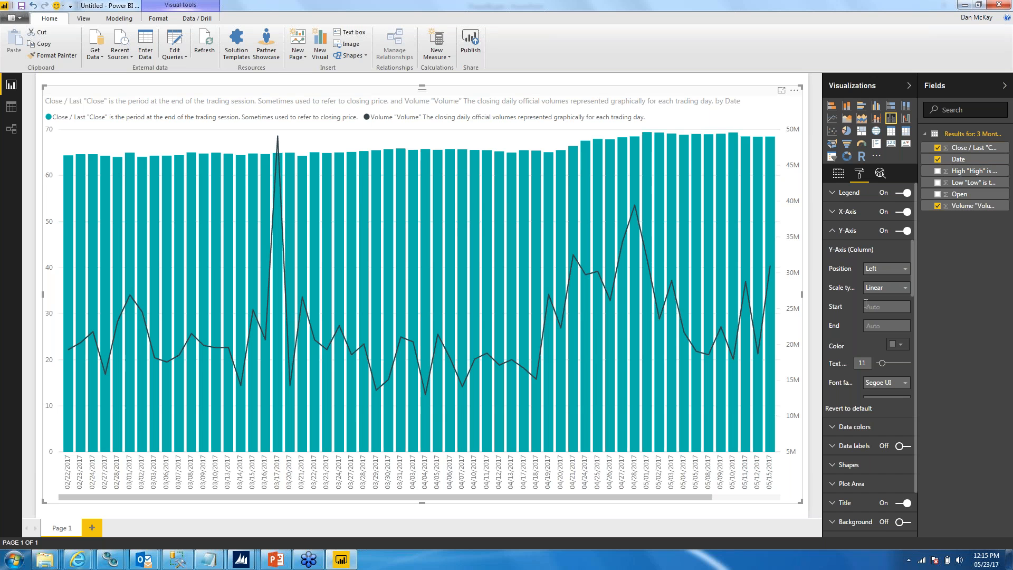
click(901, 346)
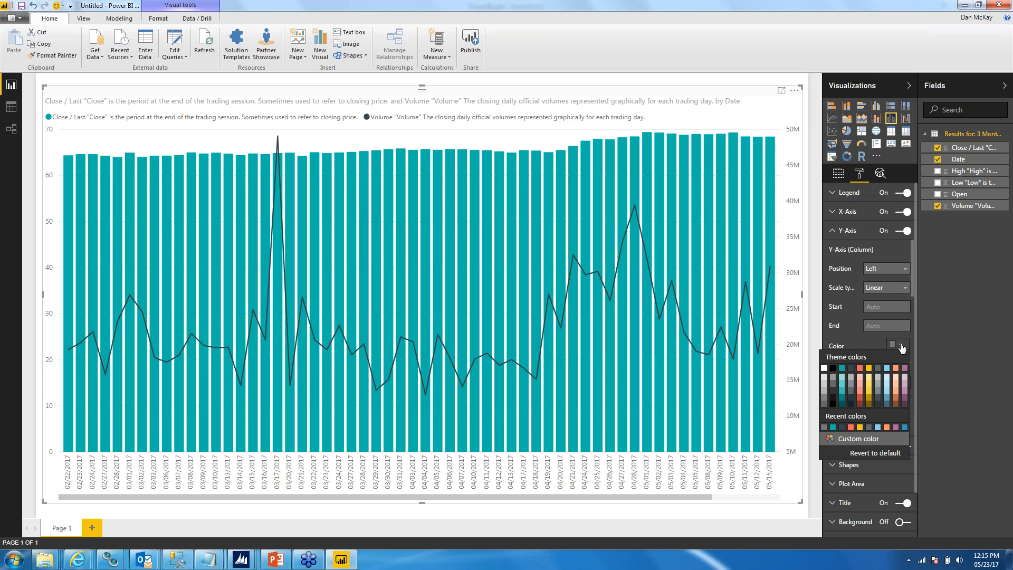
click(851, 427)
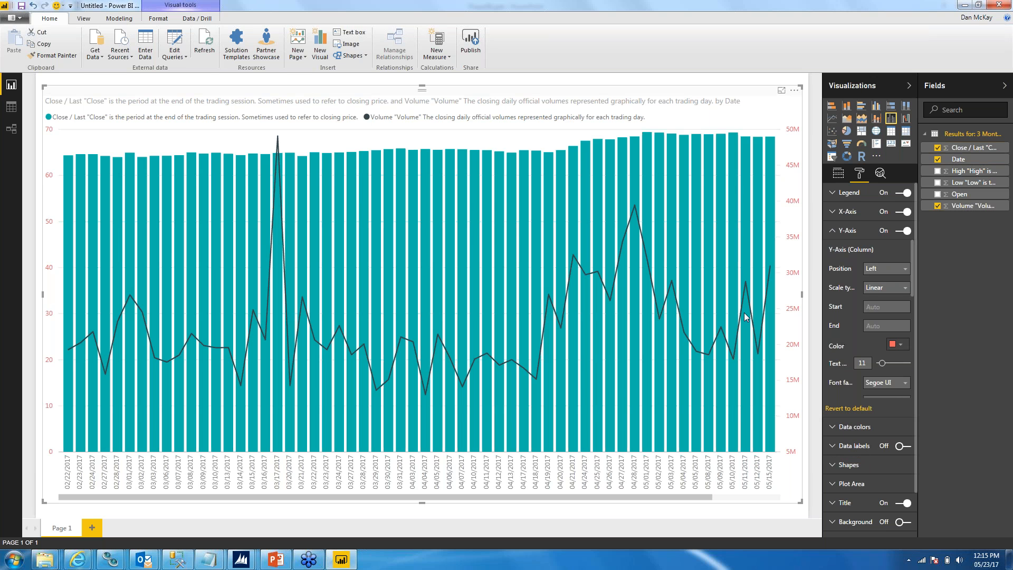
click(833, 232)
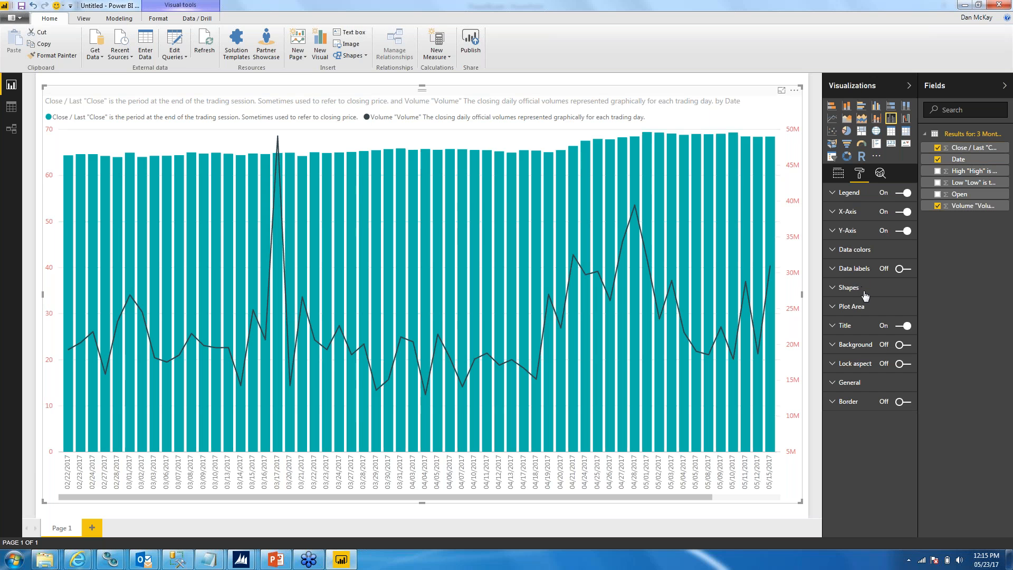
Step: Try coral red as the default column color in the chart's data colors, and set it back to teal
click(840, 251)
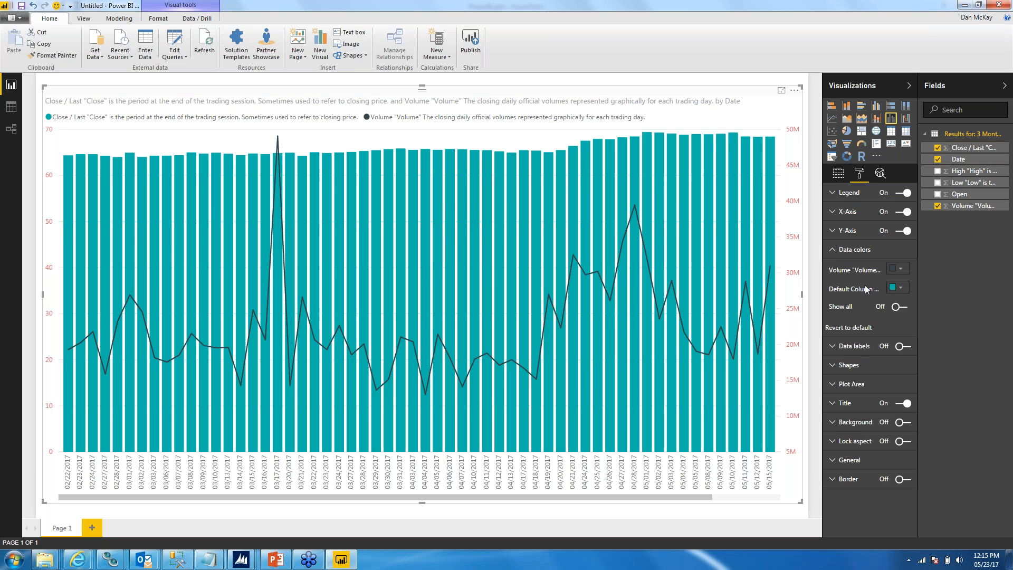
click(901, 288)
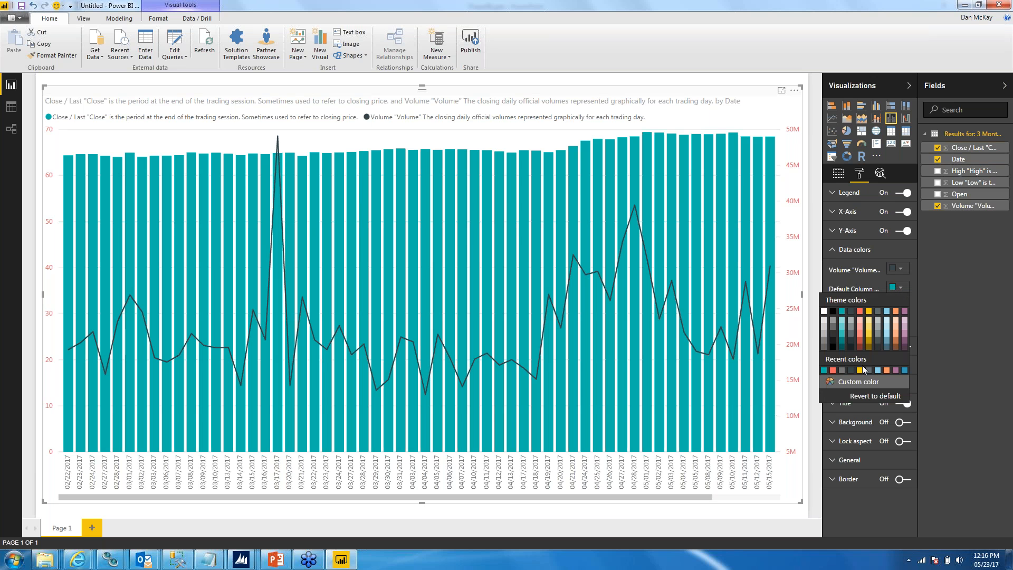
click(834, 371)
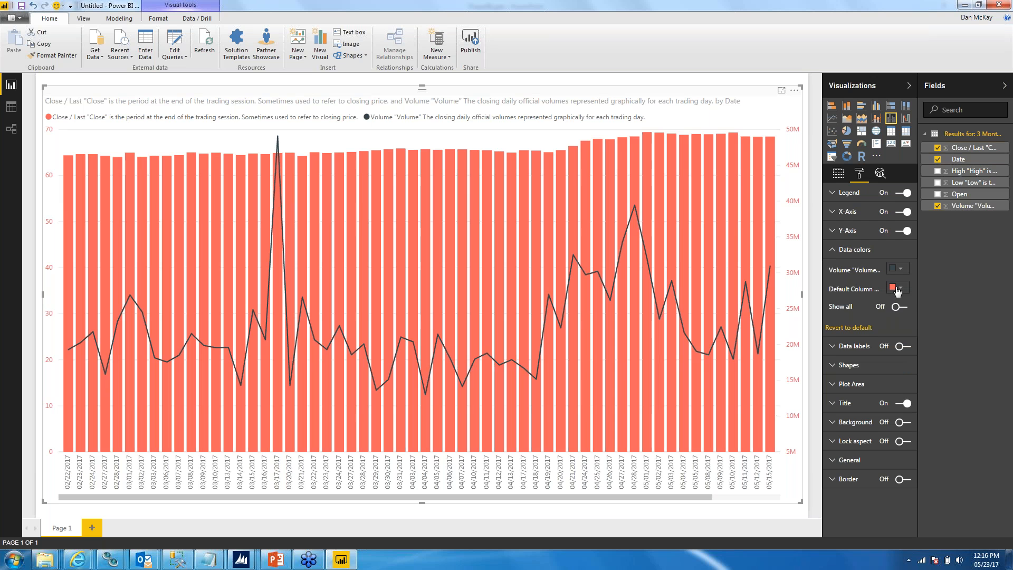
click(906, 290)
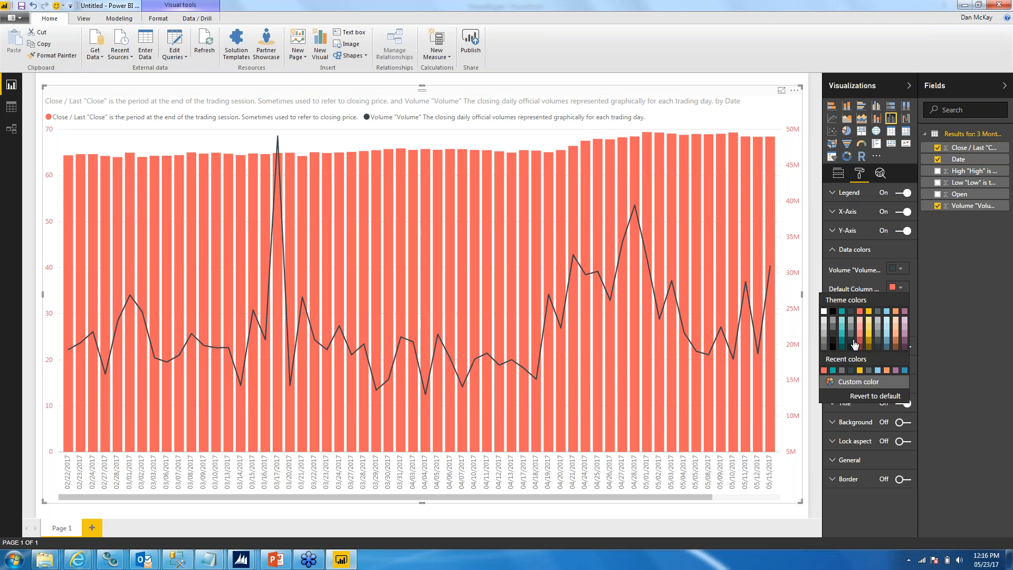
click(837, 372)
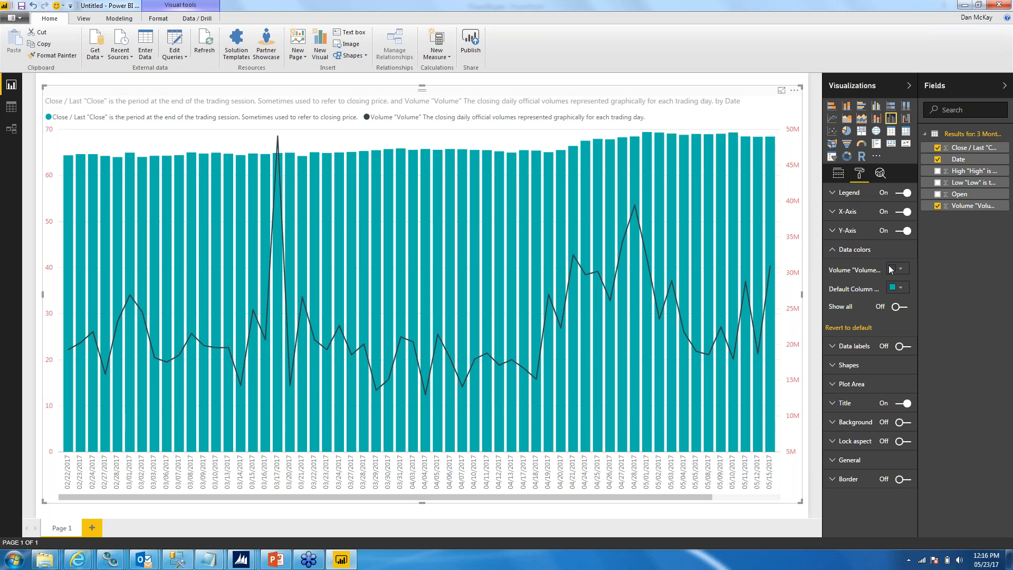
click(853, 249)
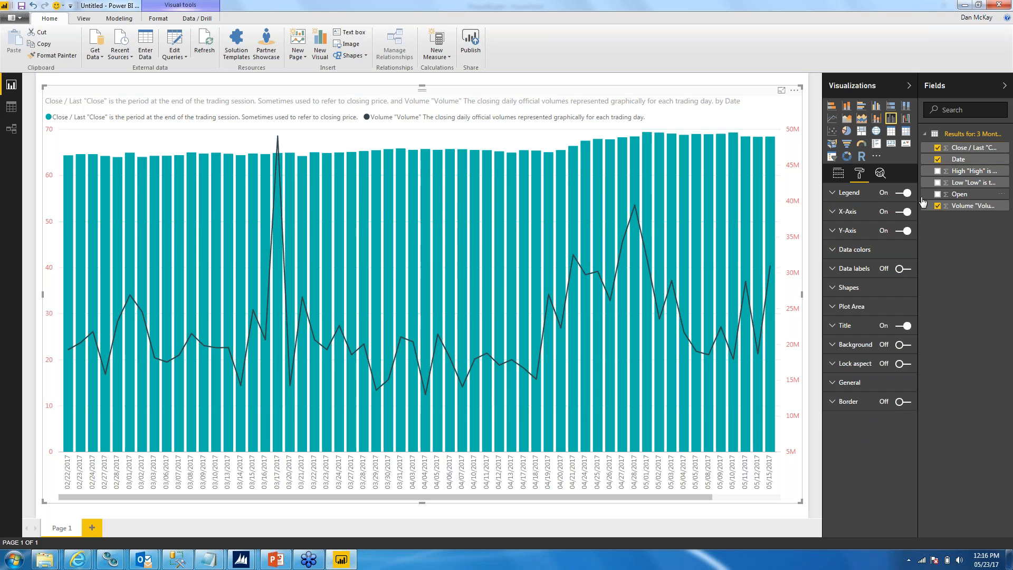
Step: Turn off the combo chart's legend, and switch to PowerPoint to show the "Demo: Data from Web Page #2" slide
click(892, 195)
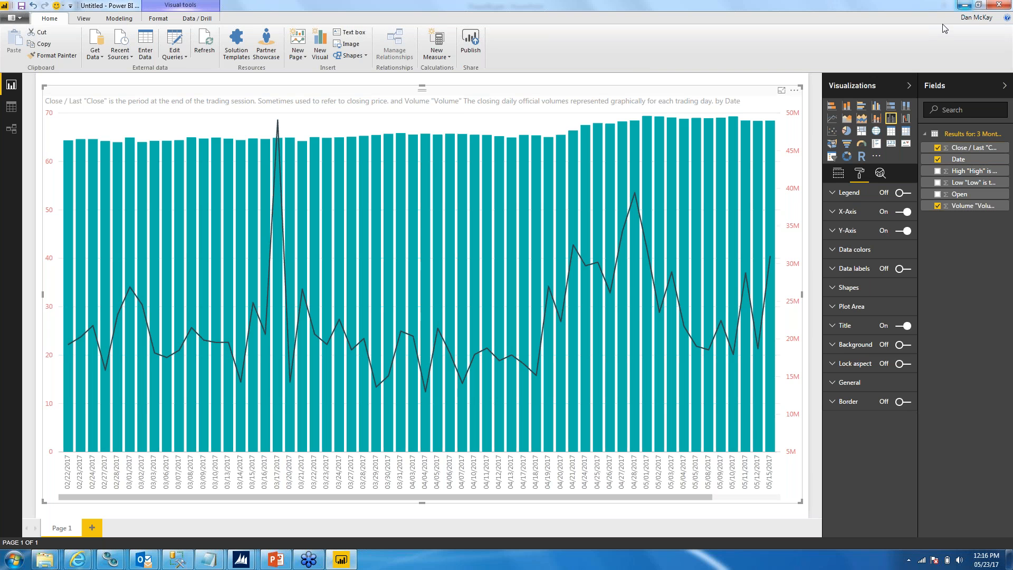
click(275, 559)
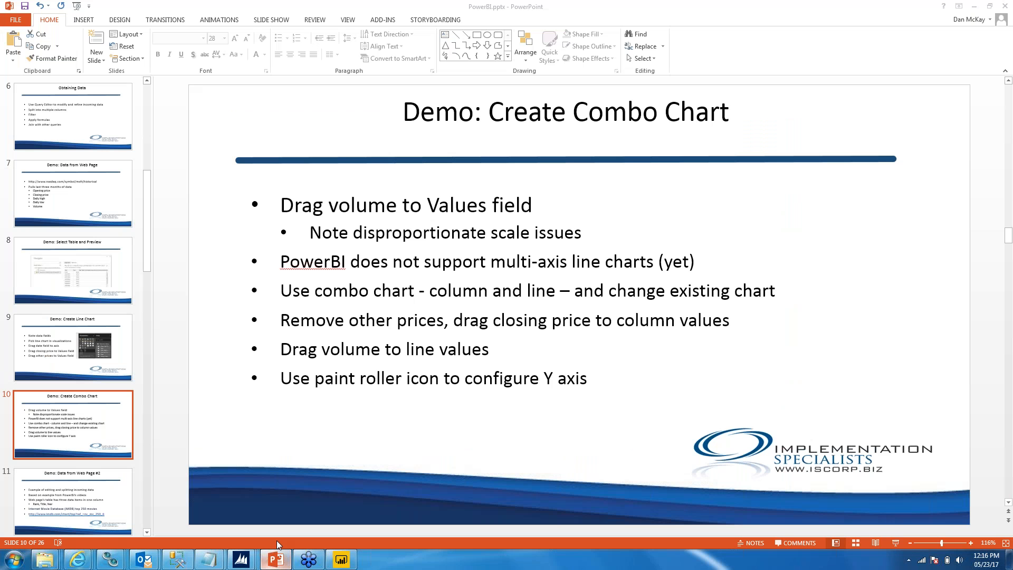
click(74, 490)
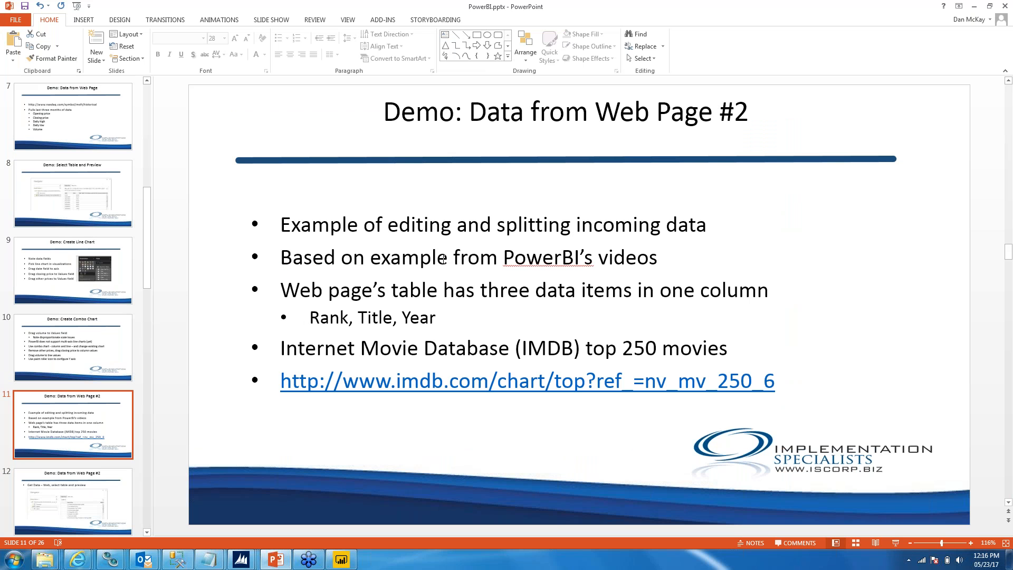
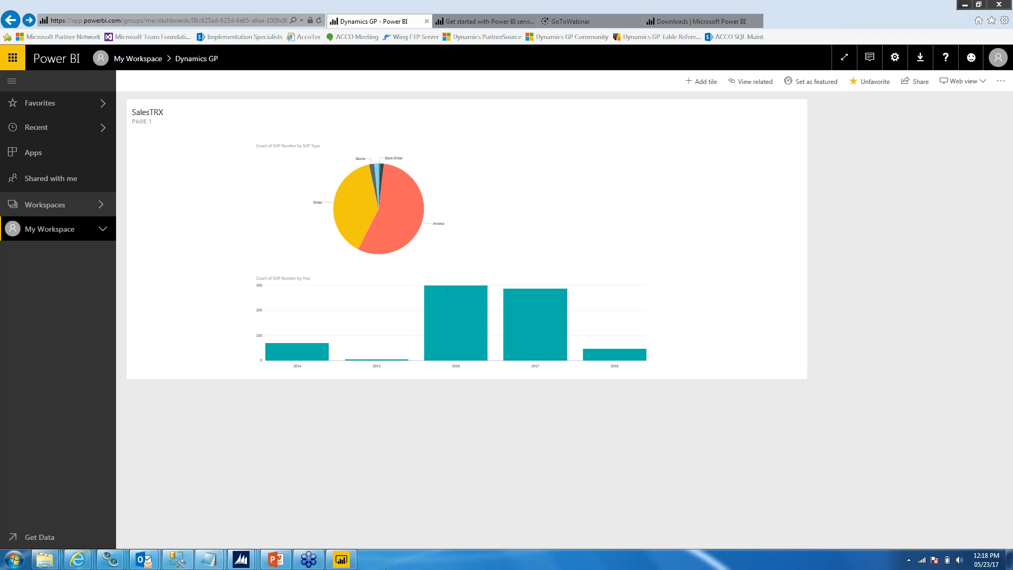
click(348, 564)
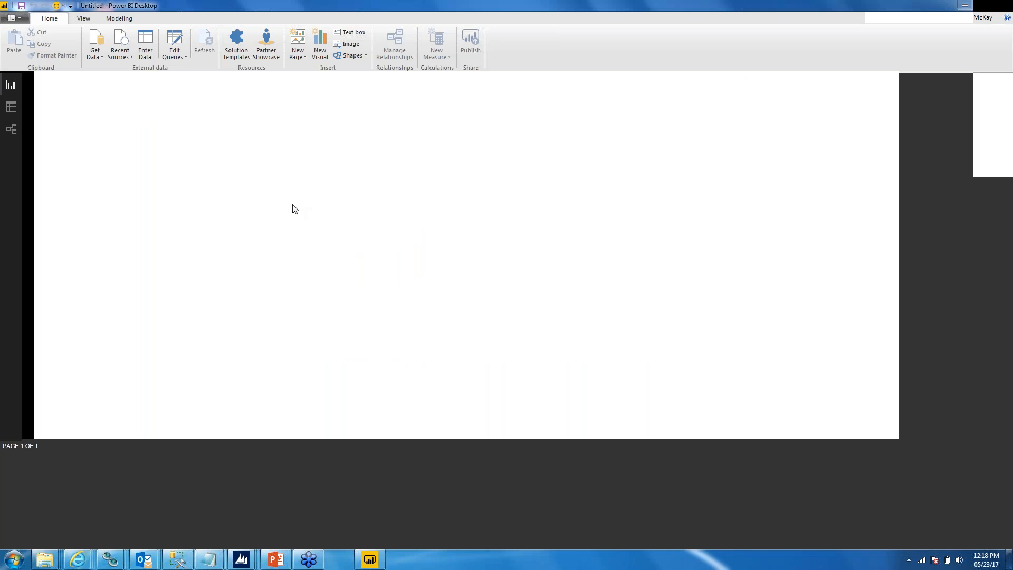
click(789, 118)
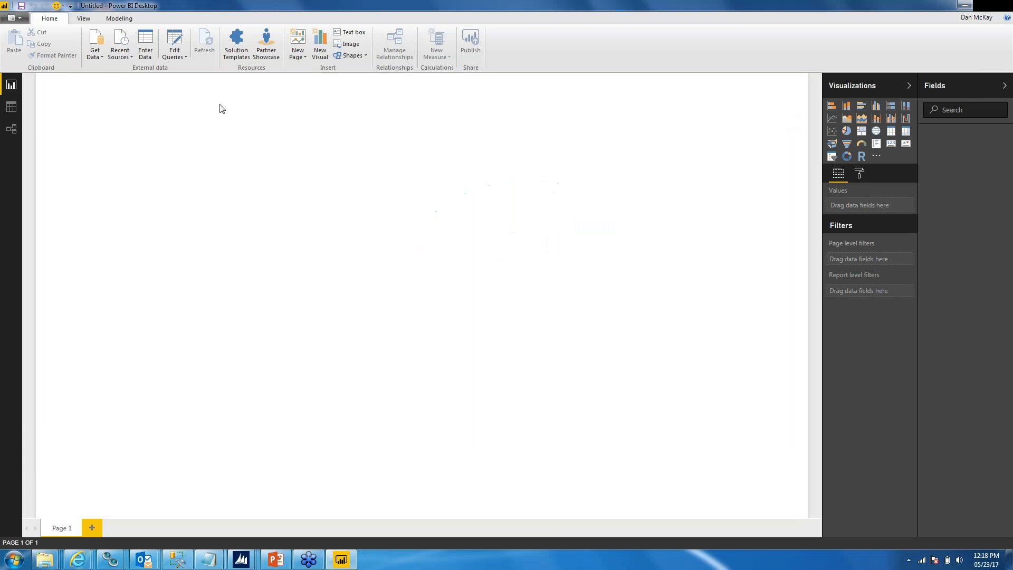
click(93, 55)
click(127, 176)
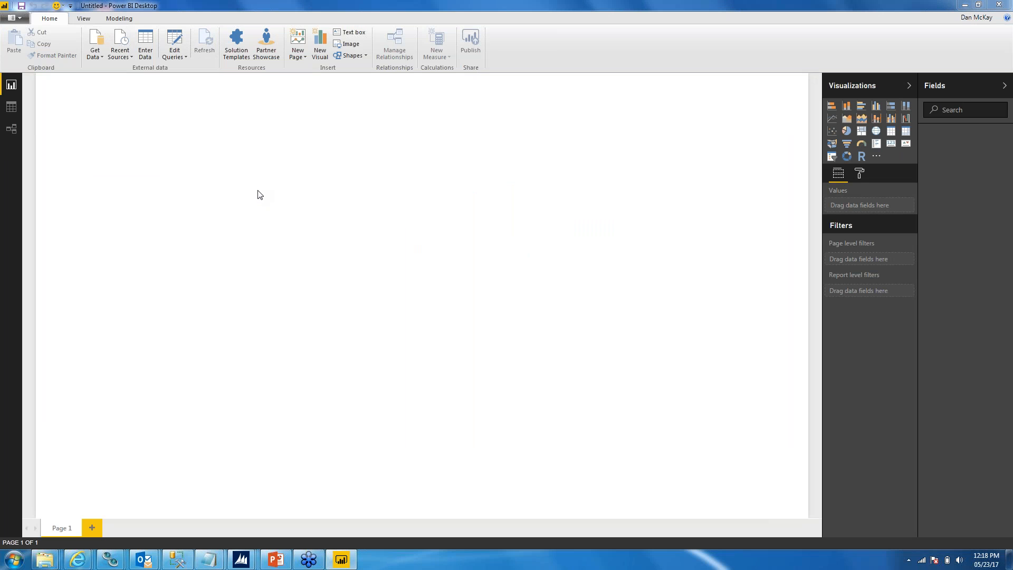
text(http://www.imdb.com/chart/top?ref_=nv_mv_250_6)
click(618, 310)
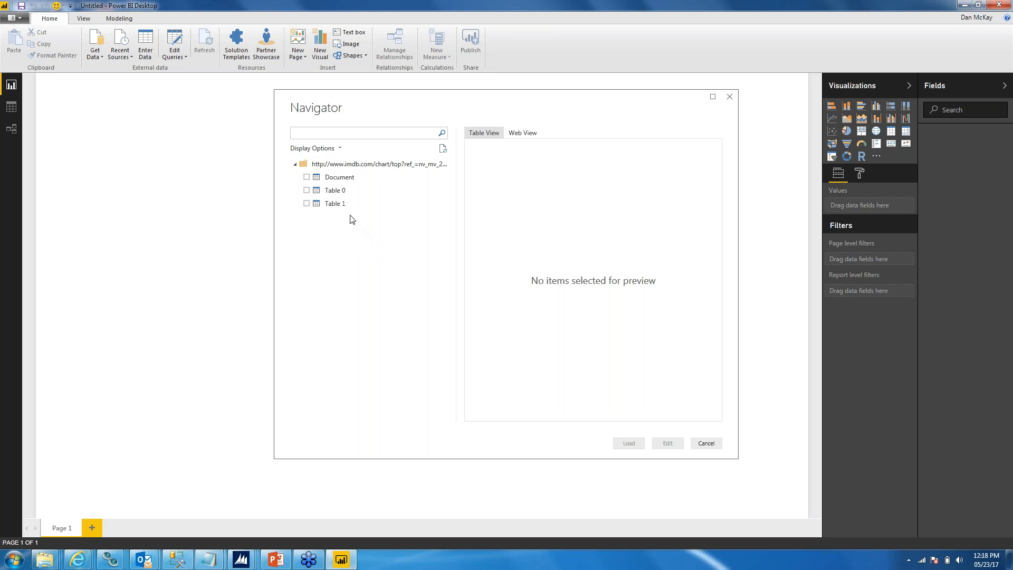
Step: Preview the Document, Table 0 and Table 1 items found on the IMDB page
click(344, 179)
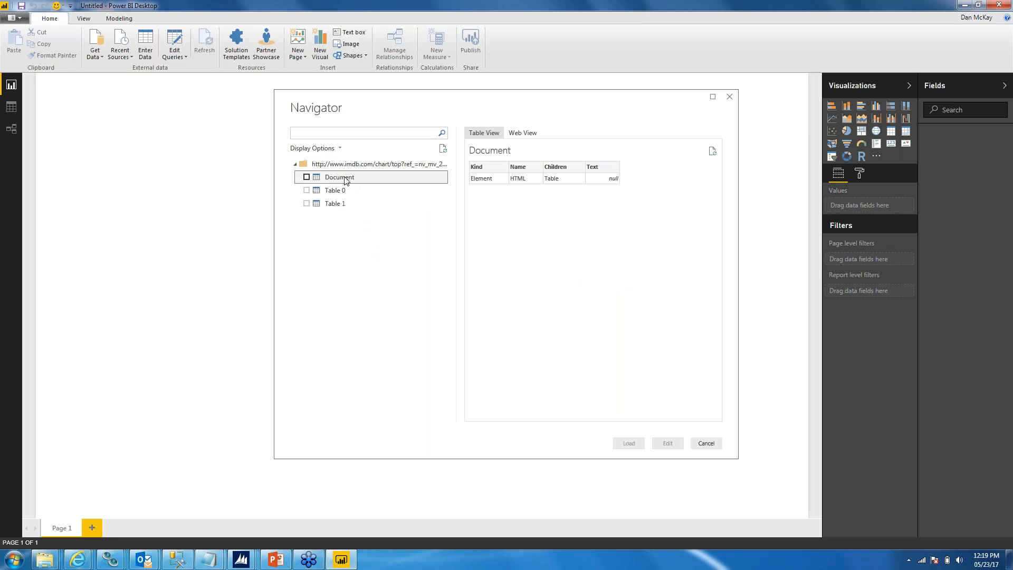
click(325, 192)
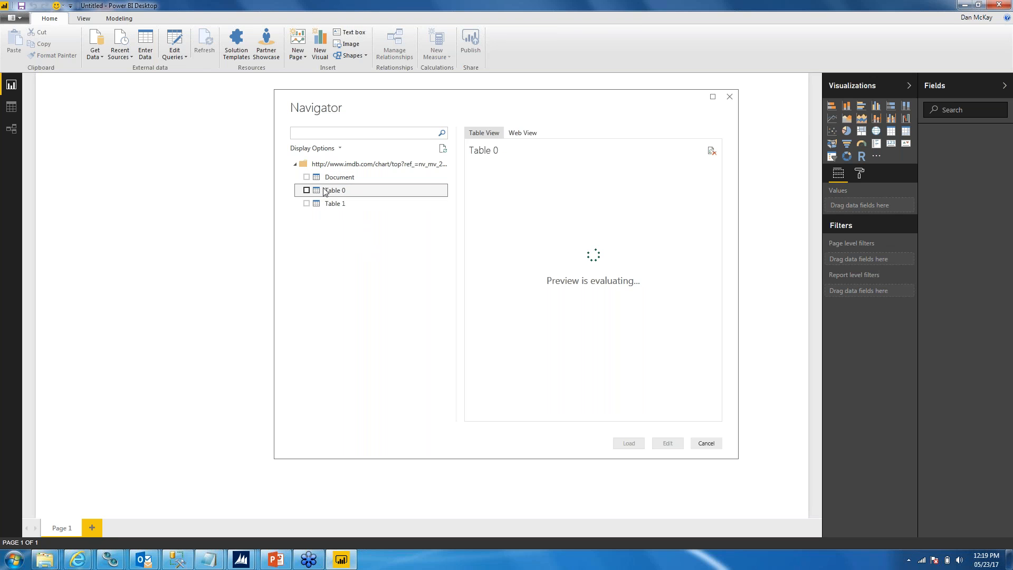
click(327, 205)
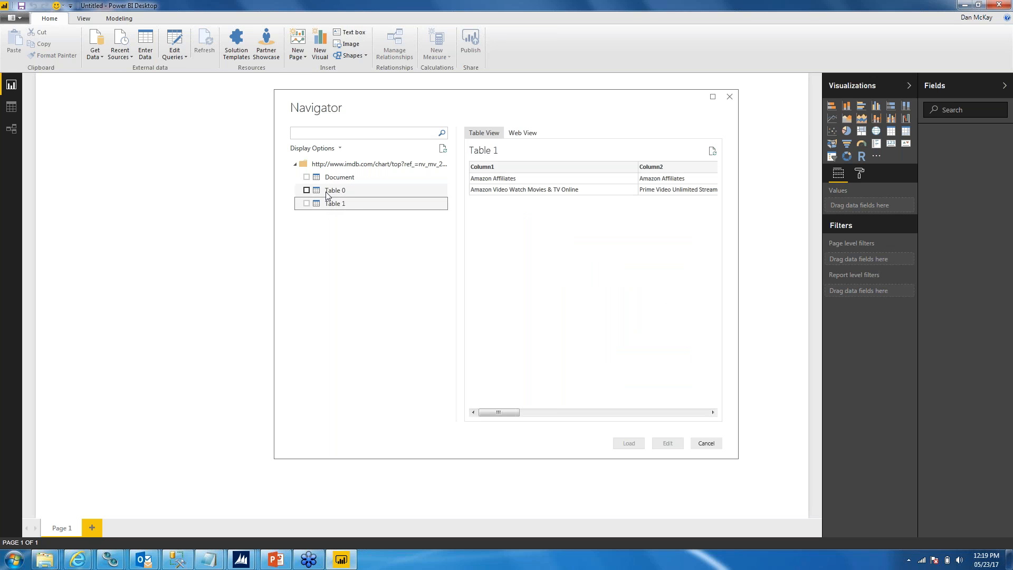
Step: Select Table 0 of the IMDB page, open it in the Query Editor, and remove its Your Rating column
click(330, 192)
click(307, 191)
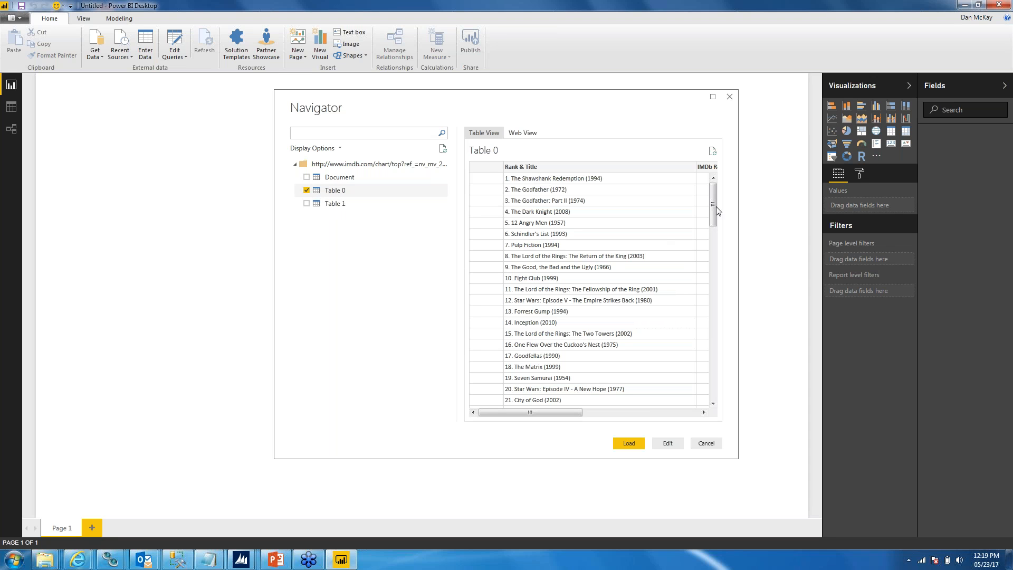
drag(715, 209, 681, 168)
mouse_move(711, 207)
mouse_down()
mouse_move(712, 253)
mouse_move(699, 203)
mouse_up()
click(661, 444)
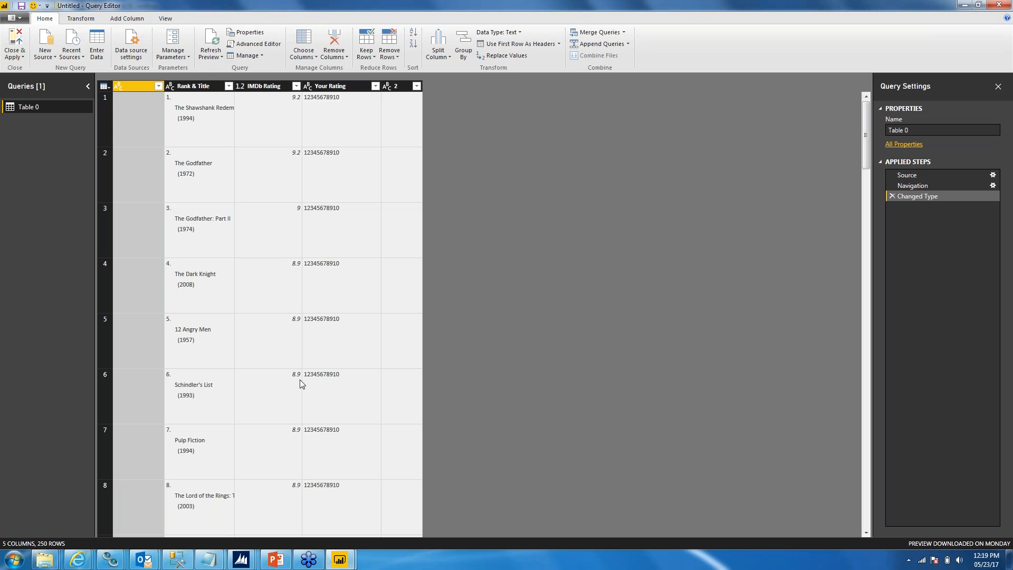
click(333, 87)
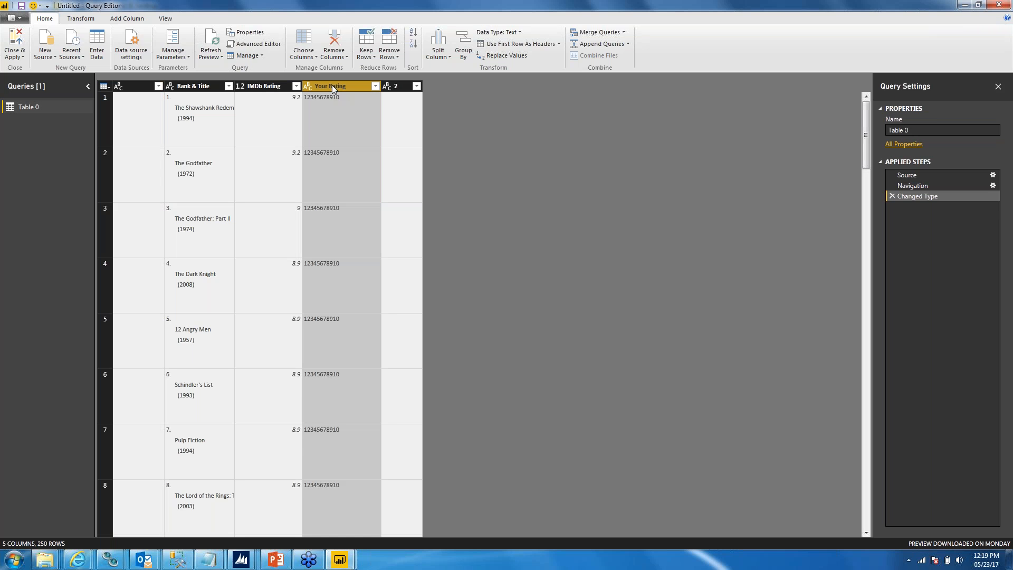
click(329, 48)
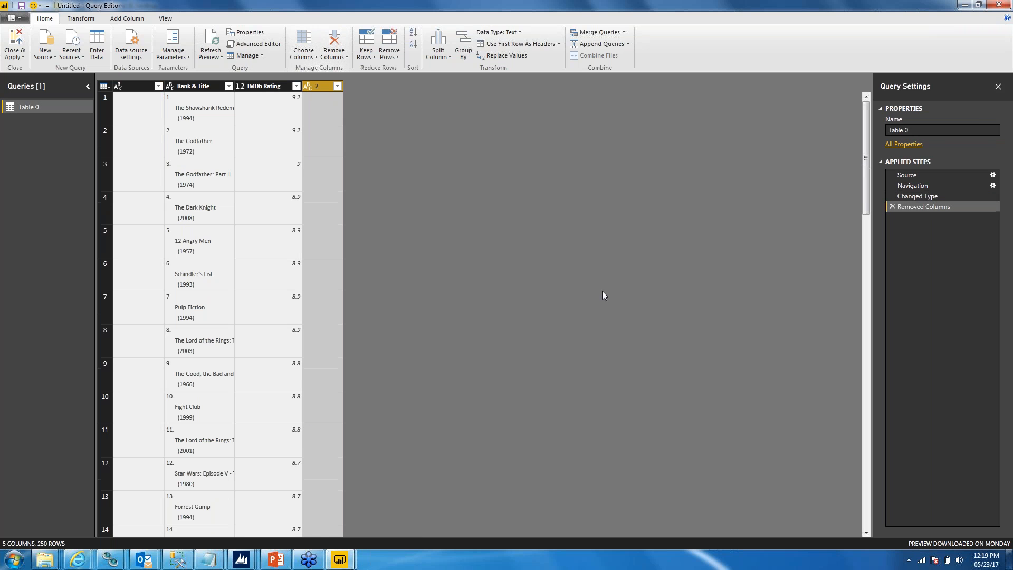
Step: Review slides 12 and 13 of the web page demo in PowerPoint, and return to the Query Editor
mouse_move(275, 561)
click(274, 560)
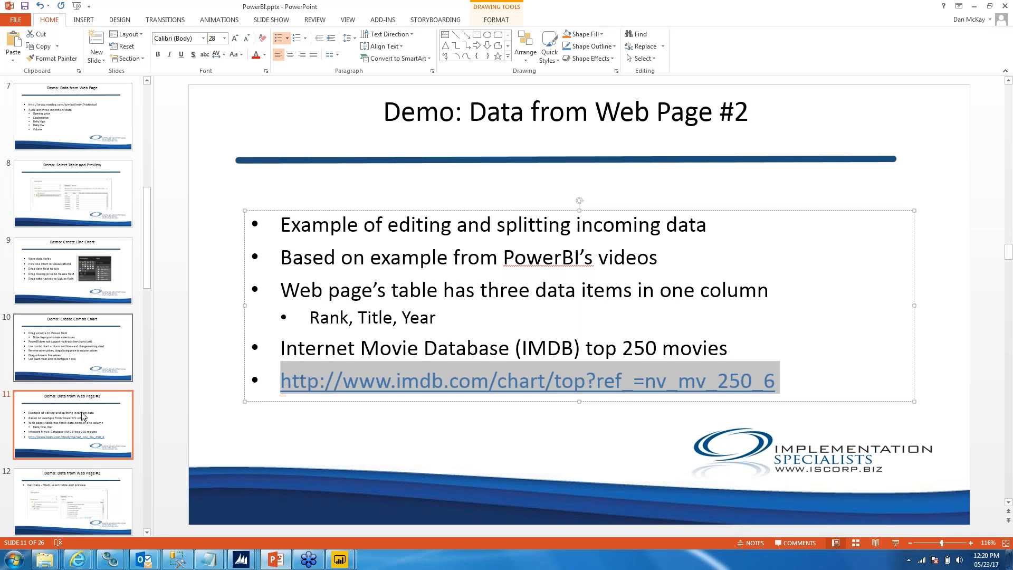
click(74, 501)
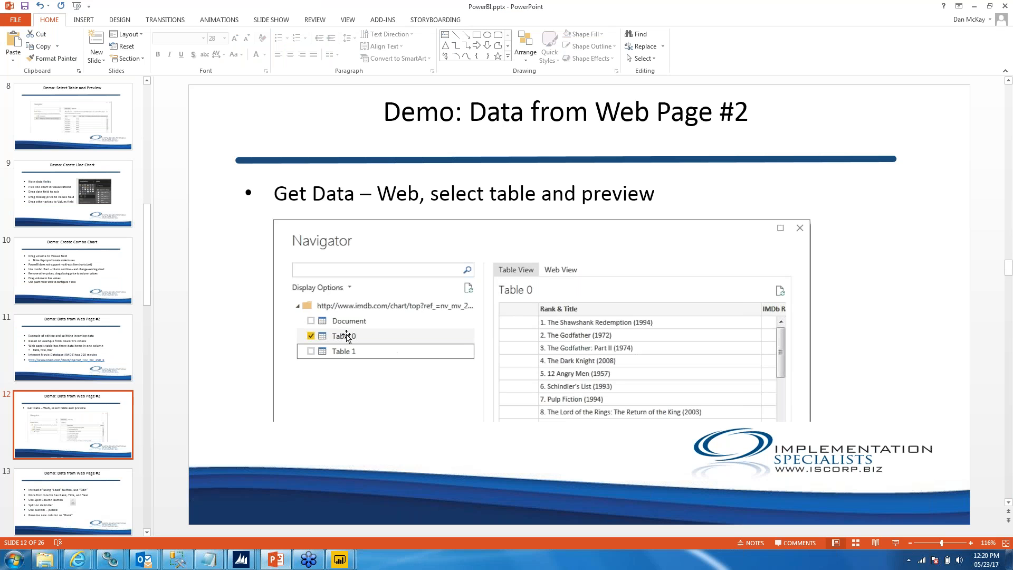
click(86, 499)
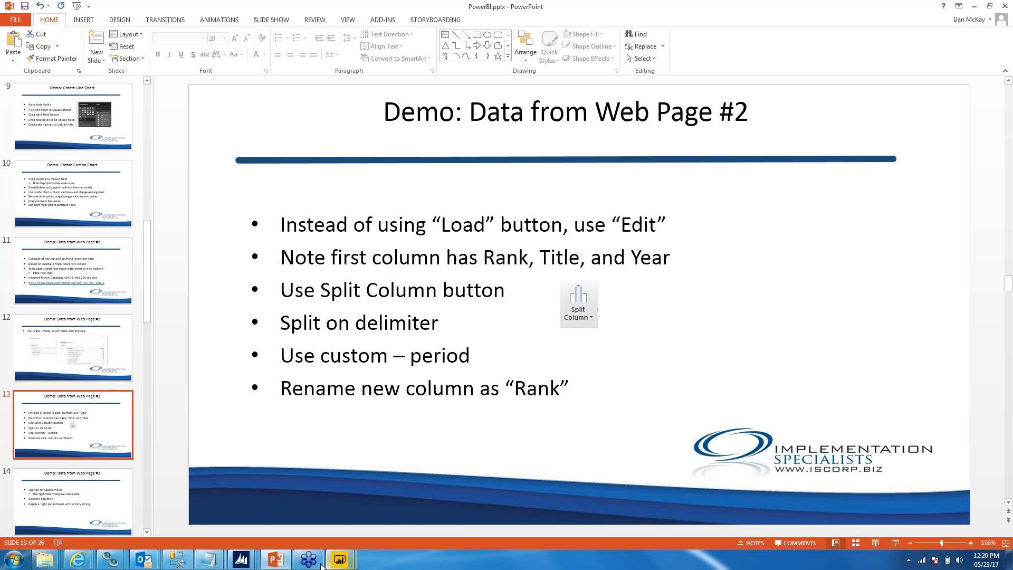
mouse_move(339, 562)
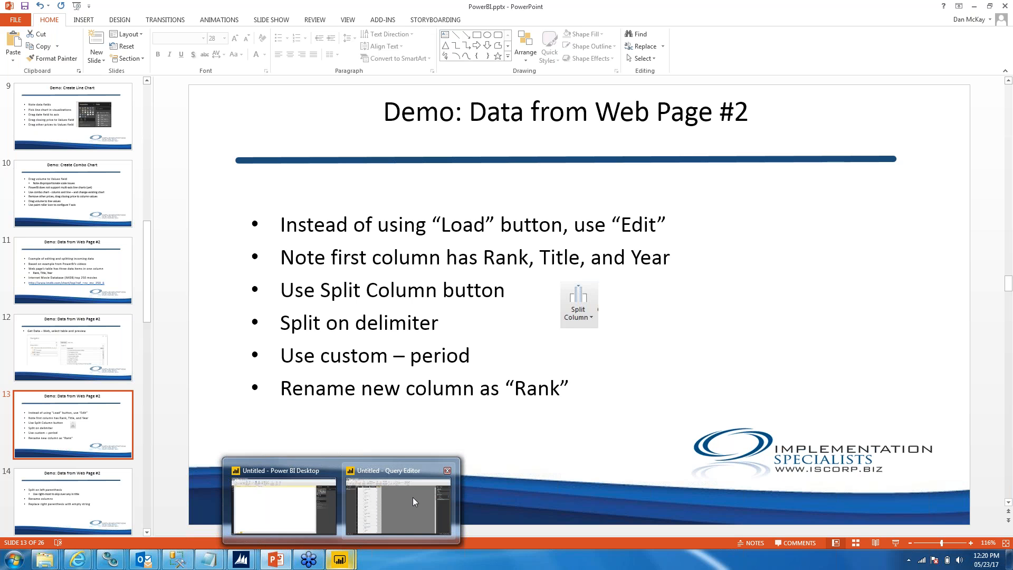
click(412, 497)
Step: Split the Rank & Title column at the left-most period as a custom delimiter, with special-character splitting turned off
click(190, 86)
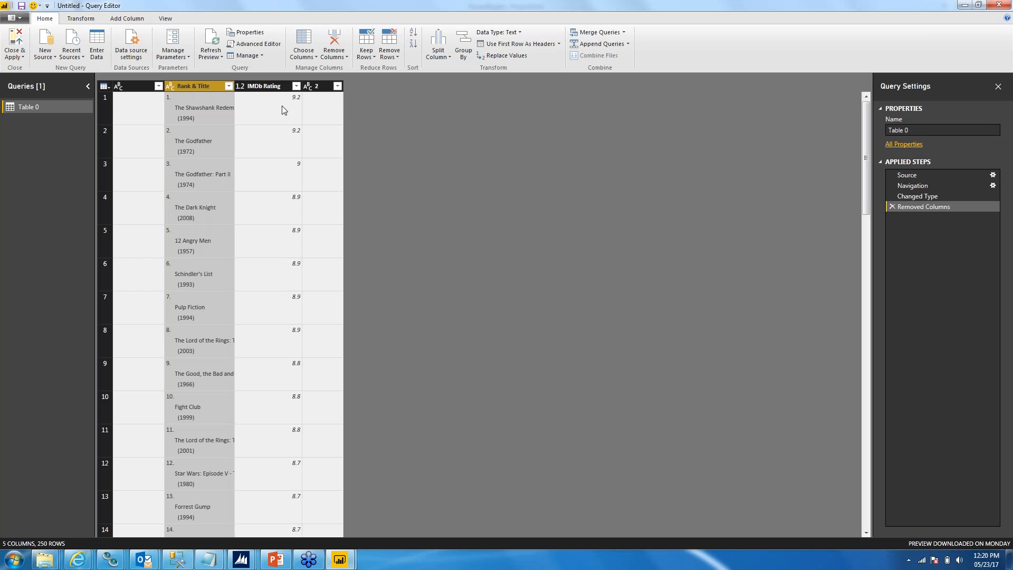
click(442, 57)
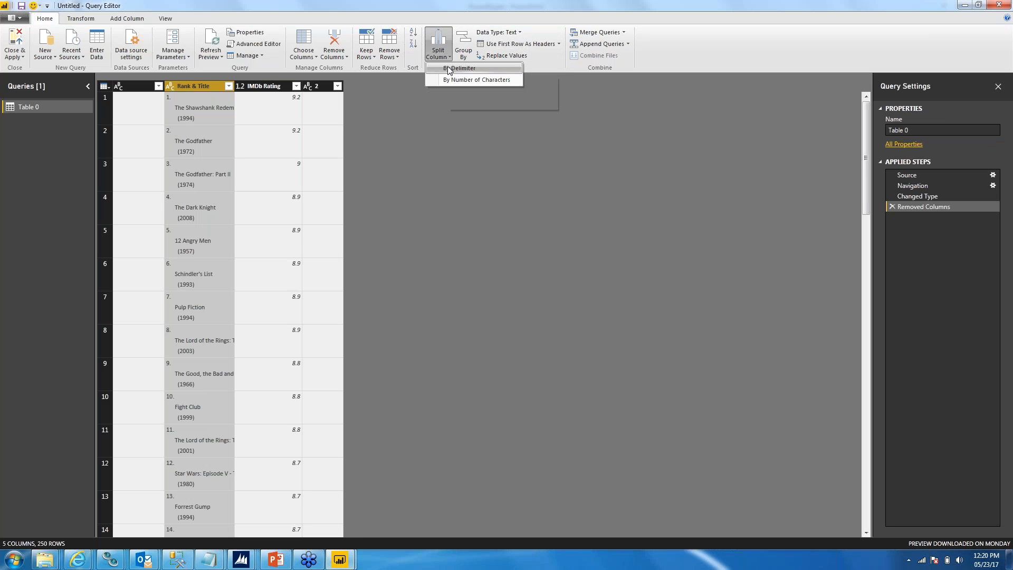
click(446, 68)
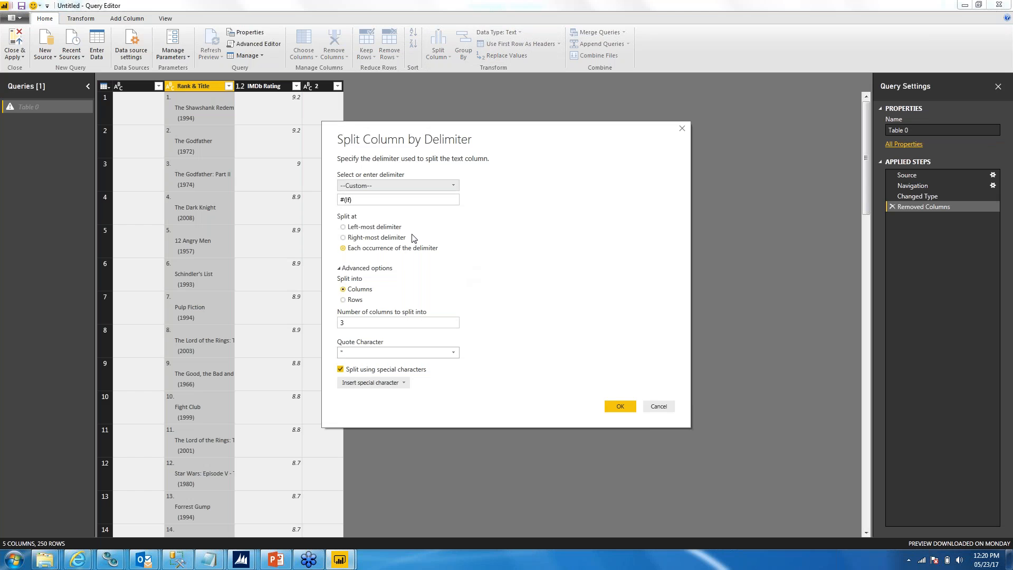
click(372, 186)
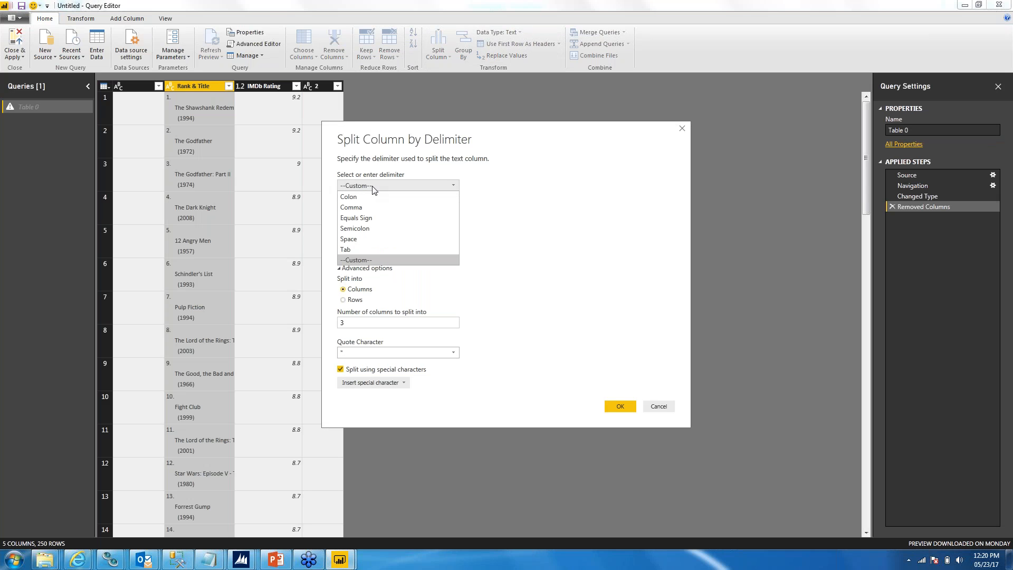
click(373, 186)
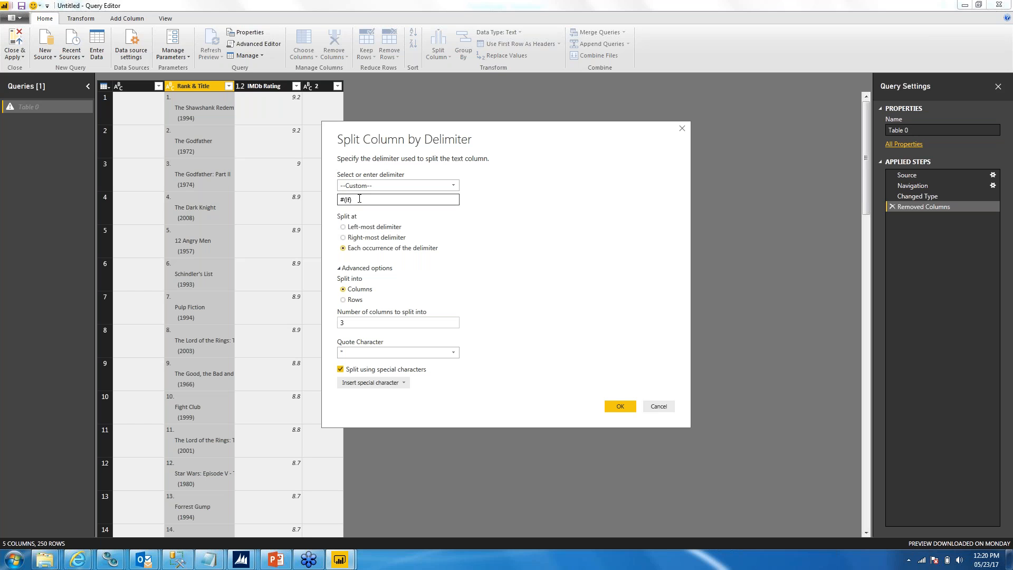
text(.)
click(344, 227)
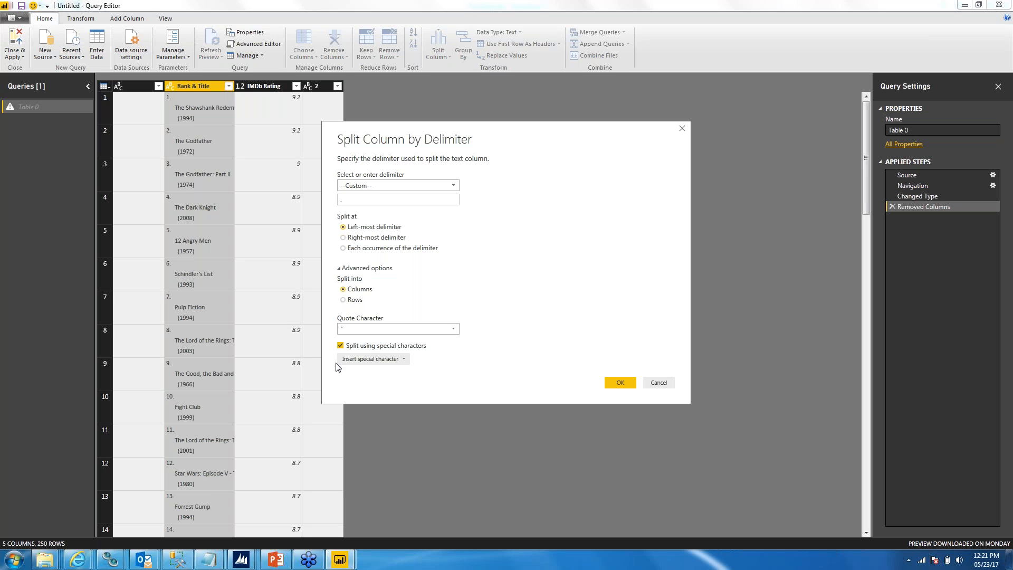
click(340, 346)
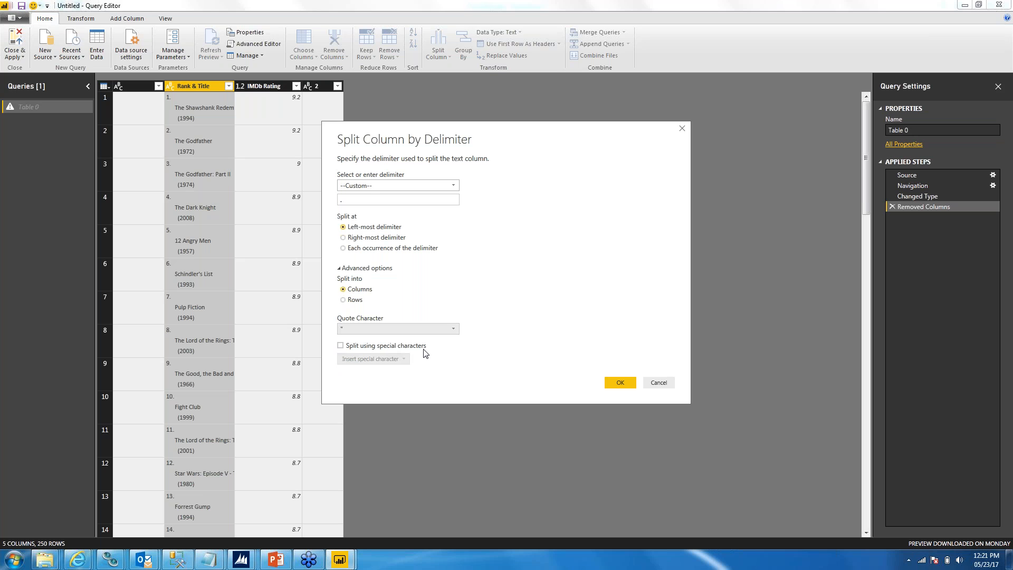
click(621, 383)
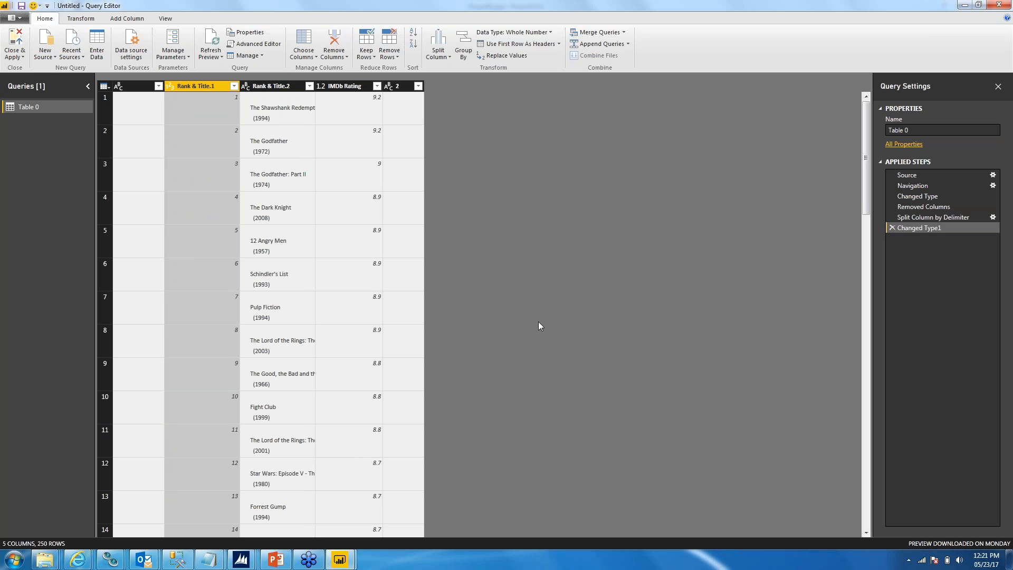
Step: Rename the first split column, which holds the movie positions, as Rank
right_click(211, 85)
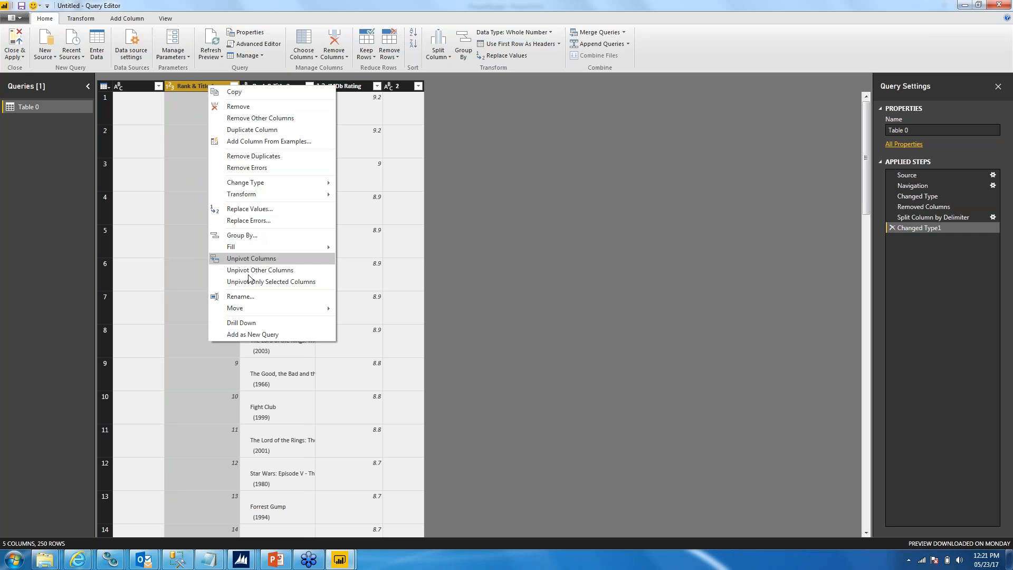
click(251, 296)
text(Rank)
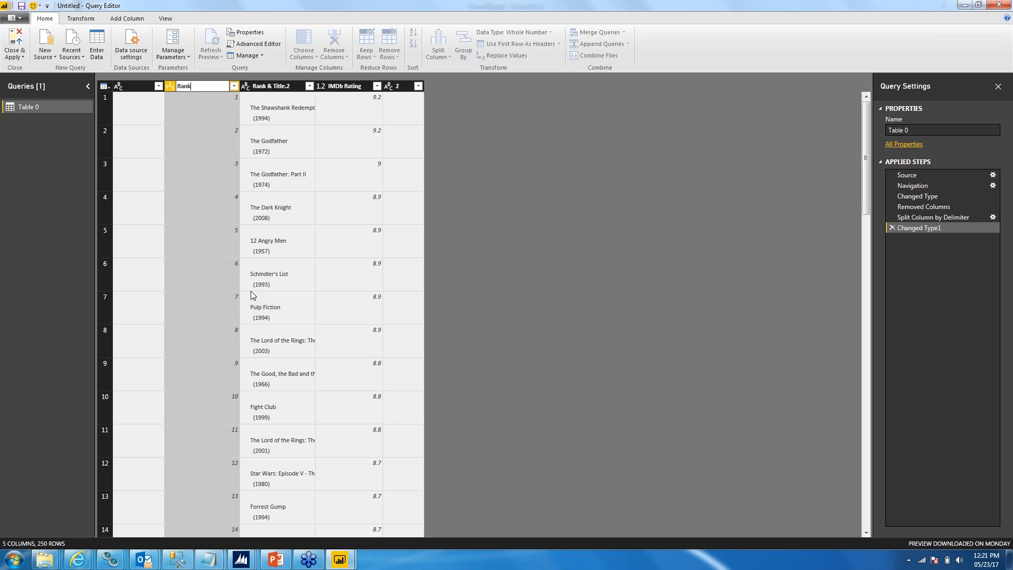
click(466, 267)
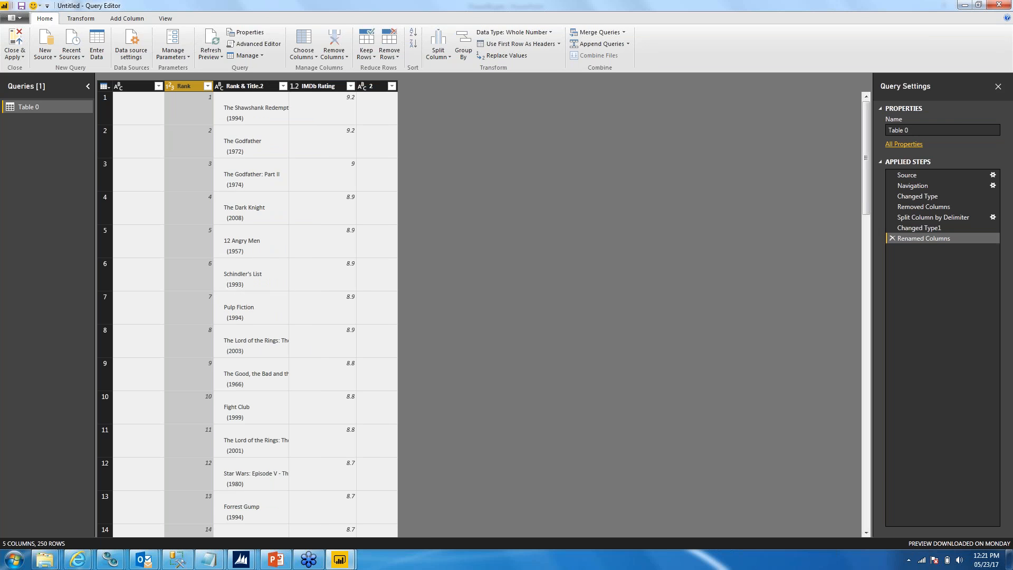
Step: Split the Rank & Title.2 column at the right-most opening parenthesis "(", with special-character splitting turned off
click(248, 87)
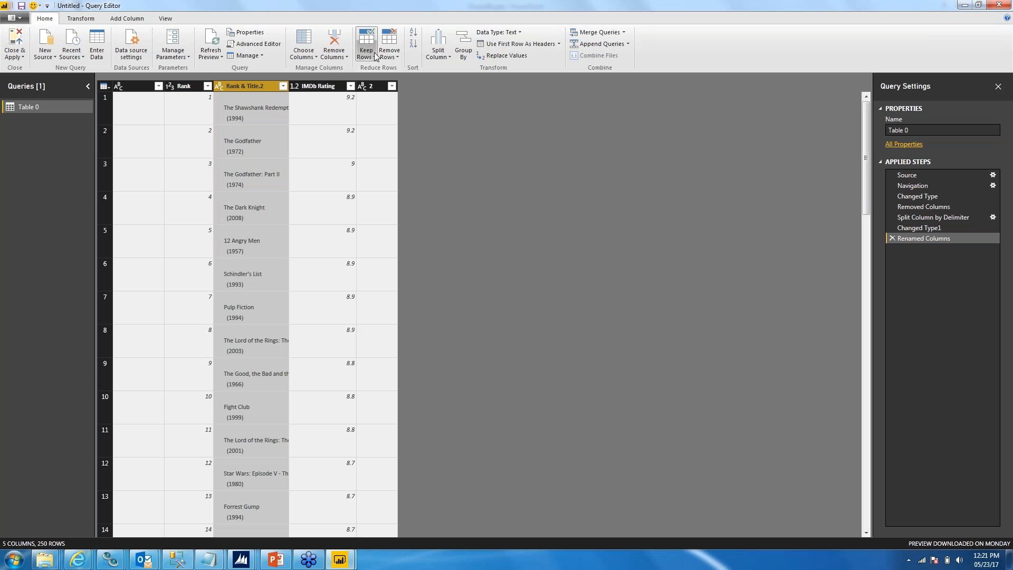
click(435, 56)
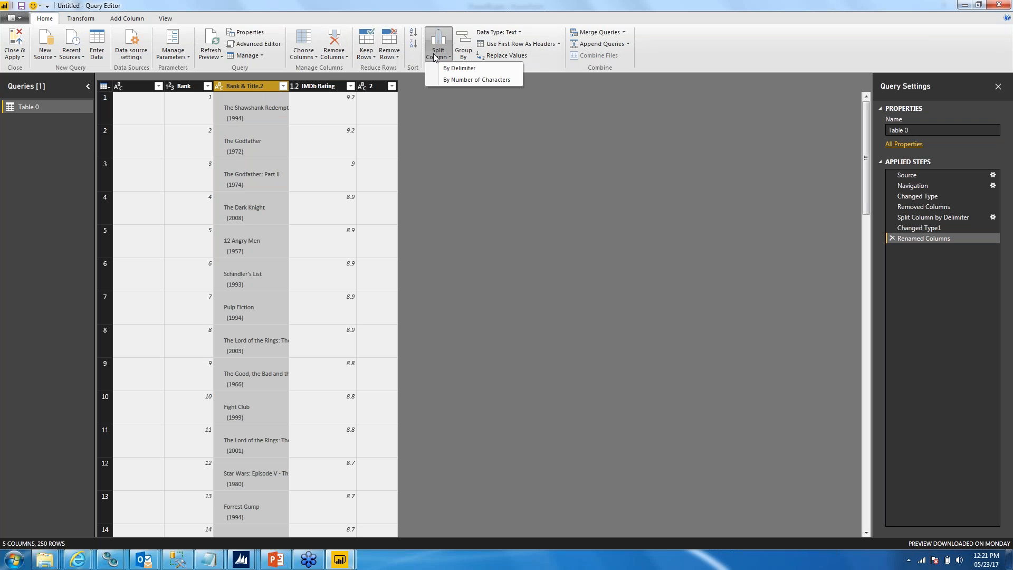
click(458, 68)
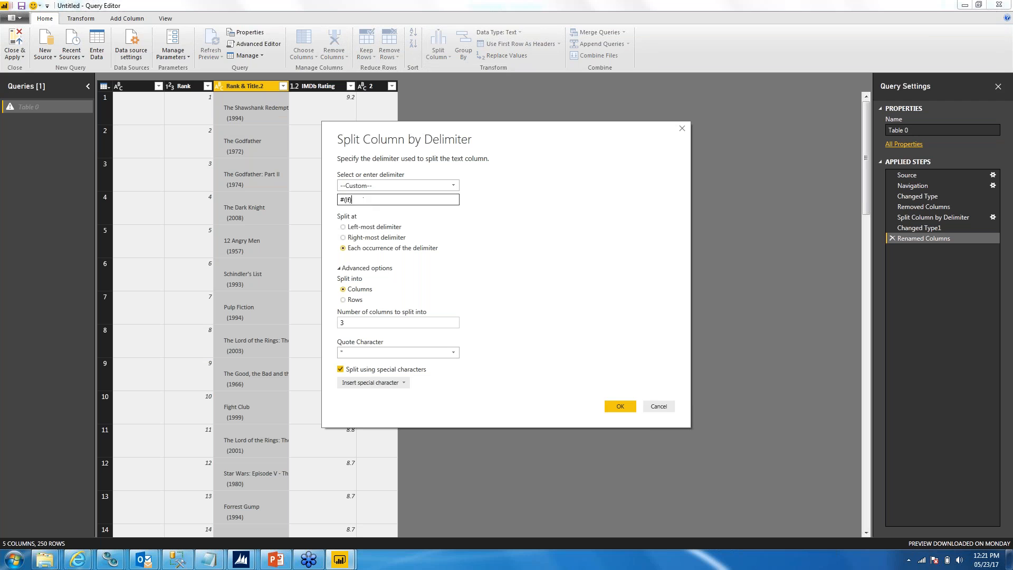
text(()
click(342, 238)
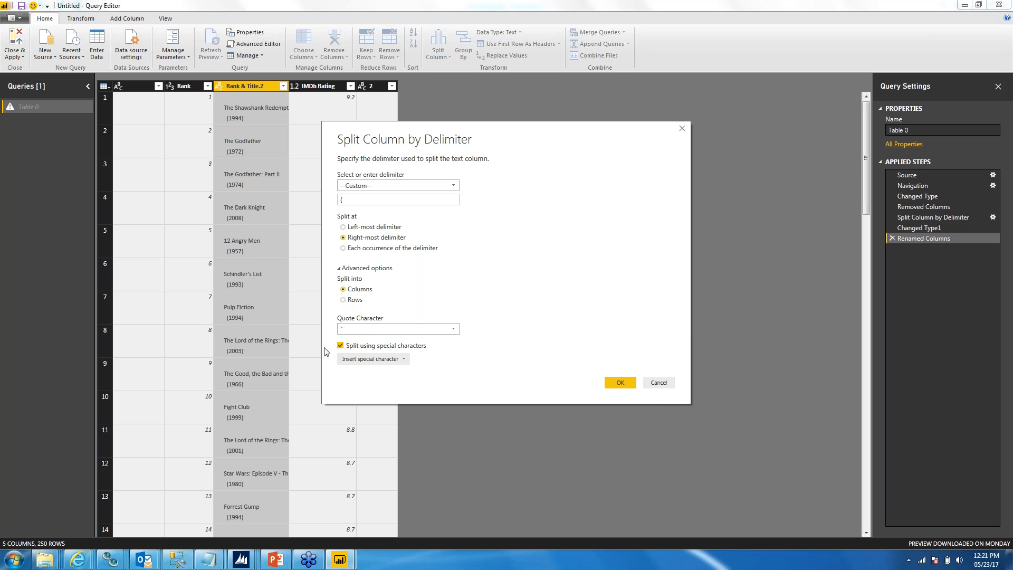
click(341, 345)
click(631, 386)
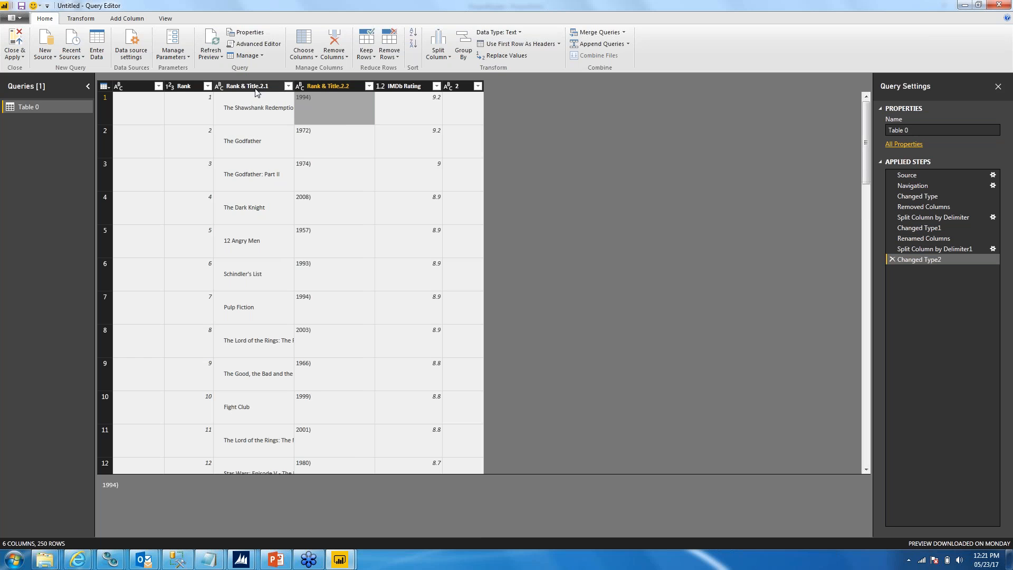
Step: Rename the Rank & Title.2.1 column as Title
right_click(254, 88)
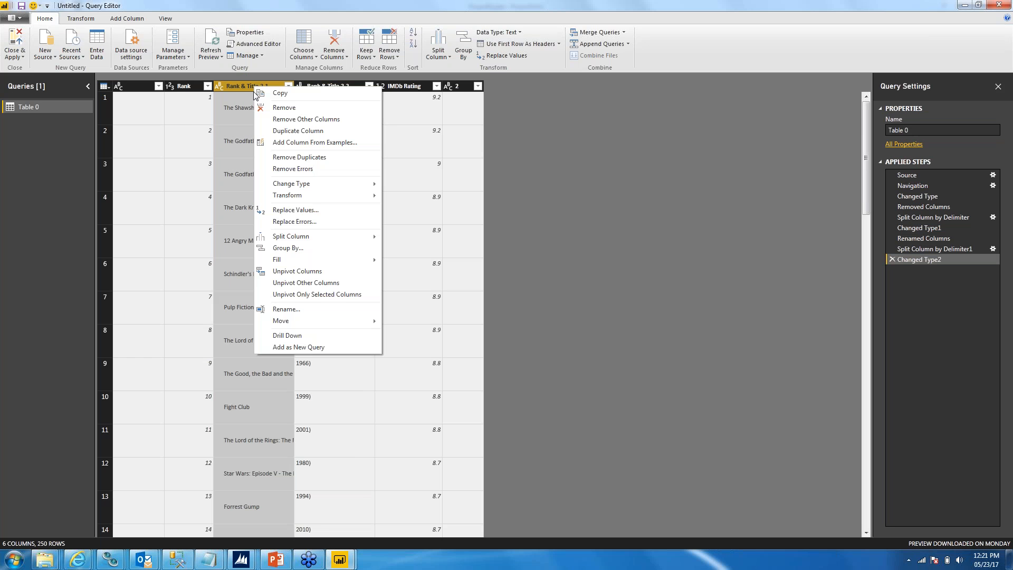
click(299, 310)
text(T)
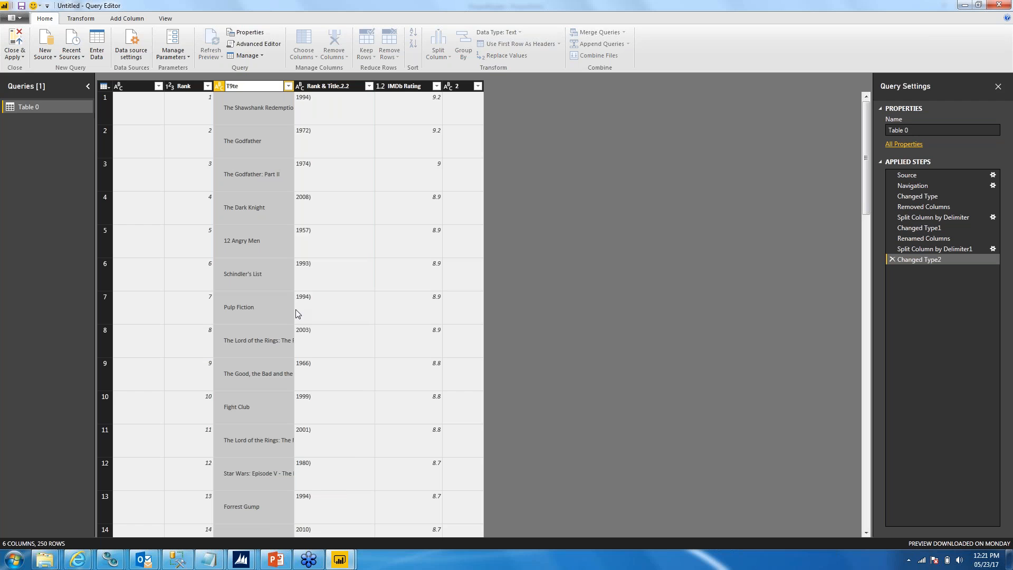
text(itle)
key(Return)
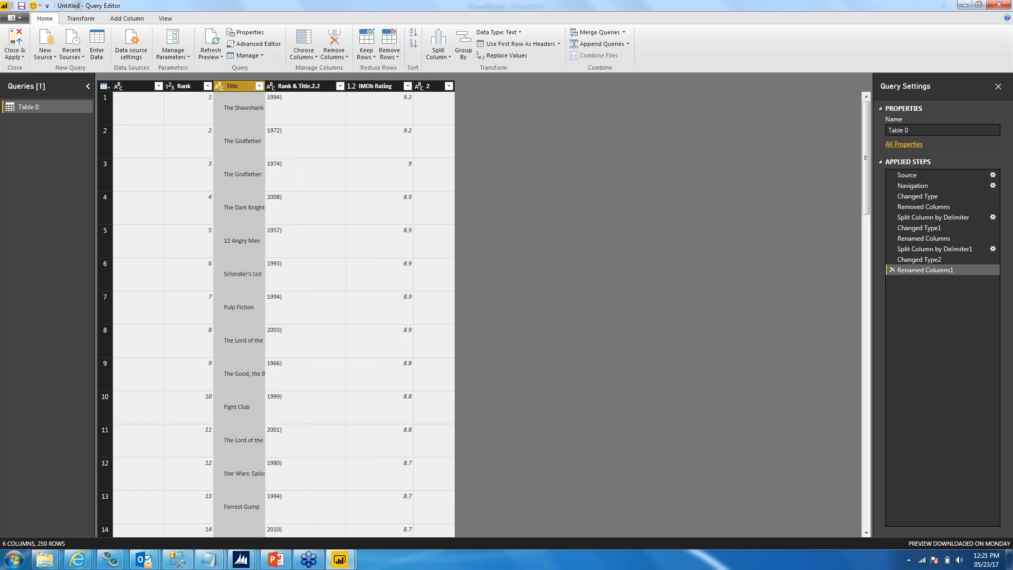
Step: Rename the Rank & Title.2.2 column as Year
right_click(293, 86)
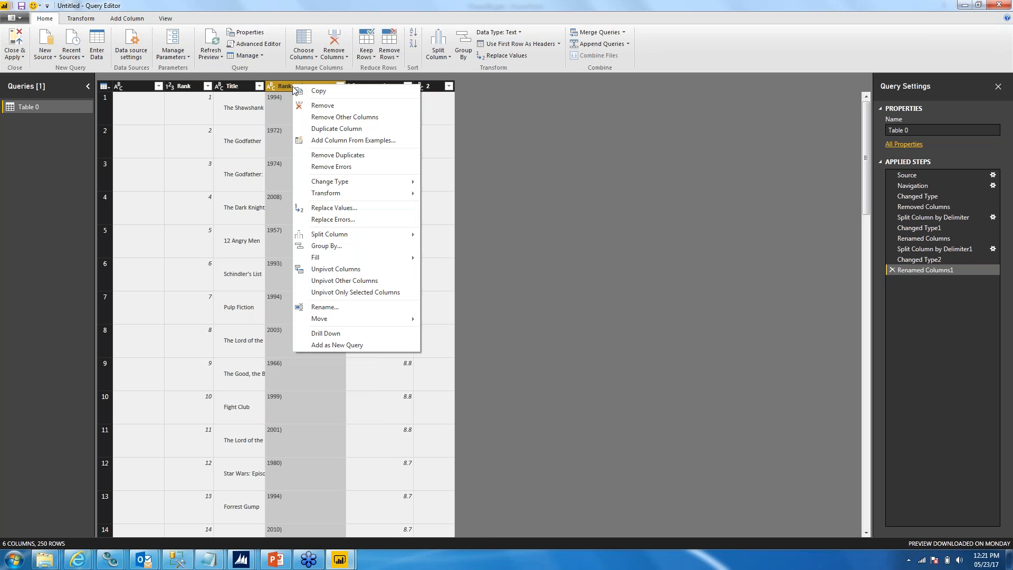
click(331, 309)
text(Year)
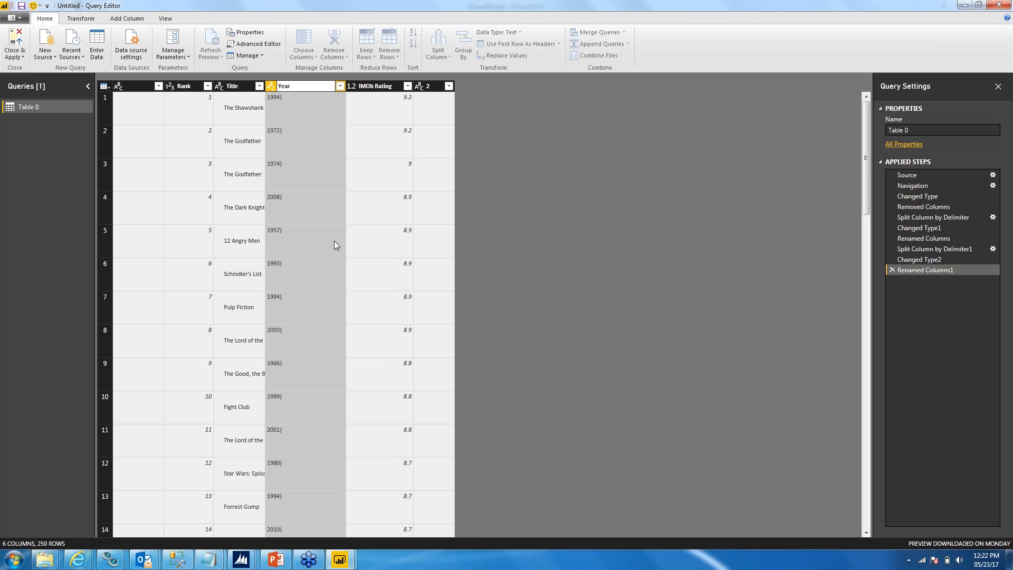
key(Return)
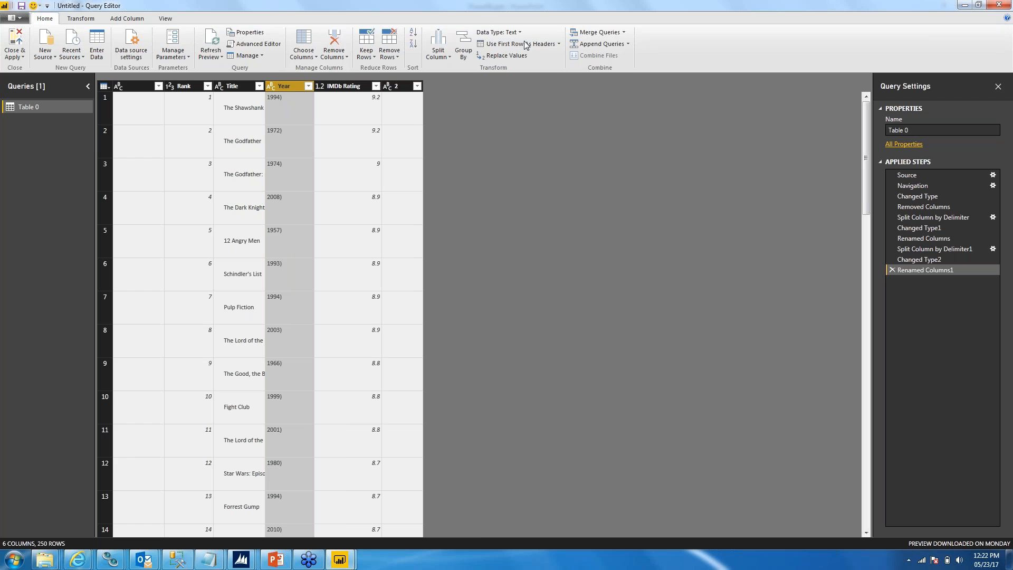
Step: Replace the closing parenthesis ")" in the Year column with an empty value, then close the Query Editor and apply the changes
click(506, 56)
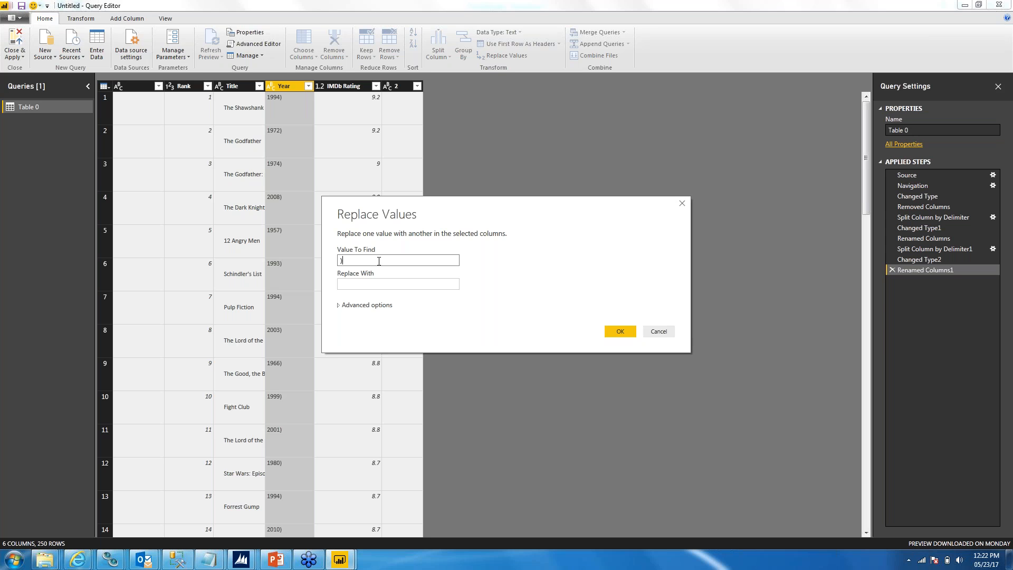
click(618, 331)
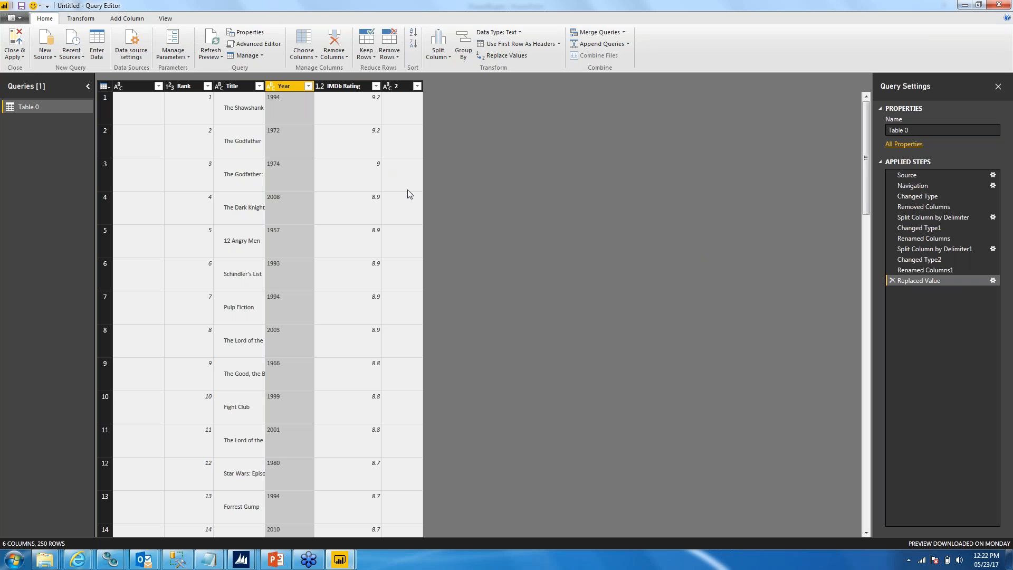
click(14, 54)
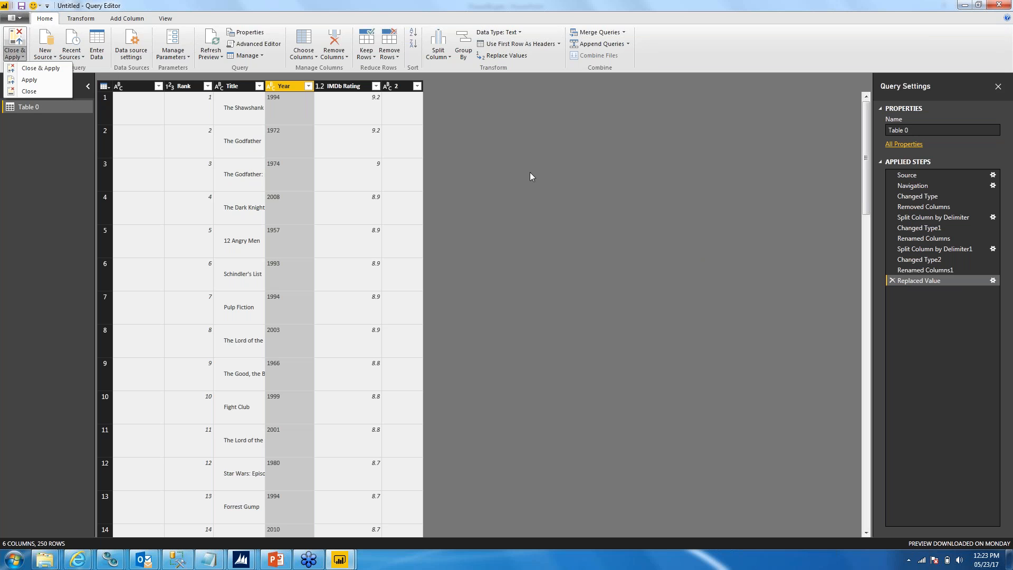
click(36, 69)
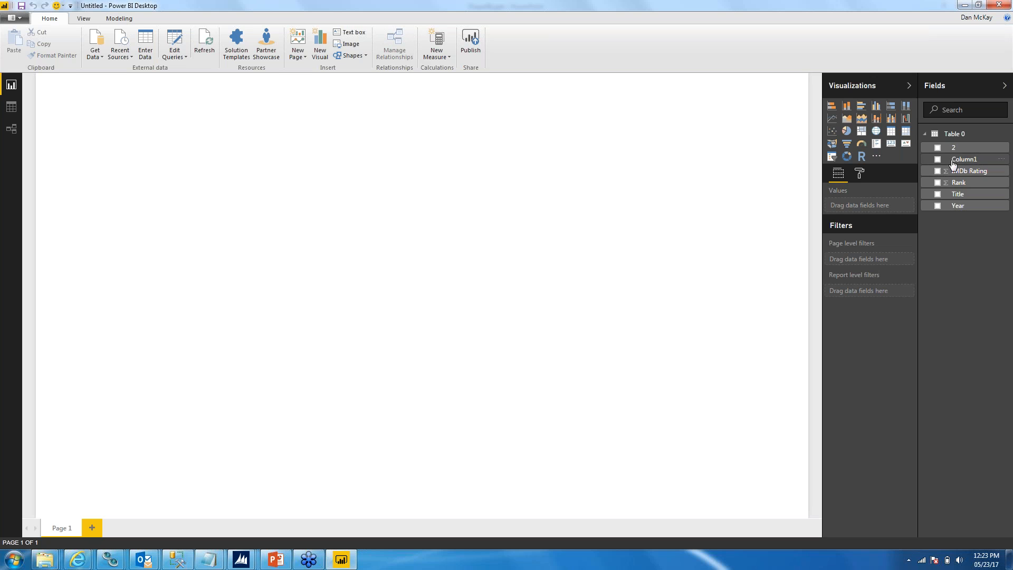
Step: Create a pie chart with Year as details and the count of Title as values, and enlarge it to fill most of the page
click(848, 131)
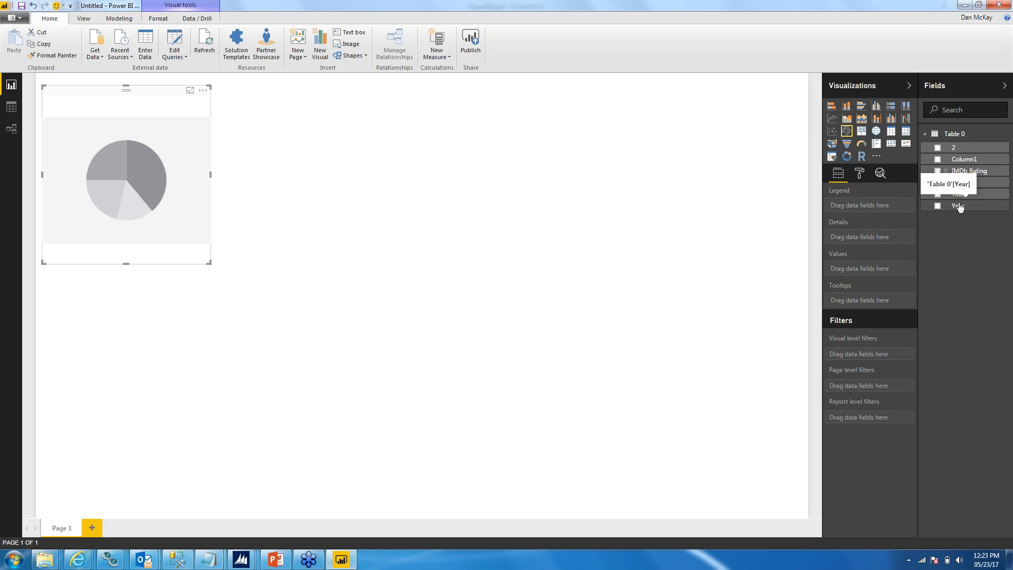
drag(958, 205, 867, 238)
drag(939, 194, 871, 271)
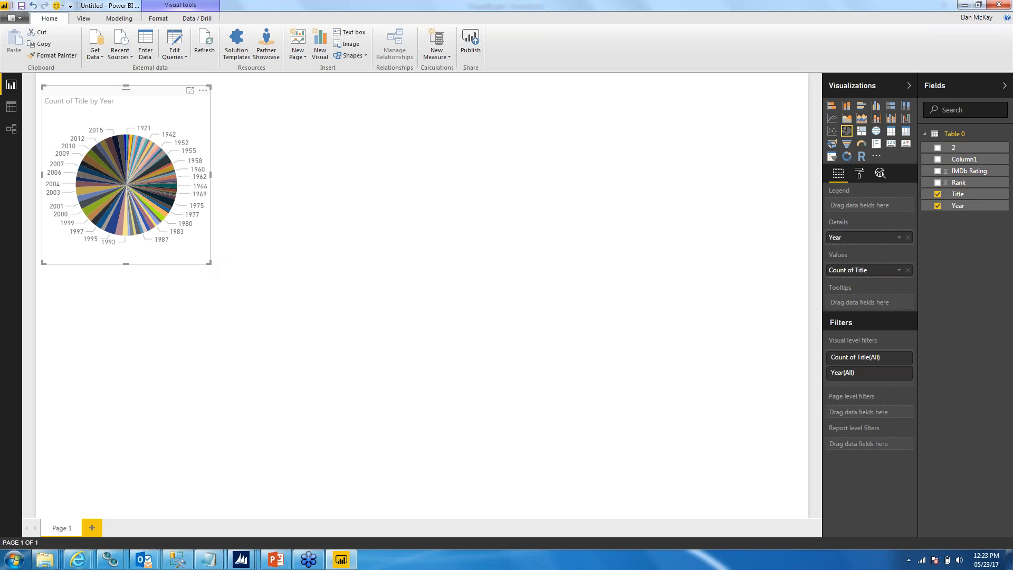
drag(209, 262, 686, 491)
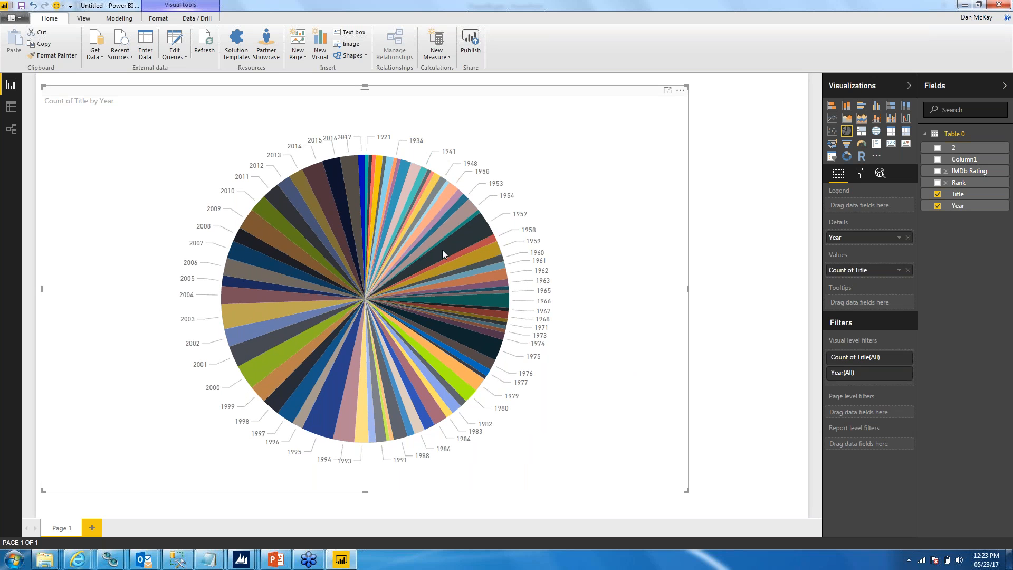
mouse_move(442, 242)
mouse_move(479, 219)
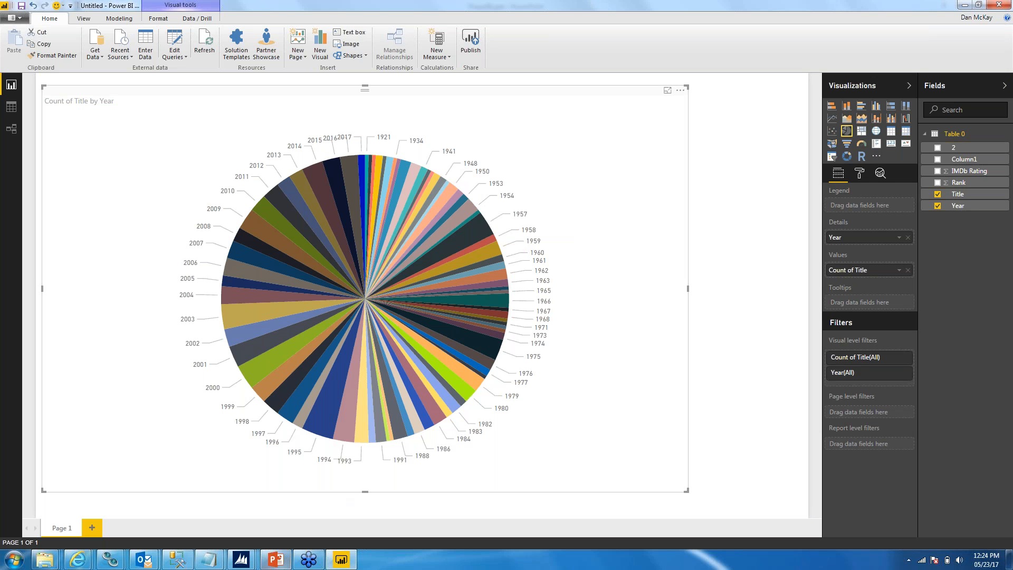
Step: Exit Power BI Desktop without saving the untitled report and return to the PowerPoint presentation
click(341, 561)
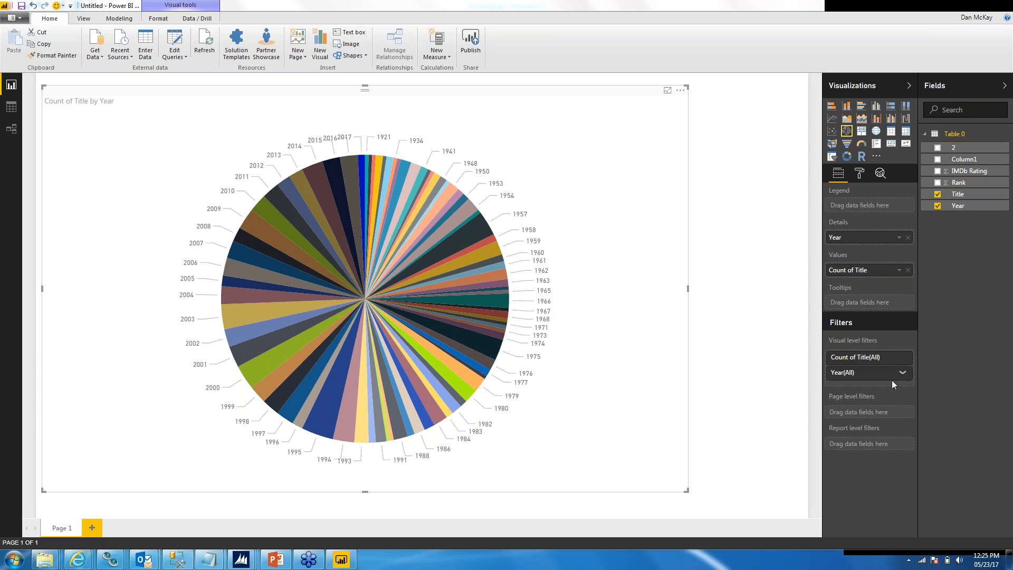
click(775, 241)
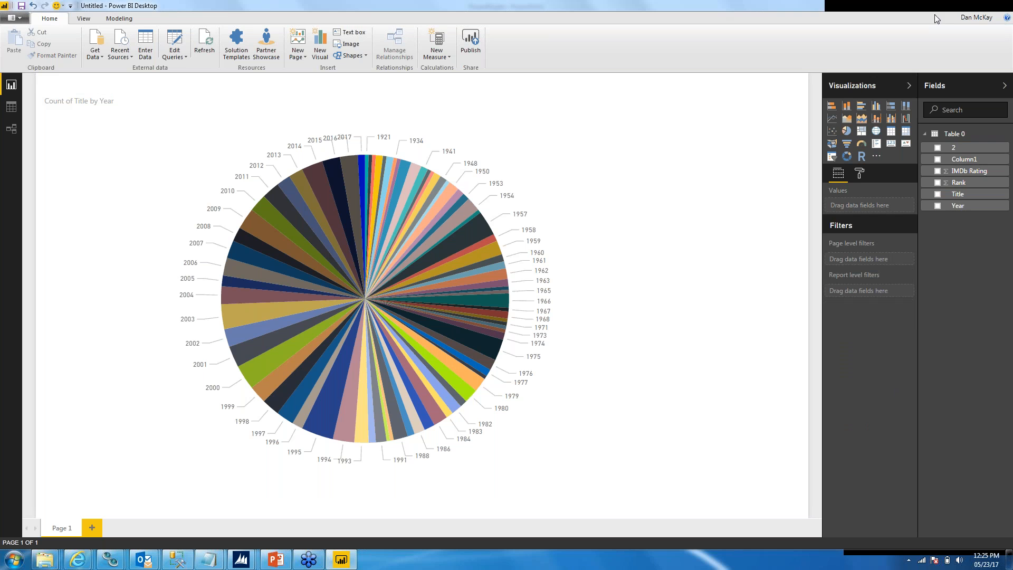
click(856, 21)
click(757, 5)
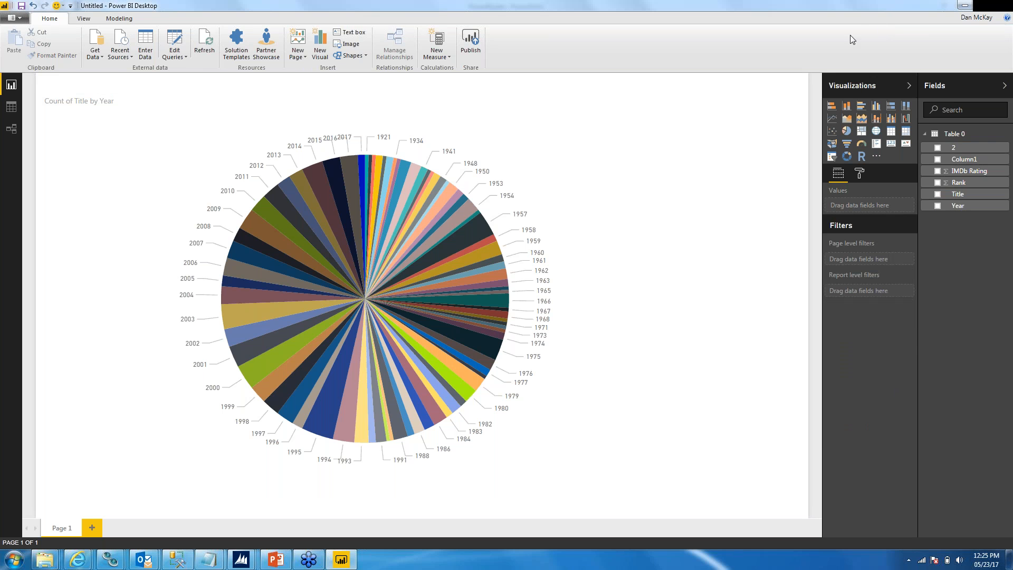
click(14, 18)
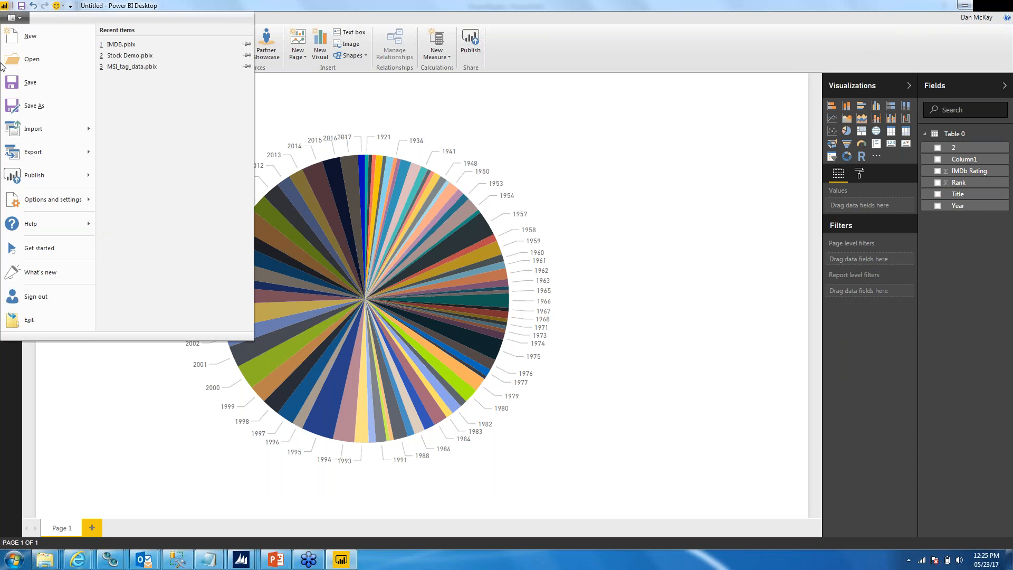
click(26, 320)
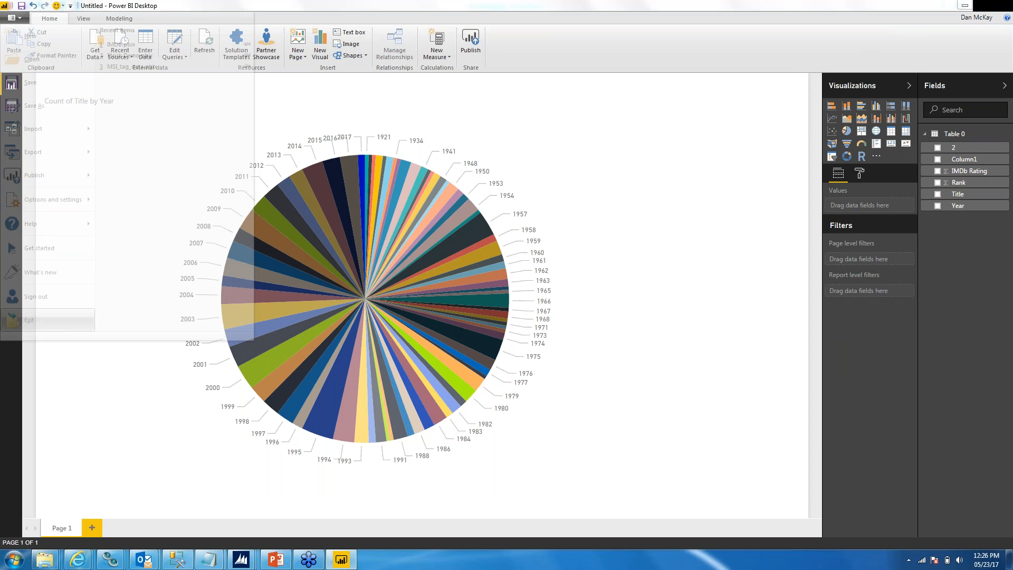
click(547, 298)
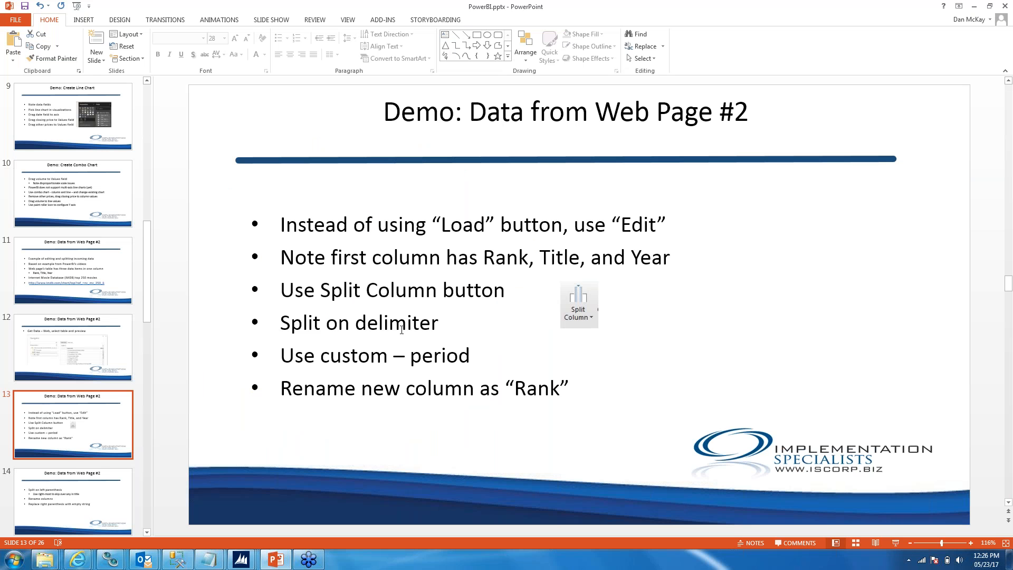
Step: Review slides 14 and 15 of the Data from Web Page #2 demo, covering the parenthesis split and the stored query steps
click(77, 498)
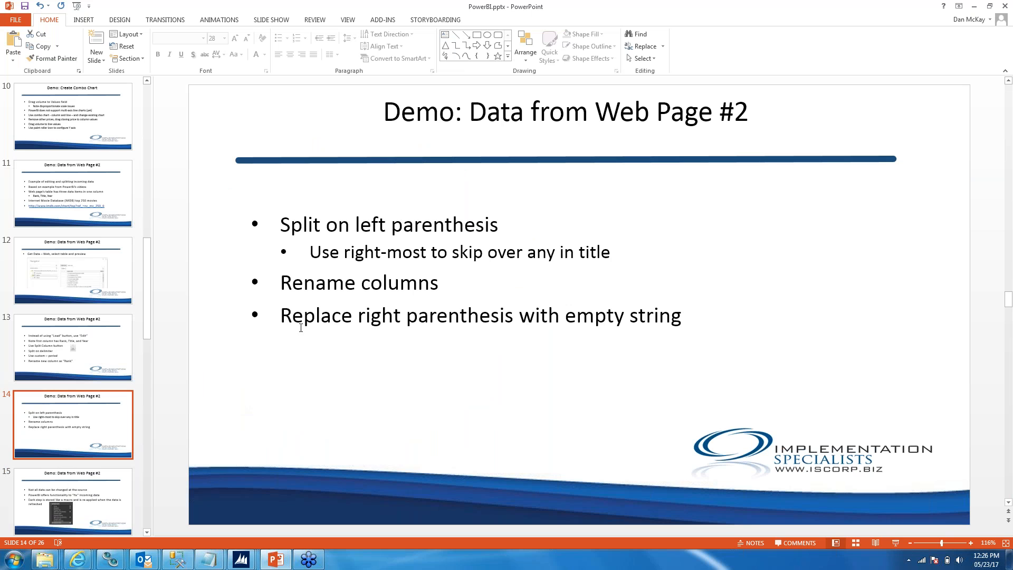
click(110, 492)
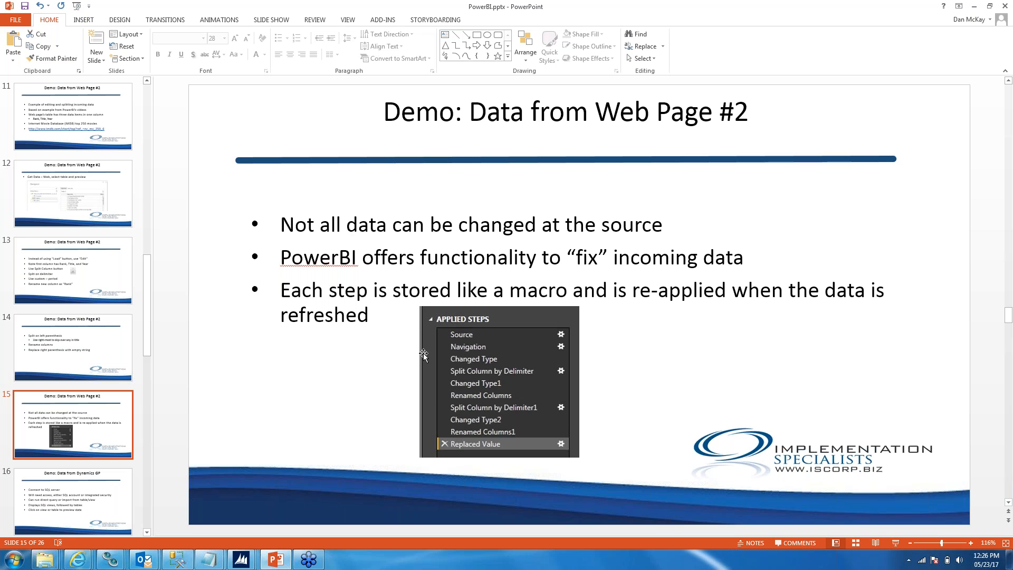
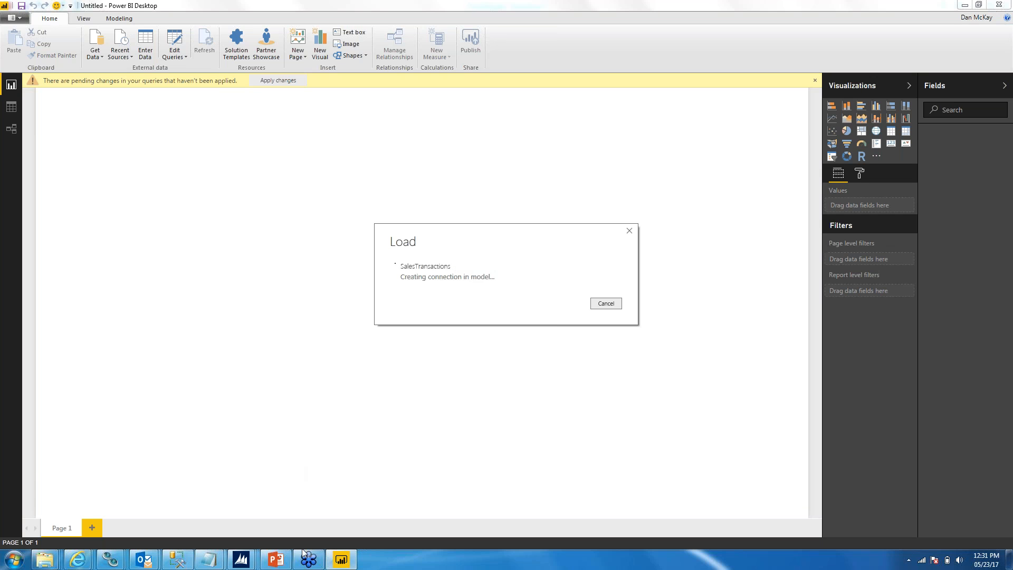
Step: Review slide 18 of the Data from Dynamics GP demo in PowerPoint and return to Power BI Desktop
click(279, 561)
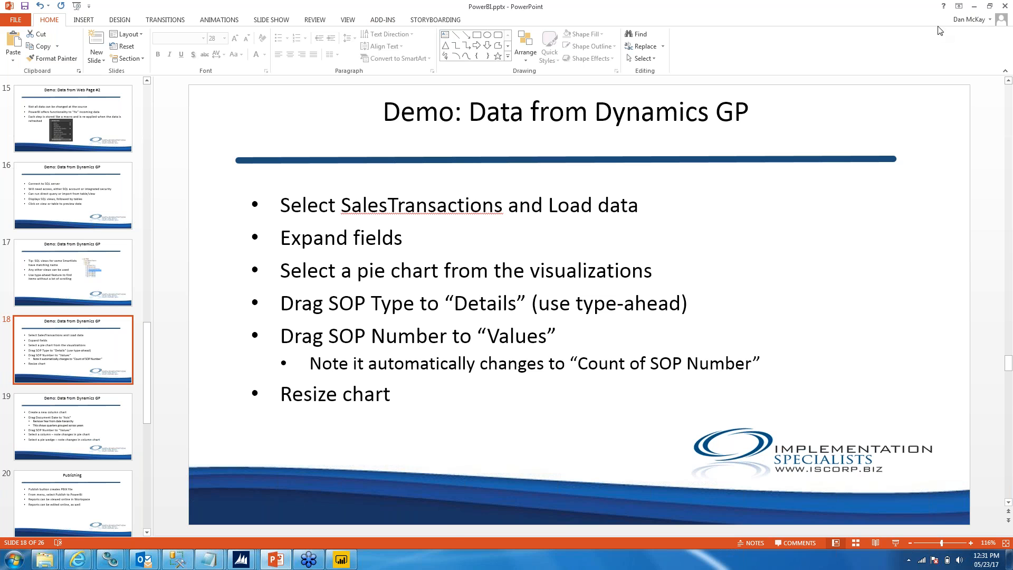
click(342, 559)
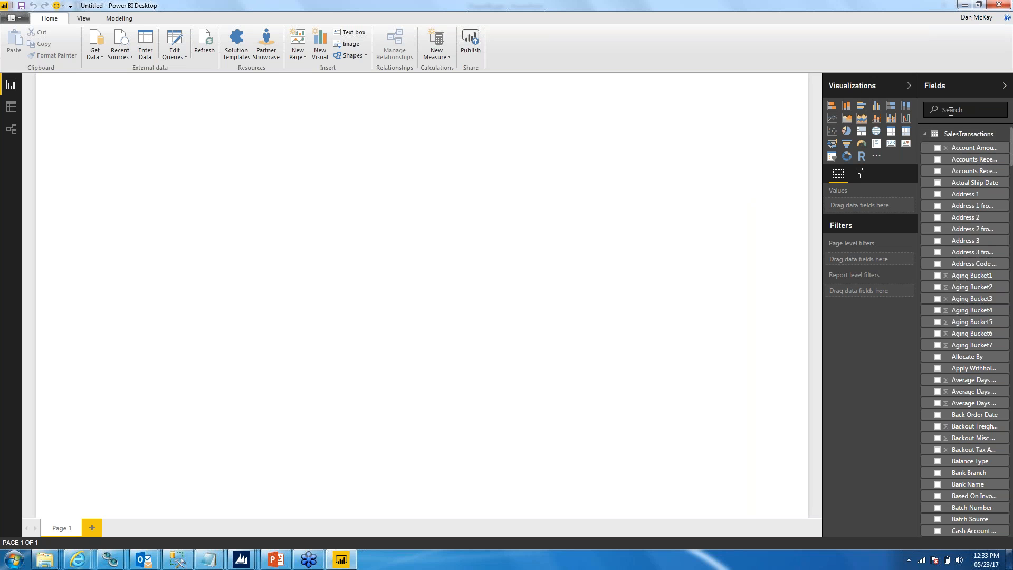
Step: Create a pie chart with SOP Type as details and the count of SOP Number as values, and enlarge it to about half the page width
click(846, 132)
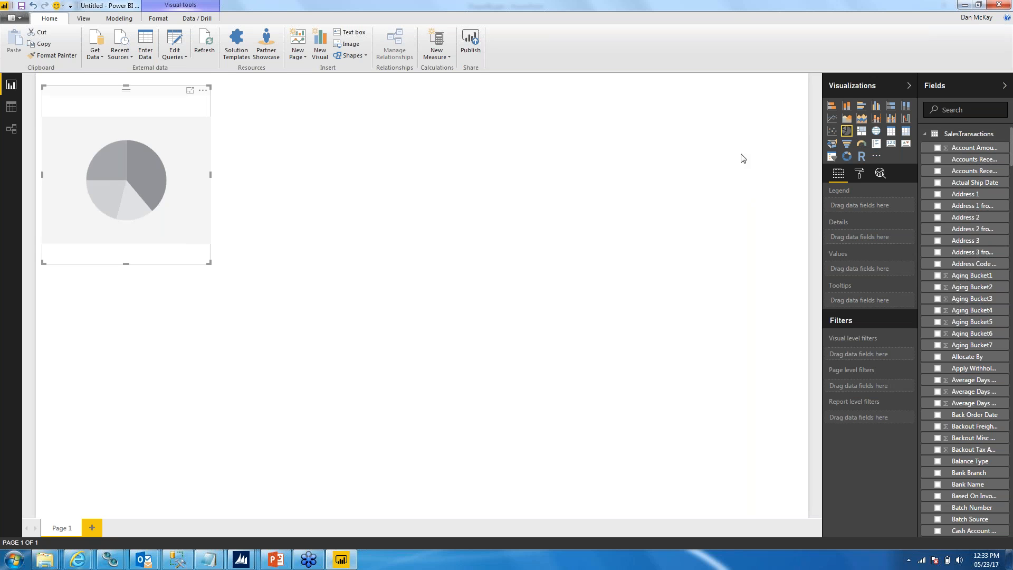
click(948, 110)
text(SOP)
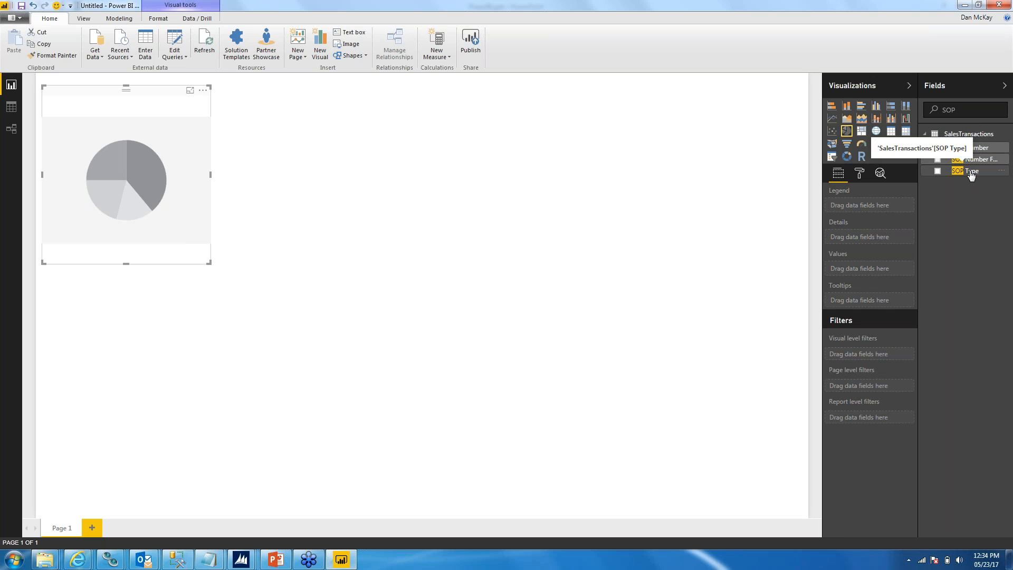
drag(970, 175, 871, 239)
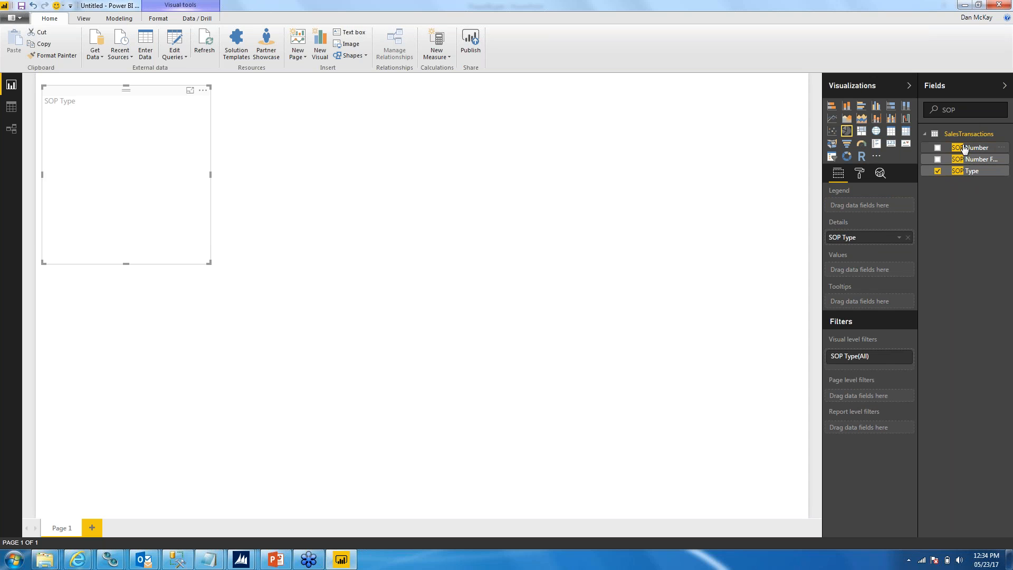
drag(968, 150, 887, 273)
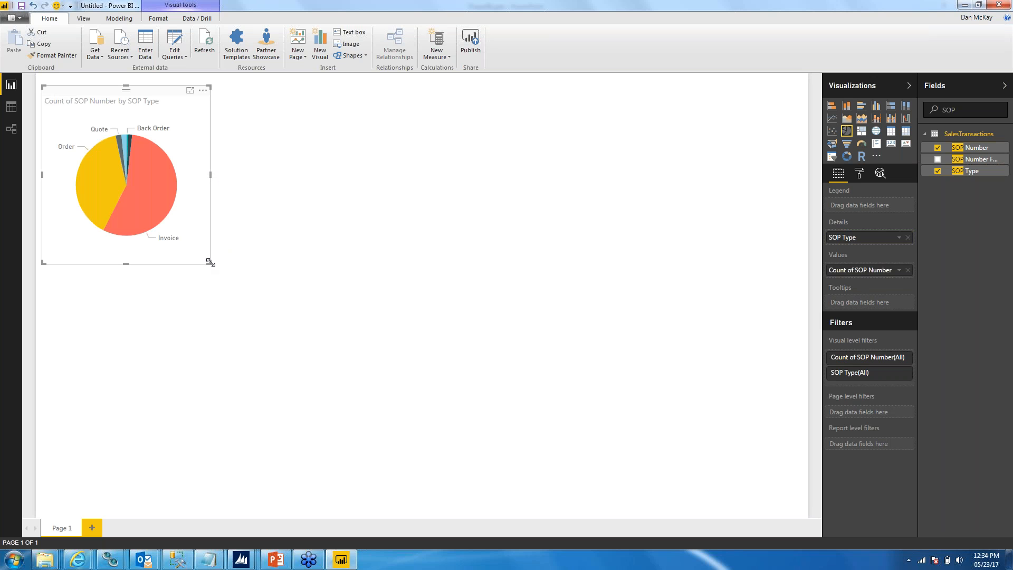
drag(210, 262, 474, 332)
mouse_move(310, 220)
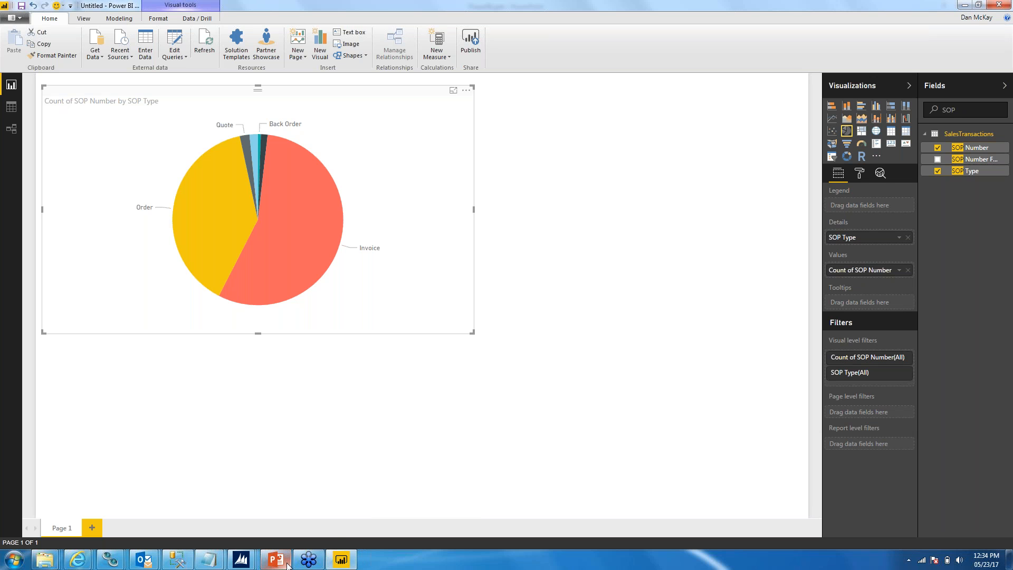
Step: Switch to PowerPoint to review slide 19 on the column chart demo, and return to the report in Power BI Desktop
mouse_move(287, 563)
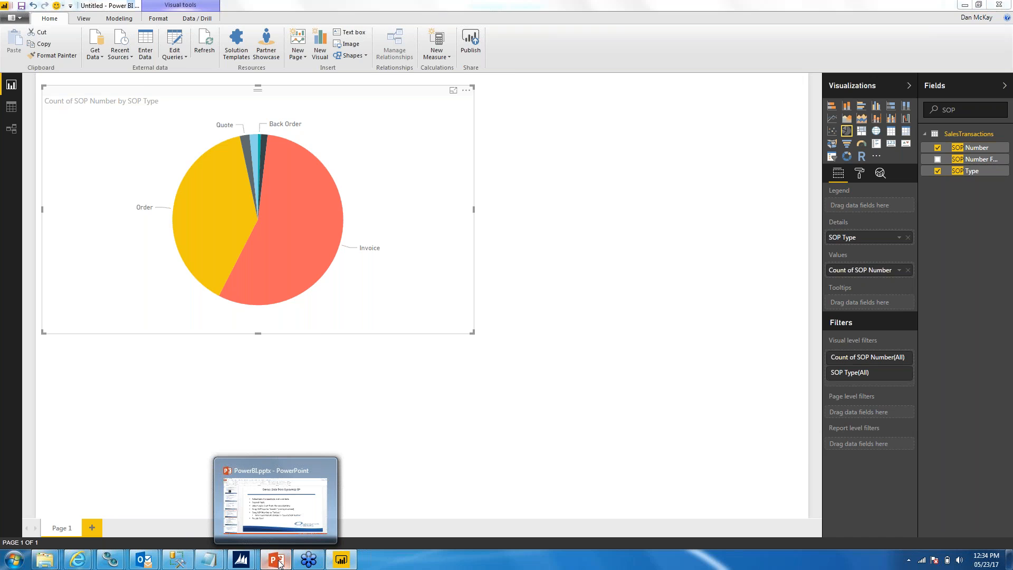
click(278, 561)
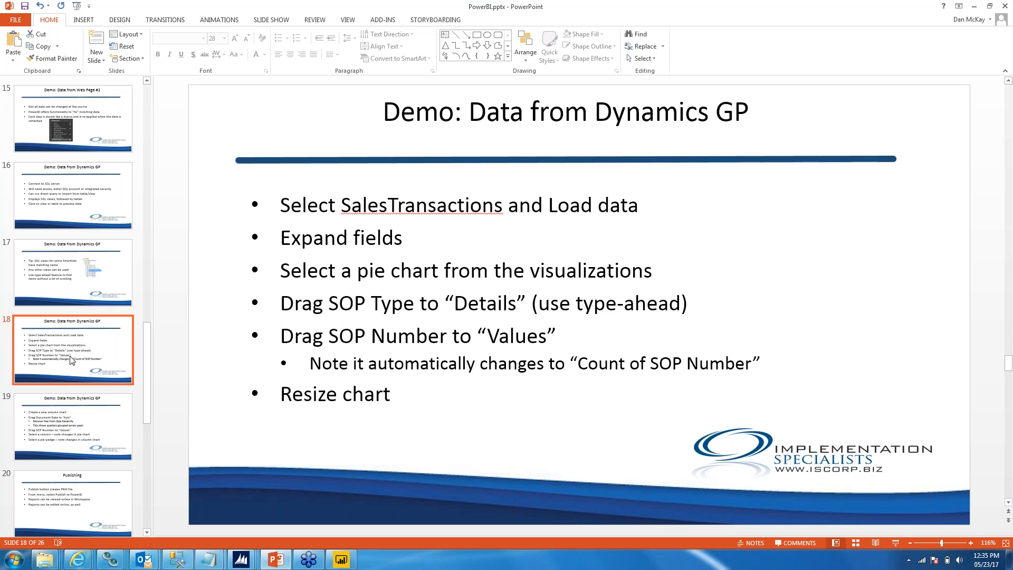
click(65, 412)
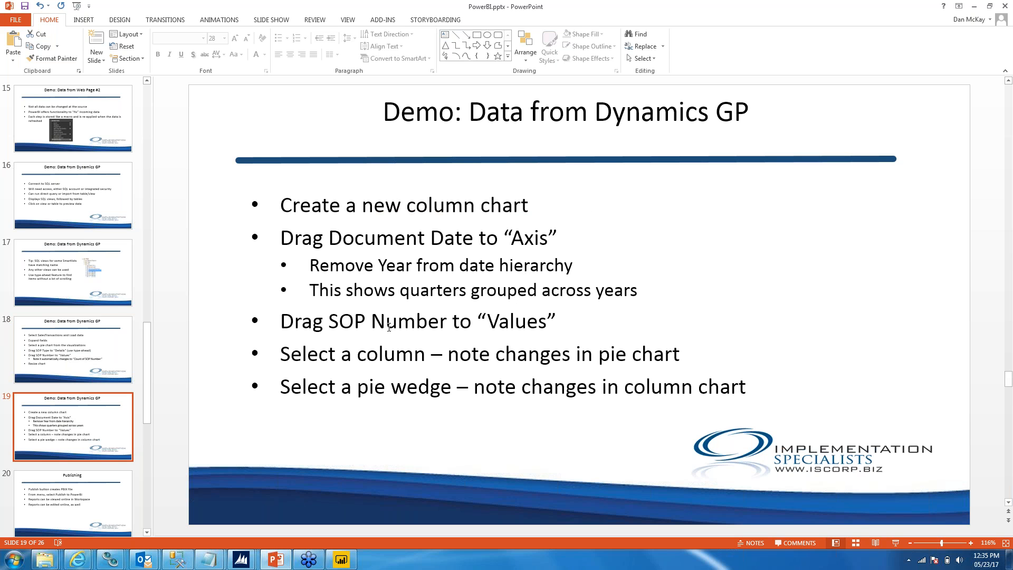
click(347, 563)
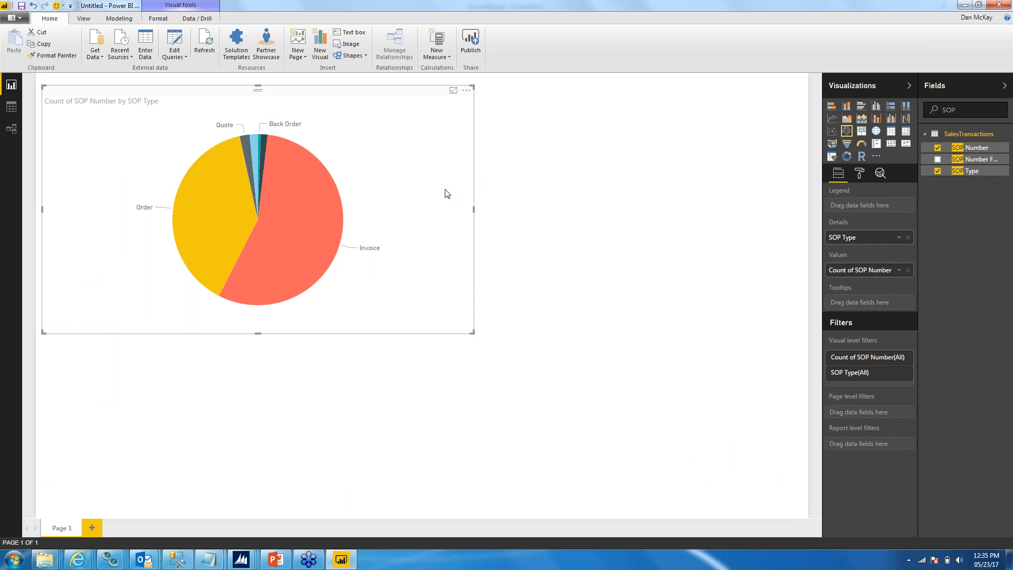
mouse_move(297, 230)
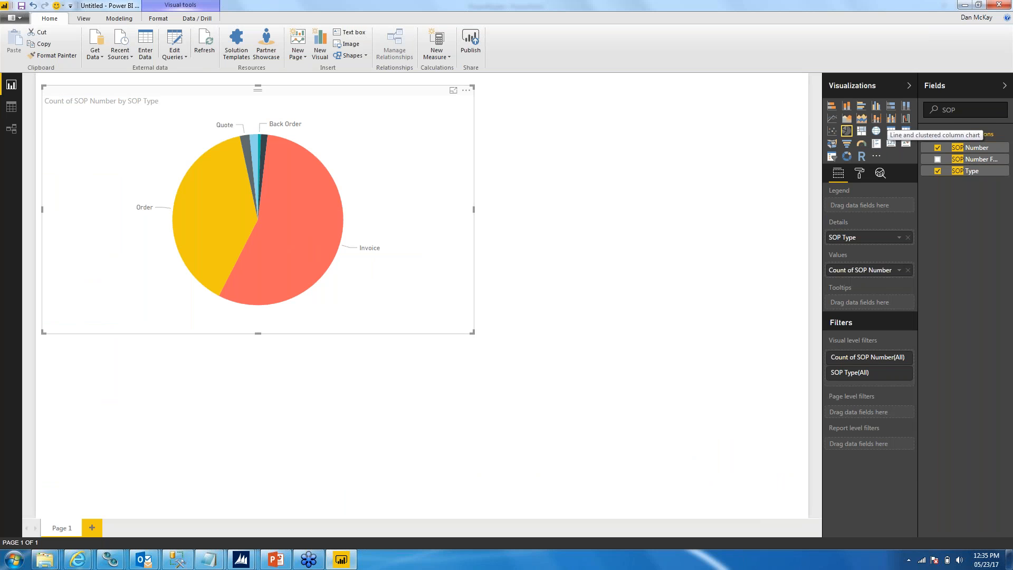
click(876, 106)
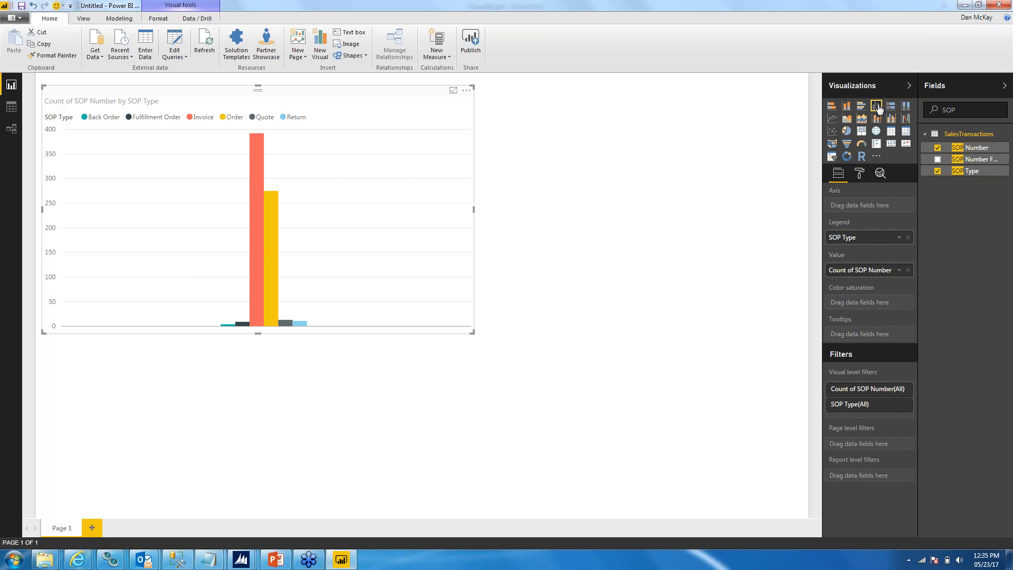
click(846, 131)
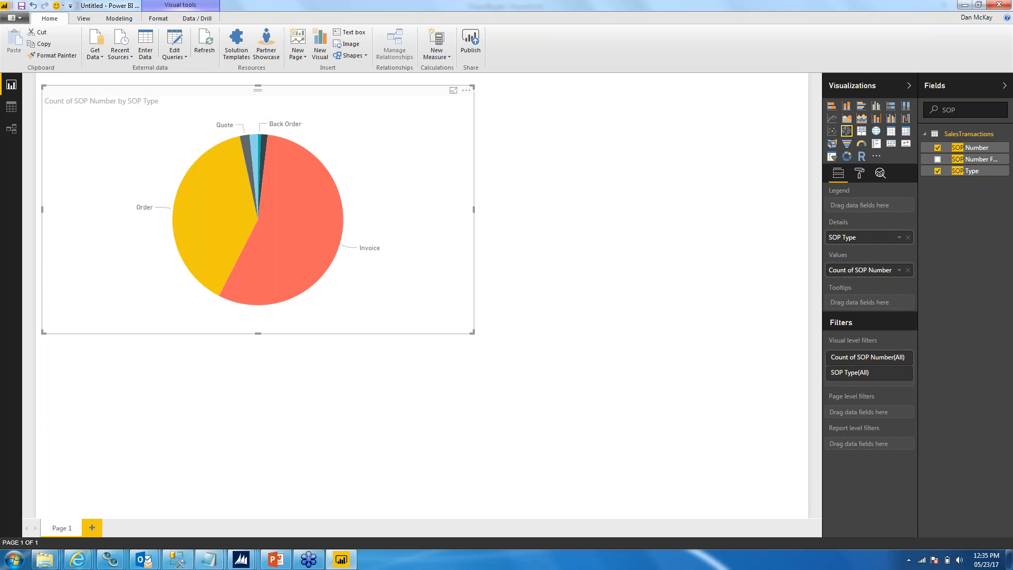
Step: Add a separate clustered column chart below the pie chart, widen it across most of the page, and use the count of SOP Number as its value
click(549, 161)
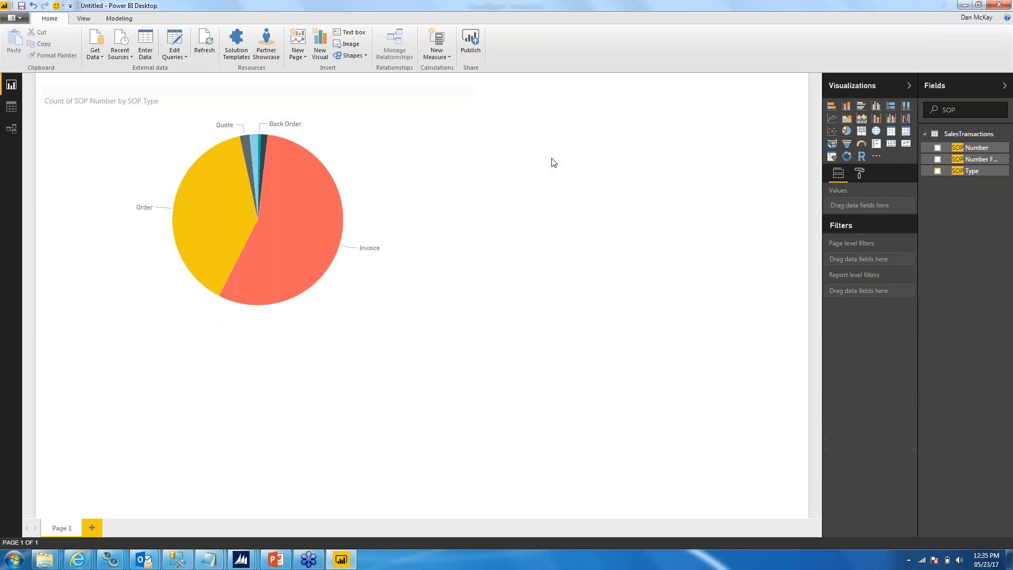
click(877, 110)
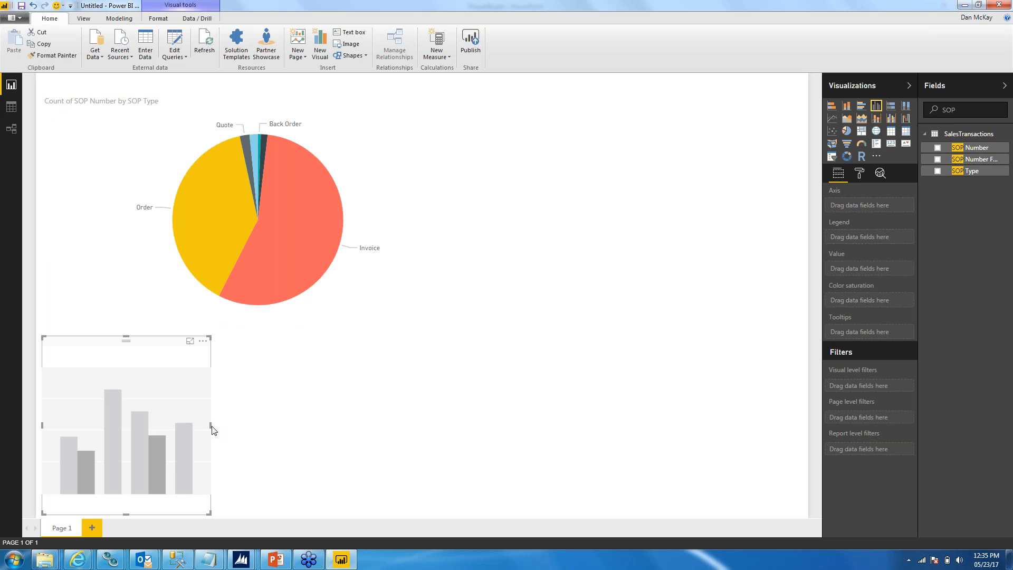
drag(211, 425, 724, 408)
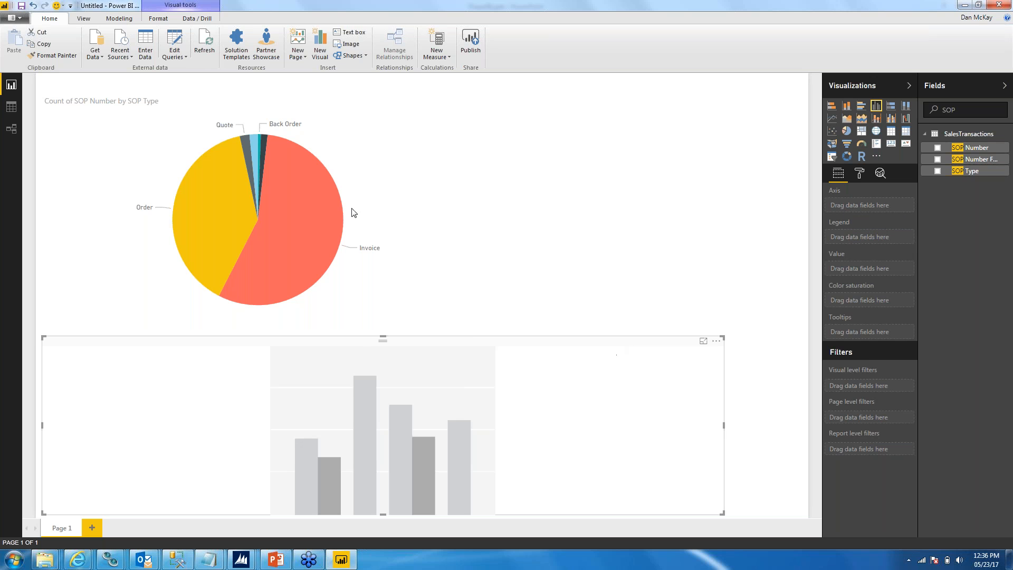
click(387, 157)
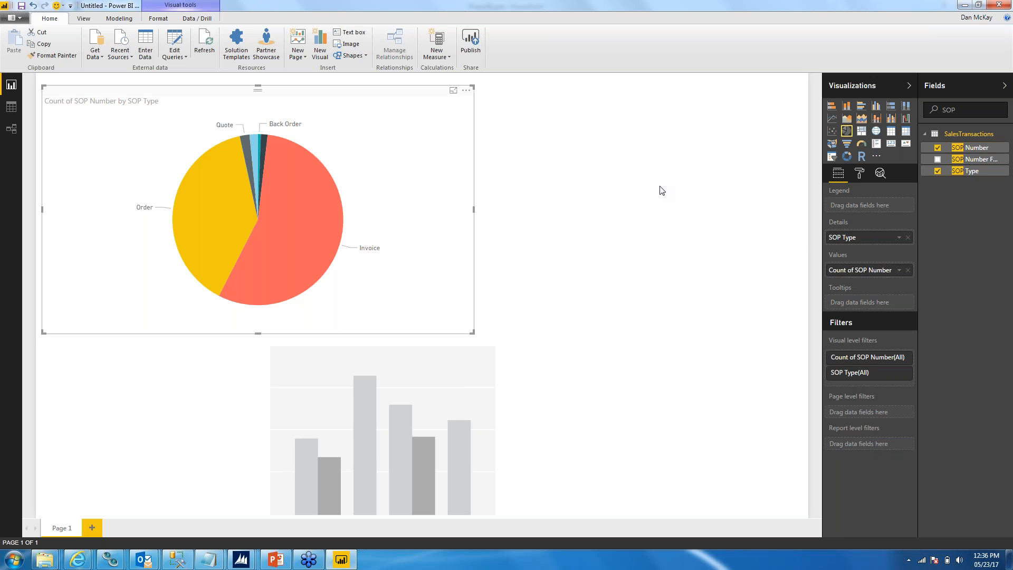
click(461, 395)
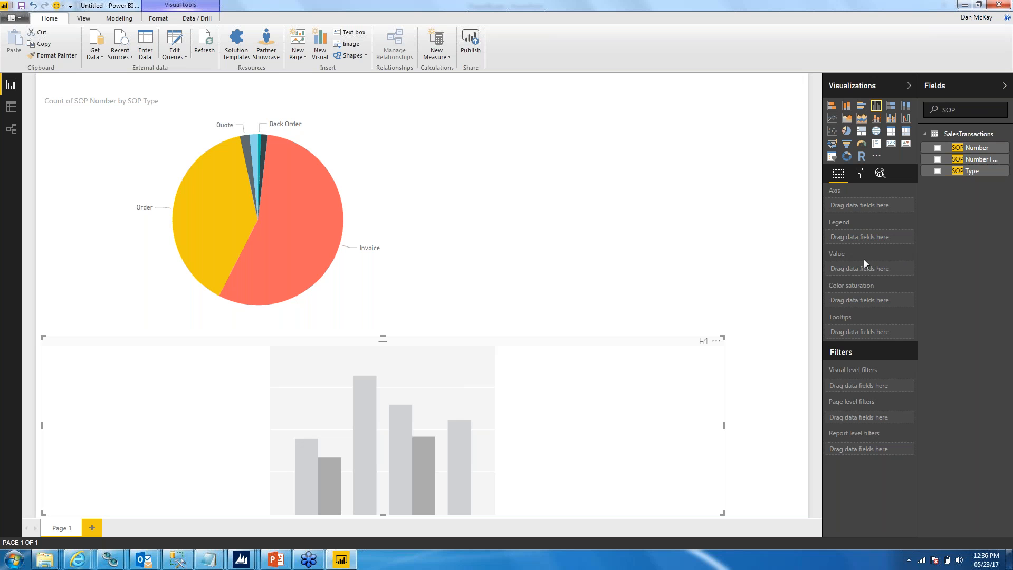
drag(958, 150, 879, 267)
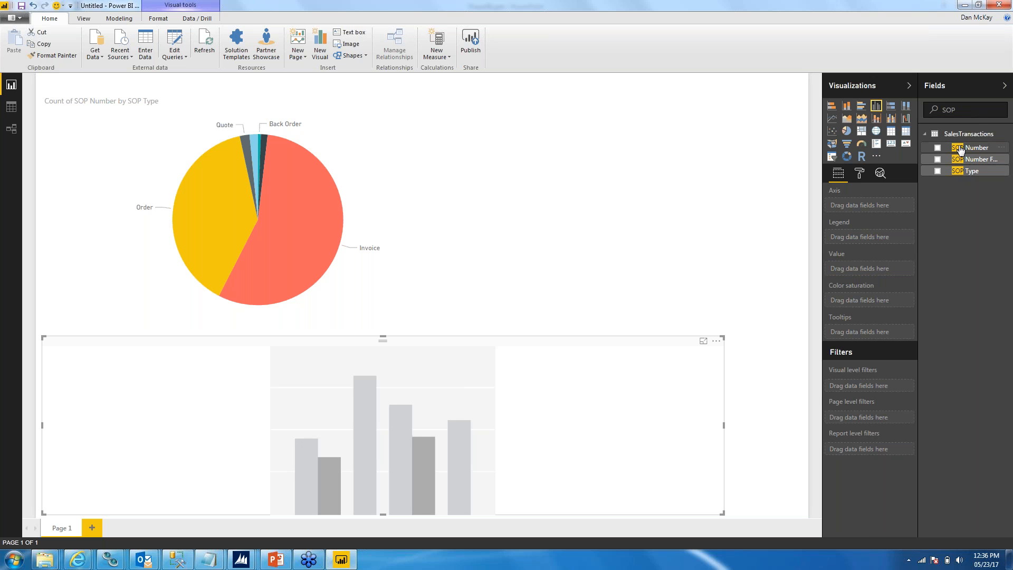
drag(959, 149, 876, 268)
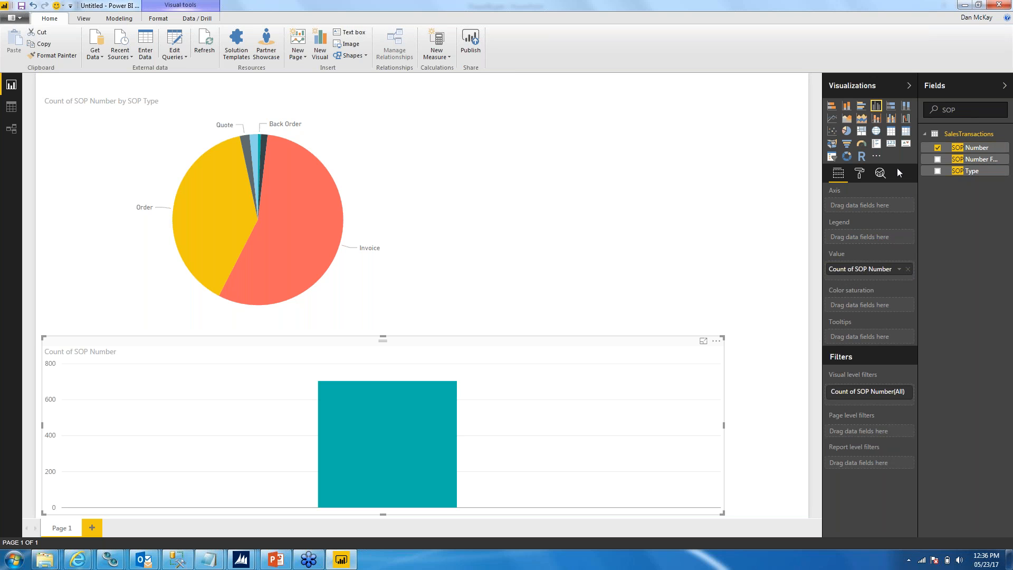
Step: Find the Document Date field, place it on the column chart's axis, and remove Year from its date hierarchy
double_click(948, 109)
text(DOcu)
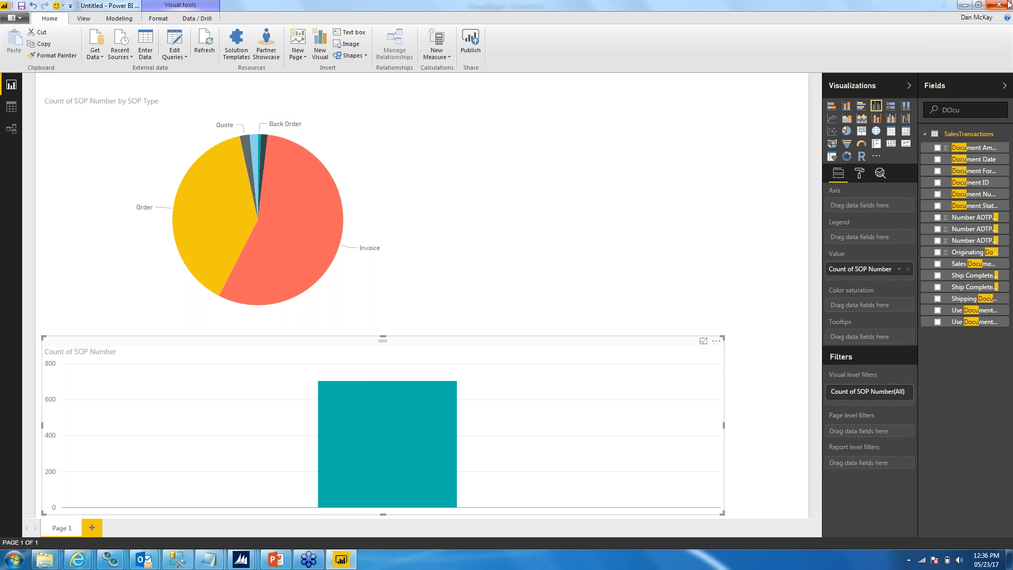
drag(966, 160, 868, 209)
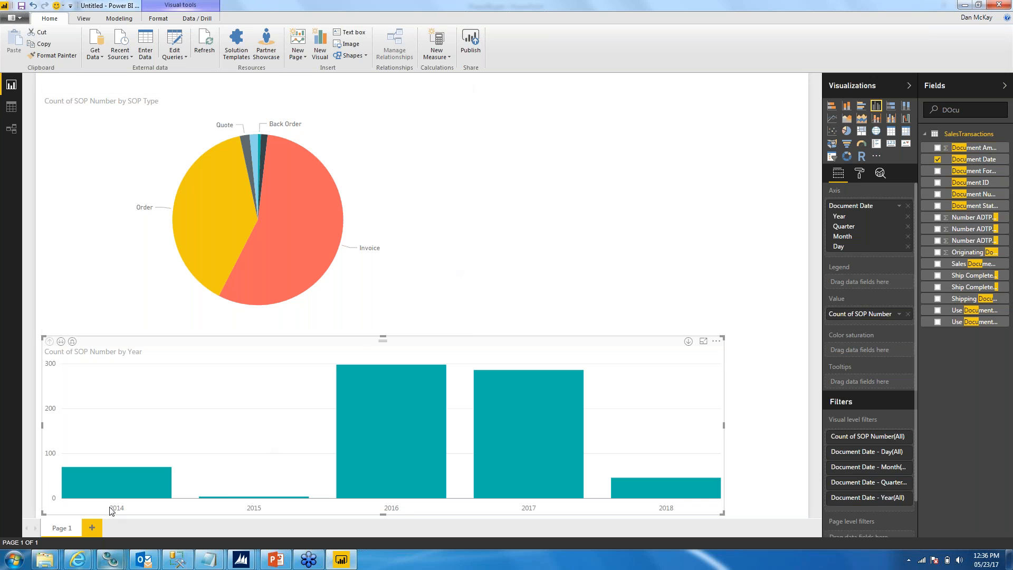
mouse_move(157, 492)
click(908, 216)
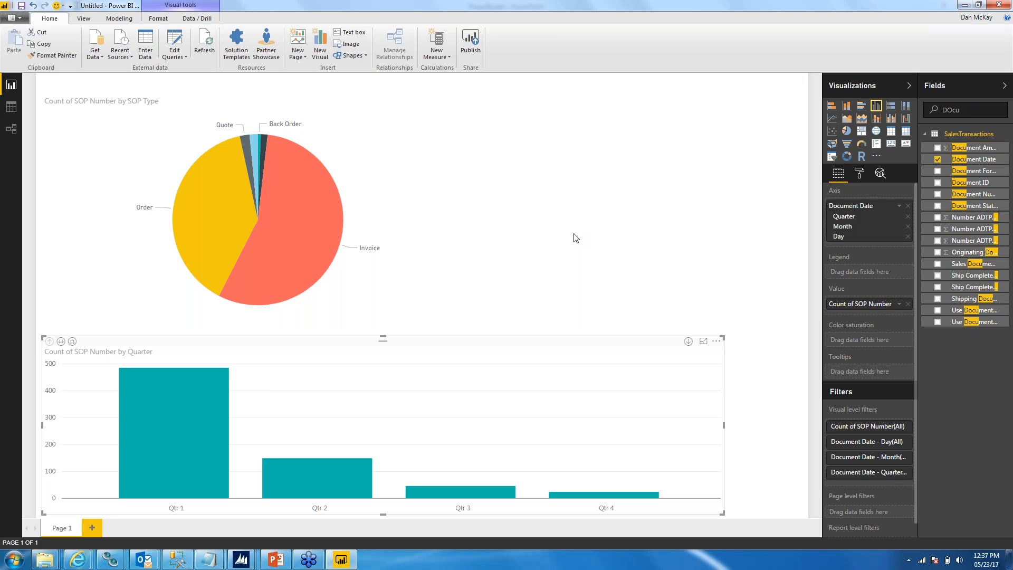
Step: Highlight the Qtr 2 column and examine its share of the Invoice wedge in the pie chart
click(321, 481)
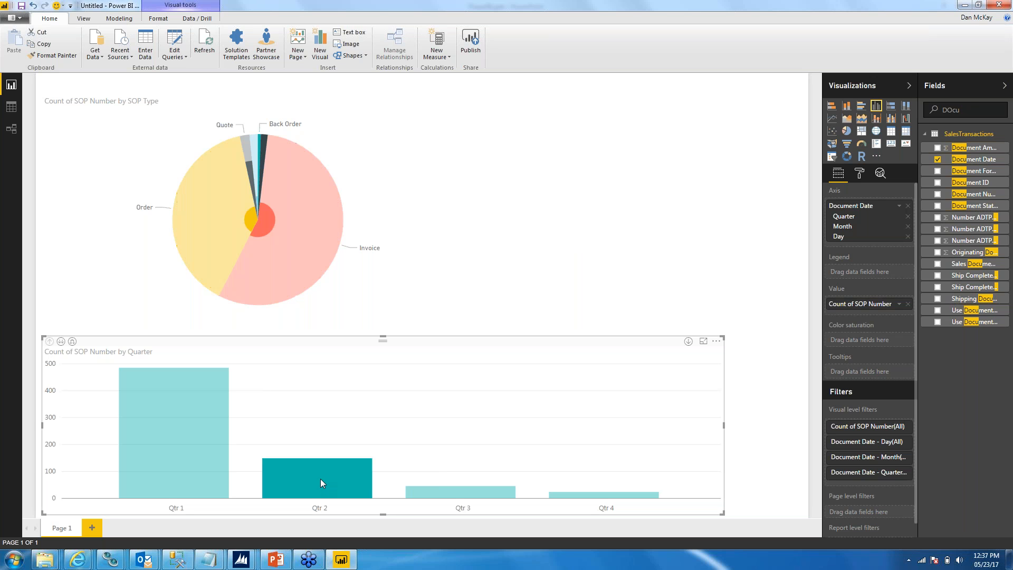
mouse_move(280, 220)
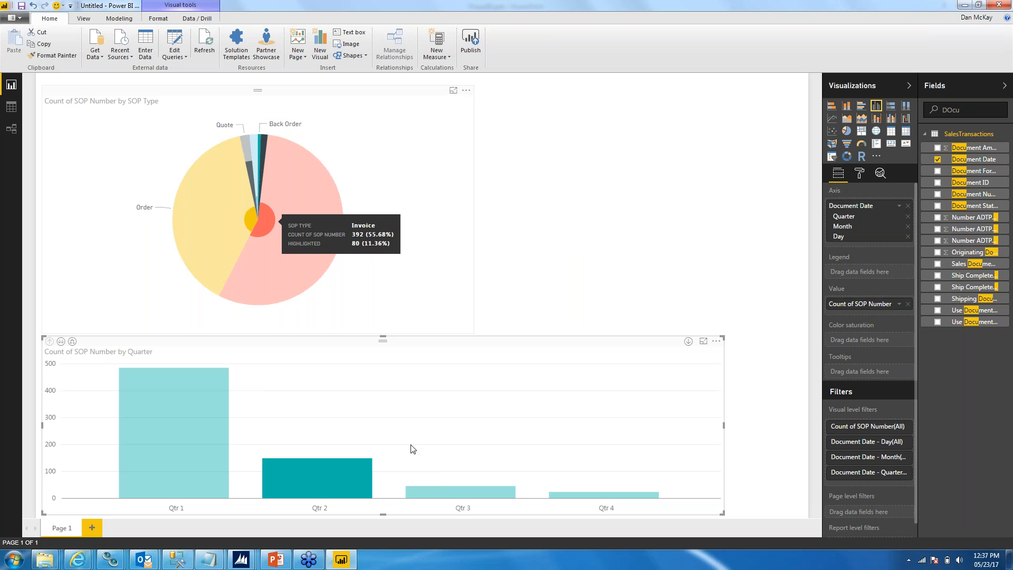
mouse_move(316, 492)
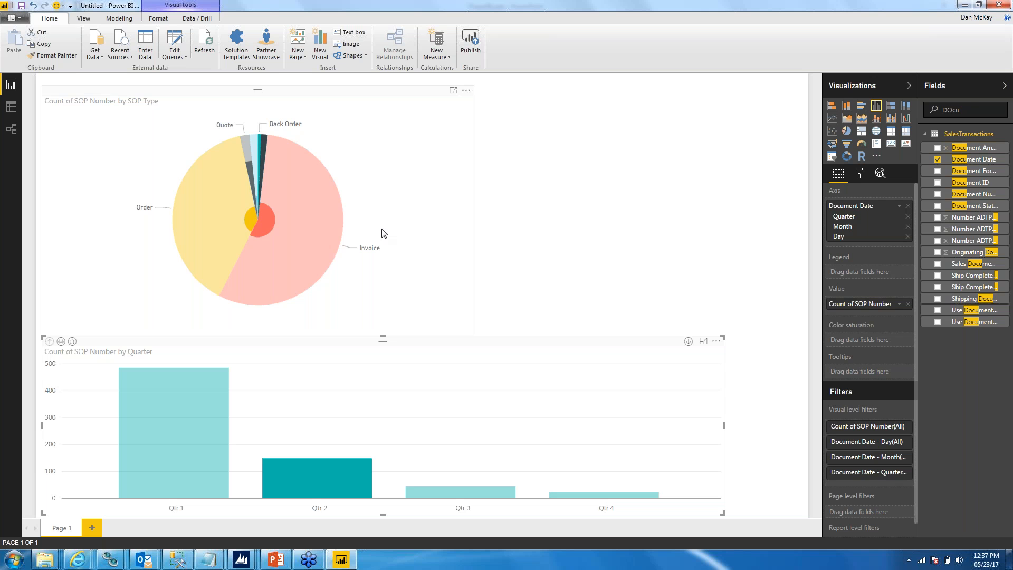
mouse_move(310, 183)
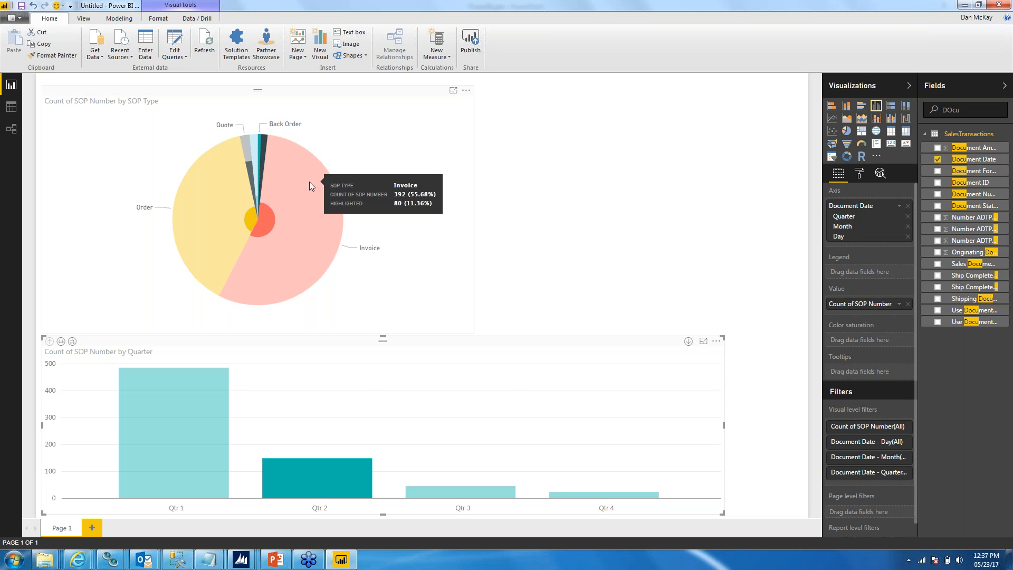
Step: Highlight the Invoice wedge in the pie chart, examine its effect on the quarterly columns, and clear the highlight
click(309, 182)
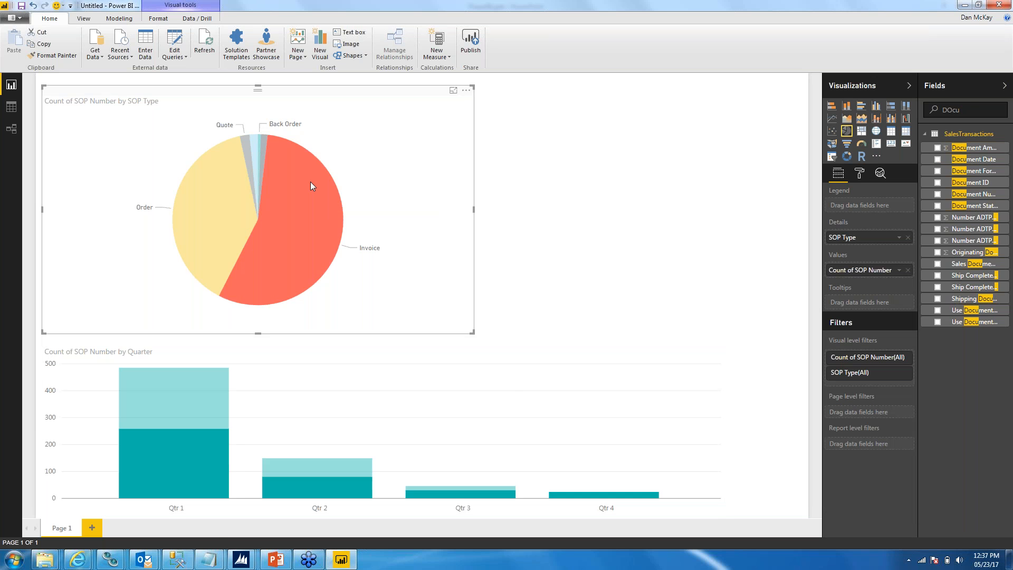
mouse_move(194, 434)
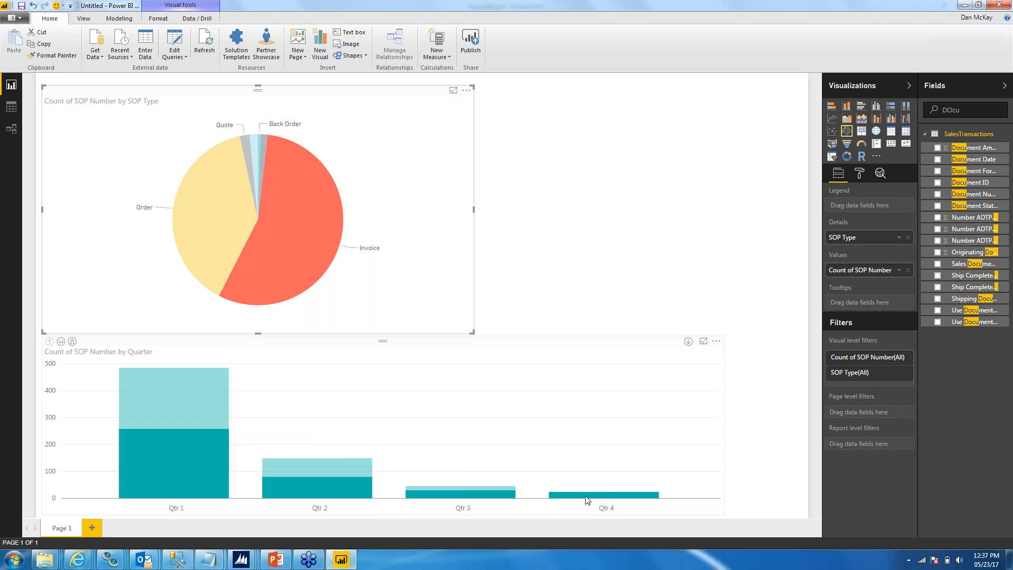
mouse_move(583, 497)
click(289, 248)
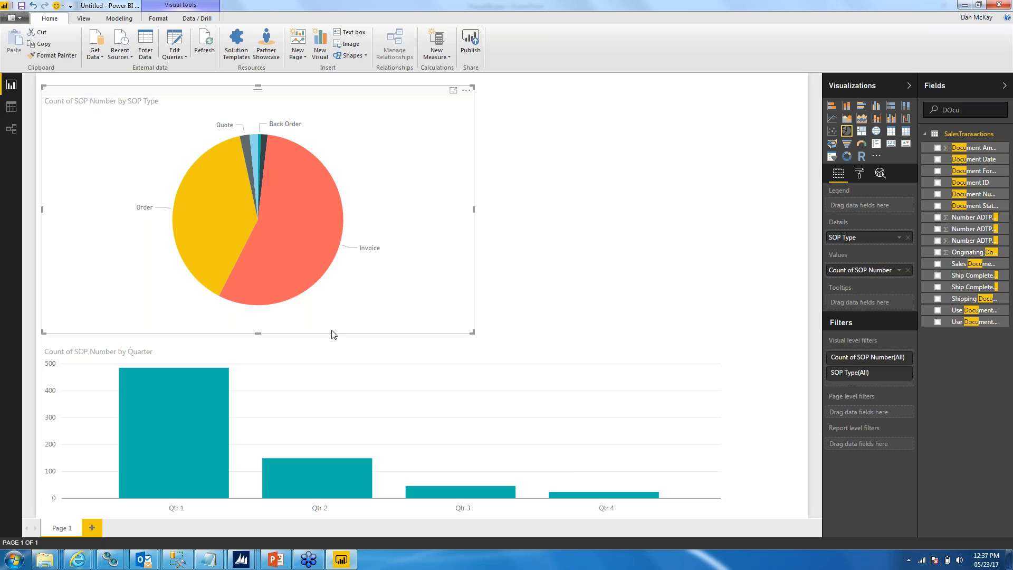
Step: Highlight the Quote wedge and the Qtr 1 column in turn to compare the linked charts, and clear the selection
click(245, 138)
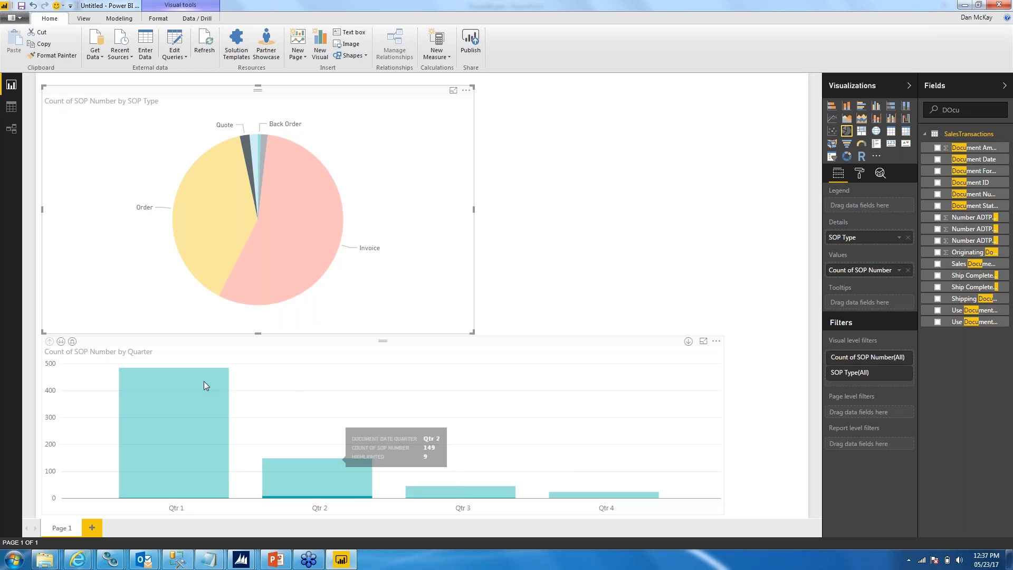
click(211, 426)
click(213, 429)
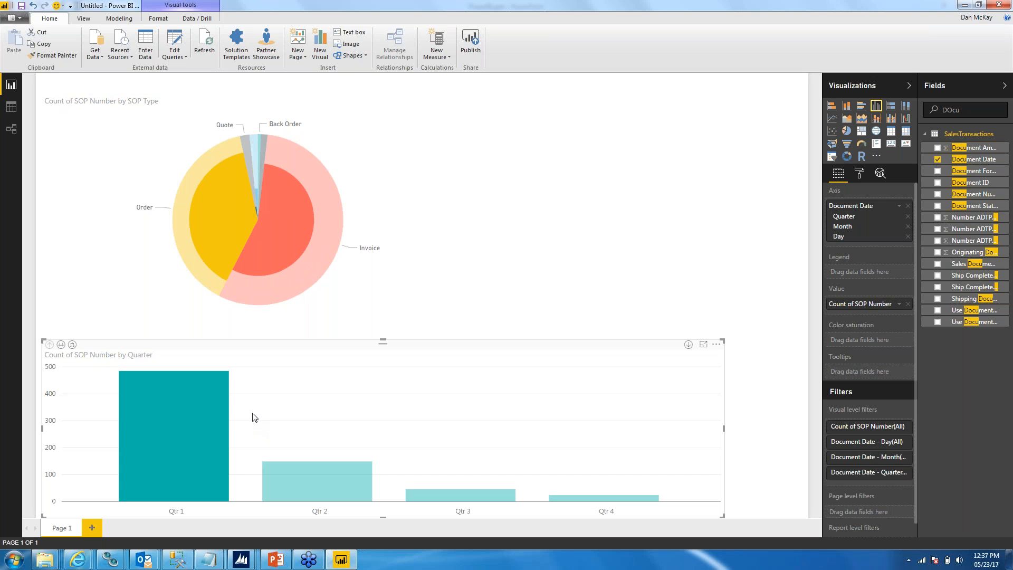
click(205, 444)
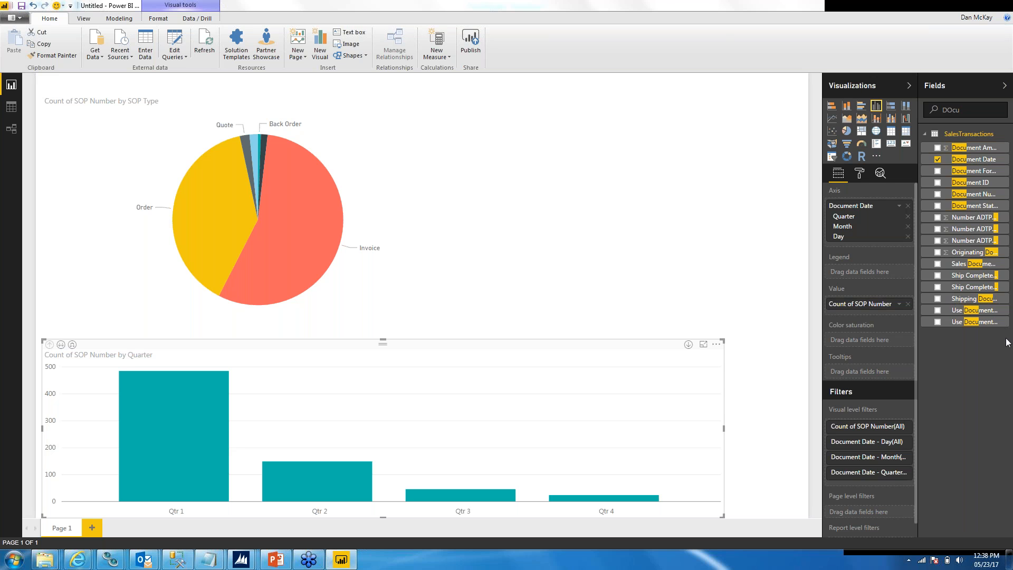
click(579, 1)
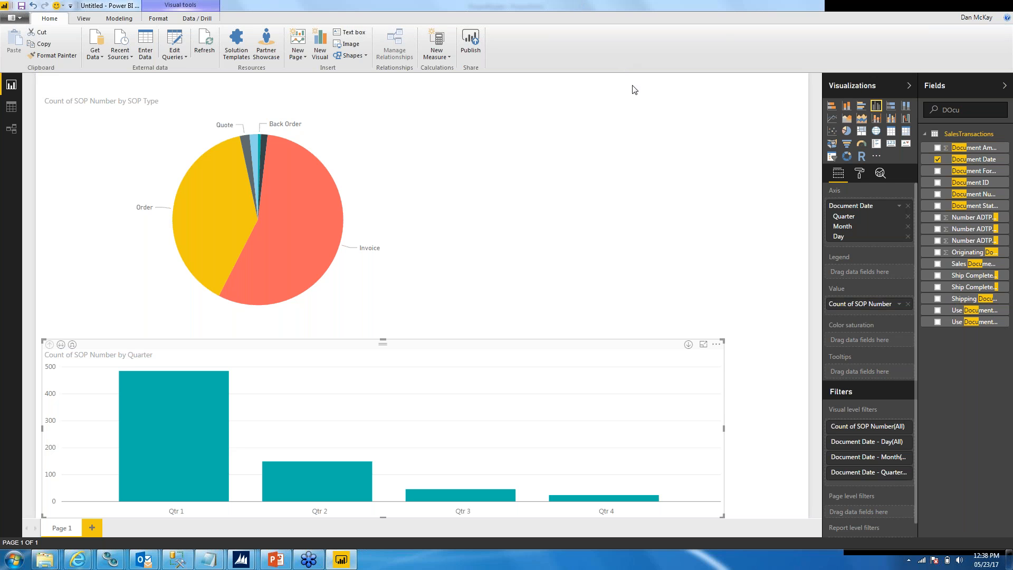
Step: Switch to the PowerPoint presentation and advance through the Publishing slide to the PowerBI Online slide
mouse_move(288, 564)
click(275, 559)
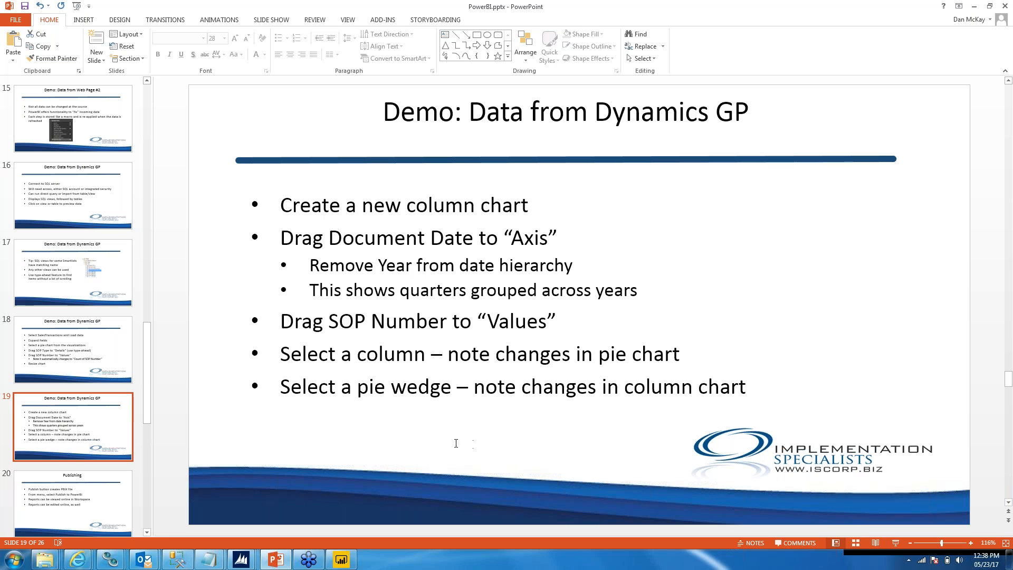
click(855, 19)
key(Page_Down)
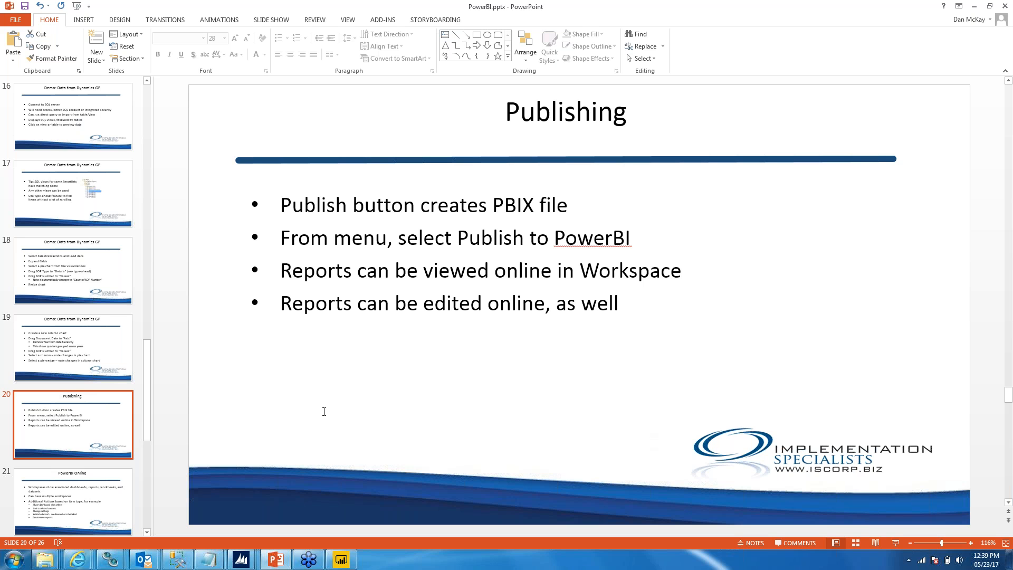
click(110, 494)
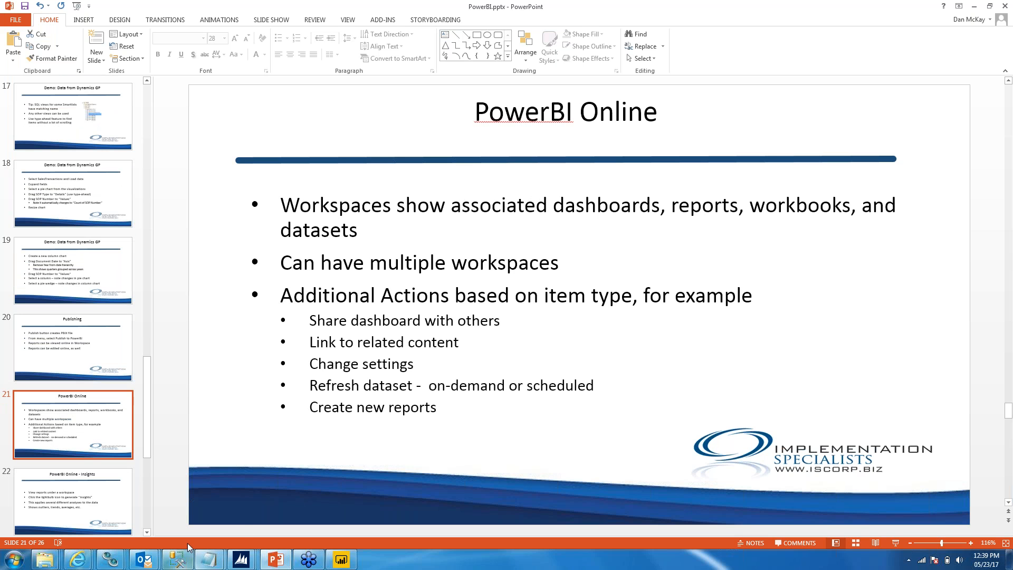
Step: Switch to the Dynamics GP dashboard in Internet Explorer, and highlight the 2016 column and Invoice wedge in turn to compare the linked charts
mouse_move(78, 559)
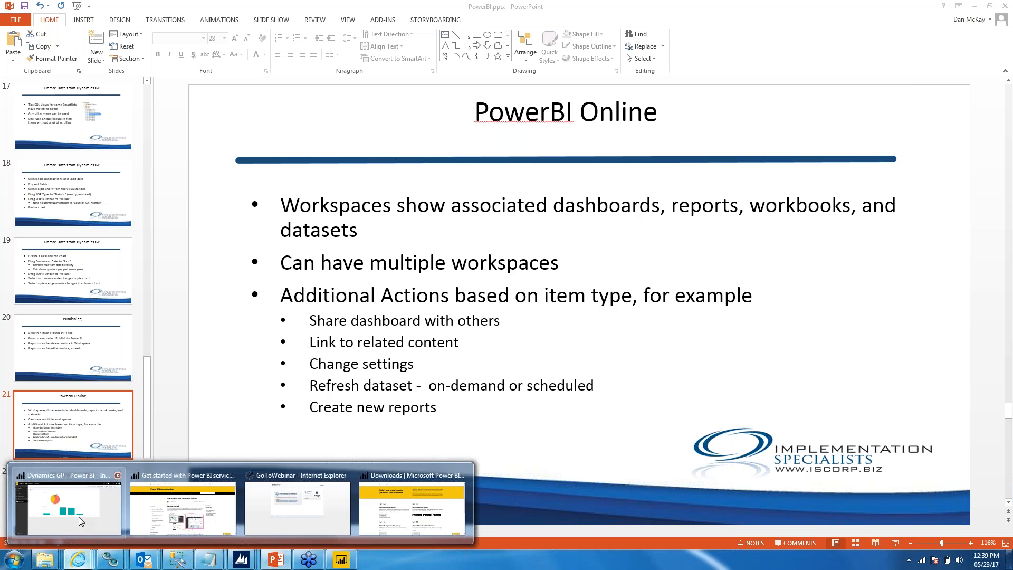
click(78, 515)
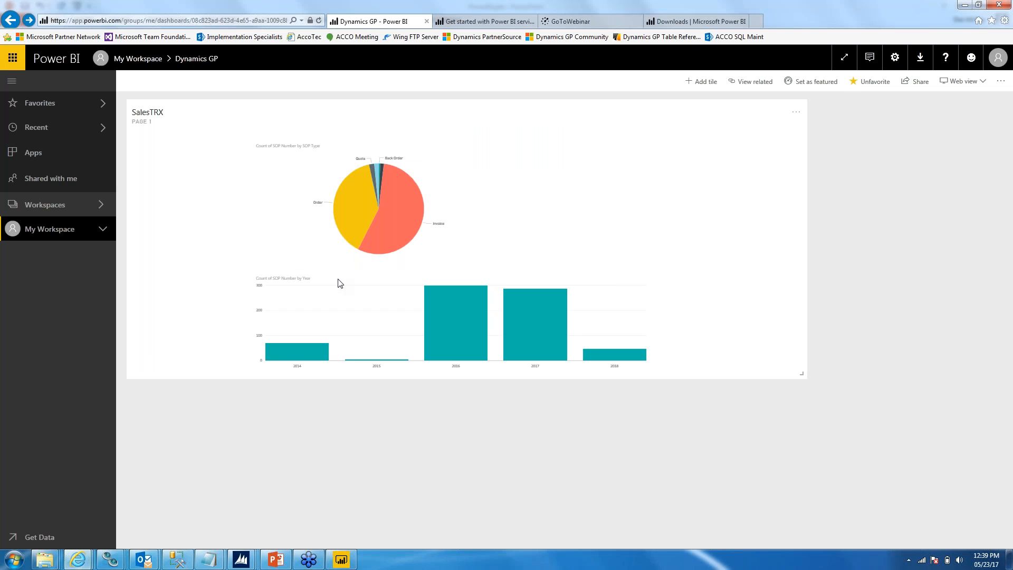
click(451, 320)
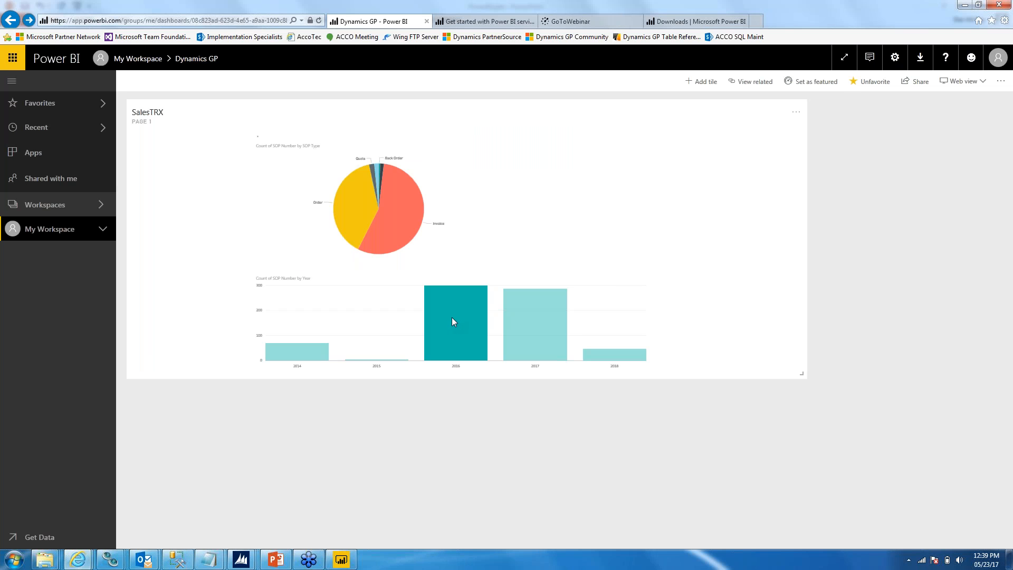
mouse_move(420, 219)
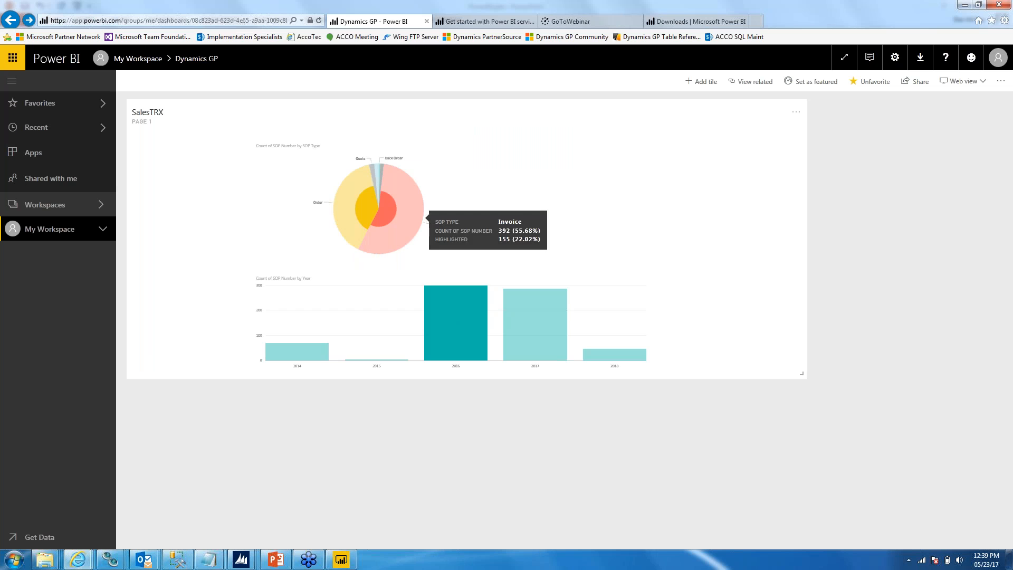
click(400, 191)
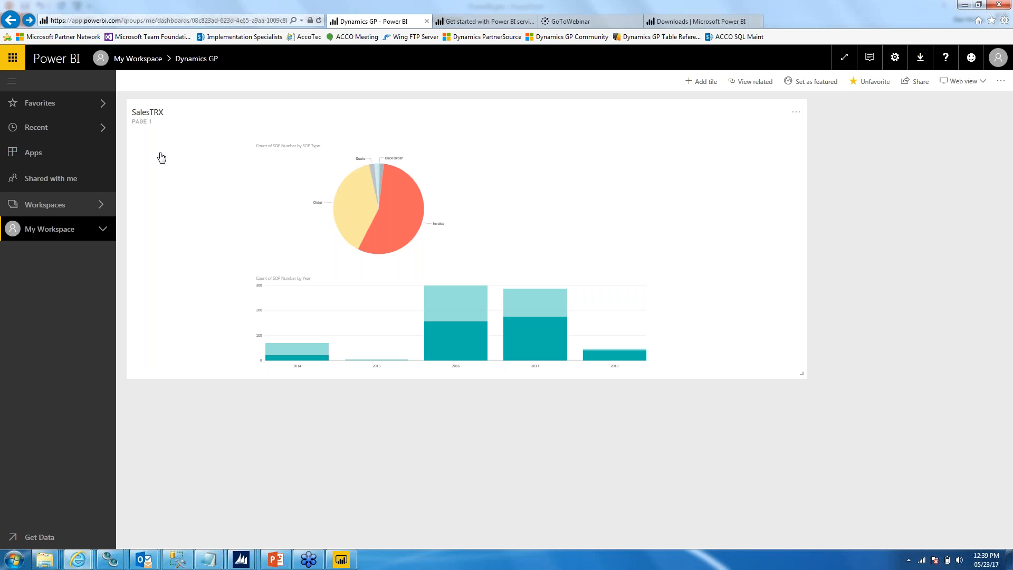
Step: Open My Workspace and review its reports, dashboards, workbooks and datasets
click(37, 210)
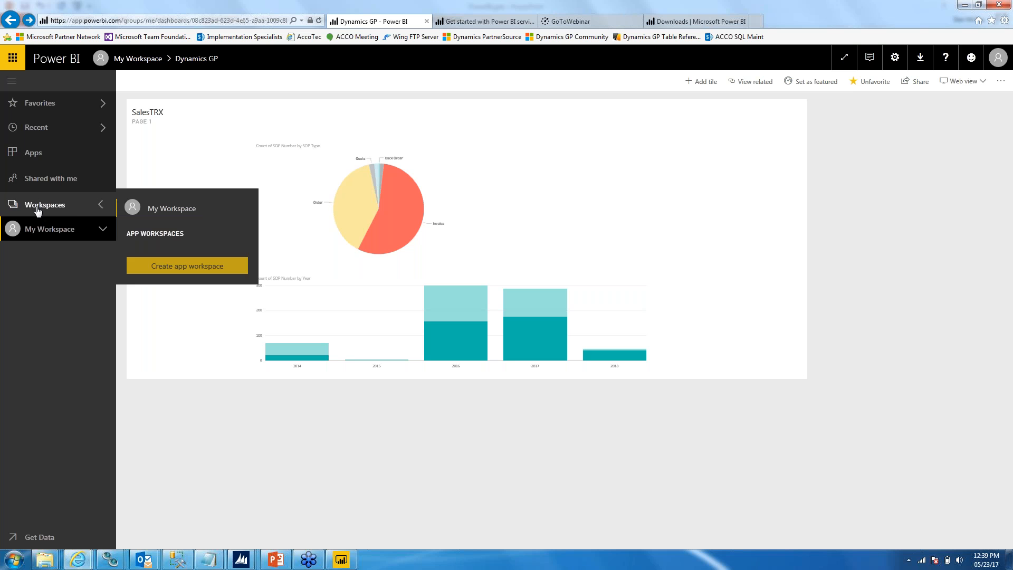
click(151, 209)
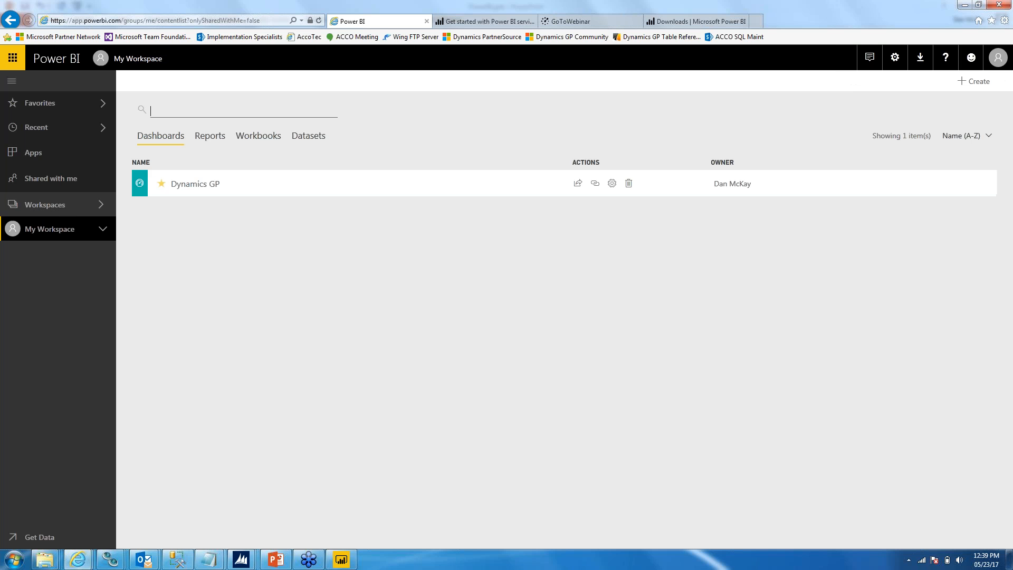
click(222, 138)
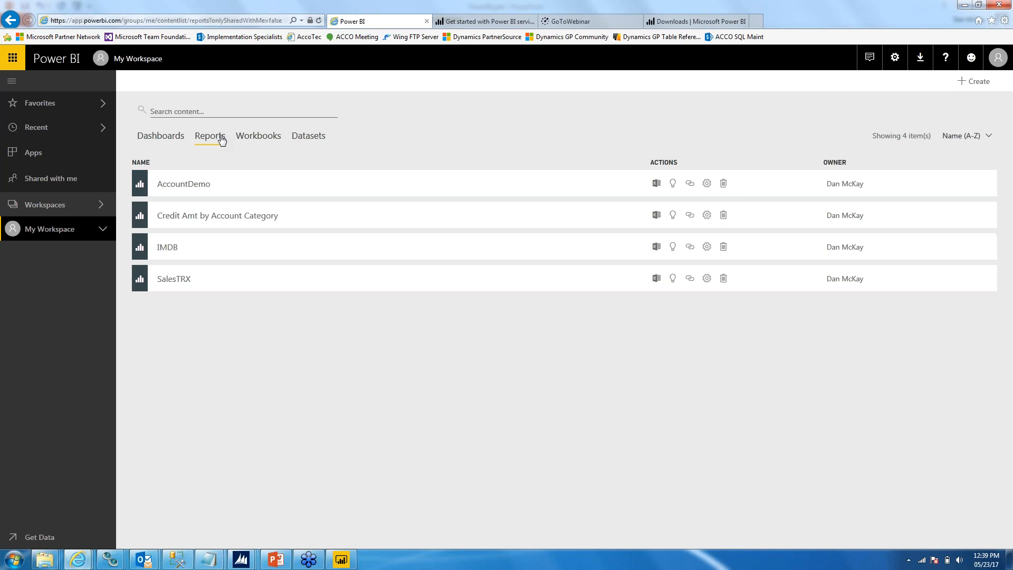
click(169, 138)
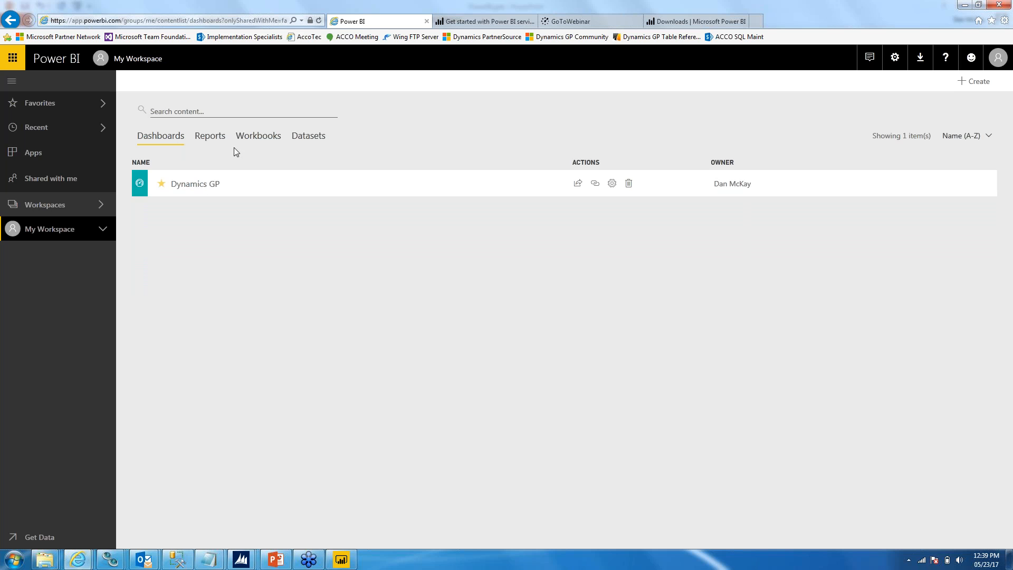
click(254, 140)
click(300, 142)
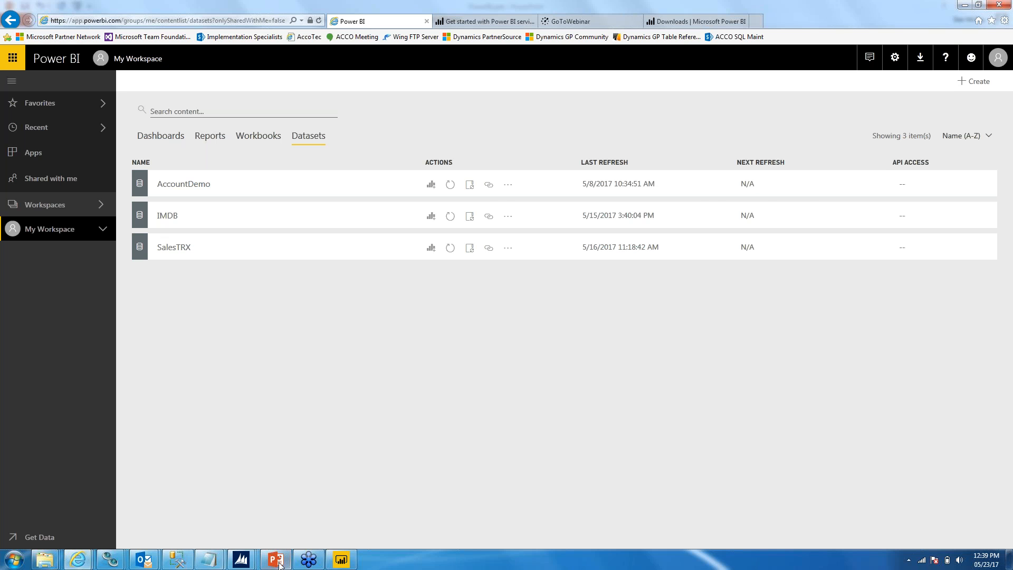
Step: Return to the PowerPoint presentation and advance to the PowerBI Online - Insights slide
mouse_move(277, 563)
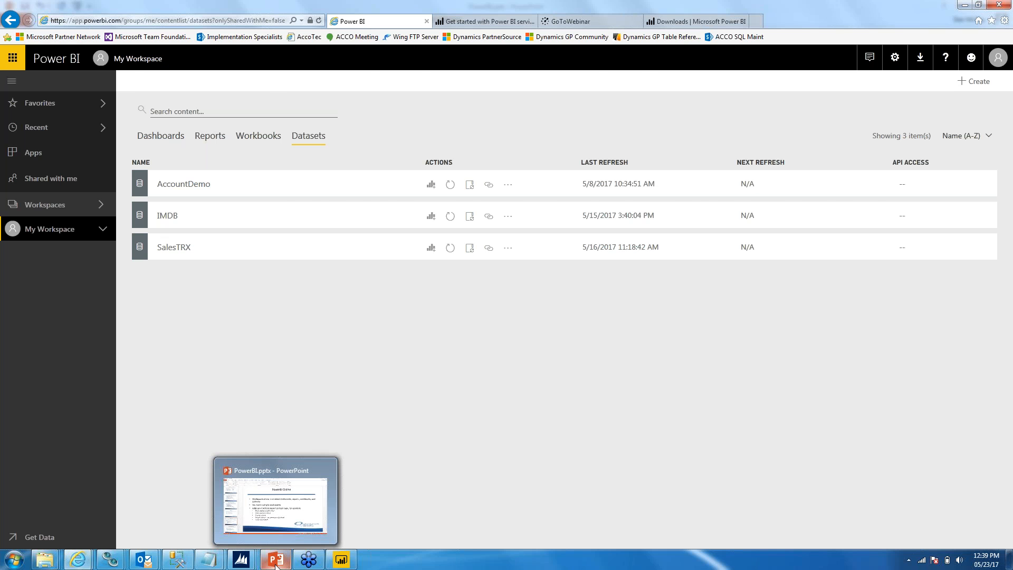
click(276, 561)
key(Down)
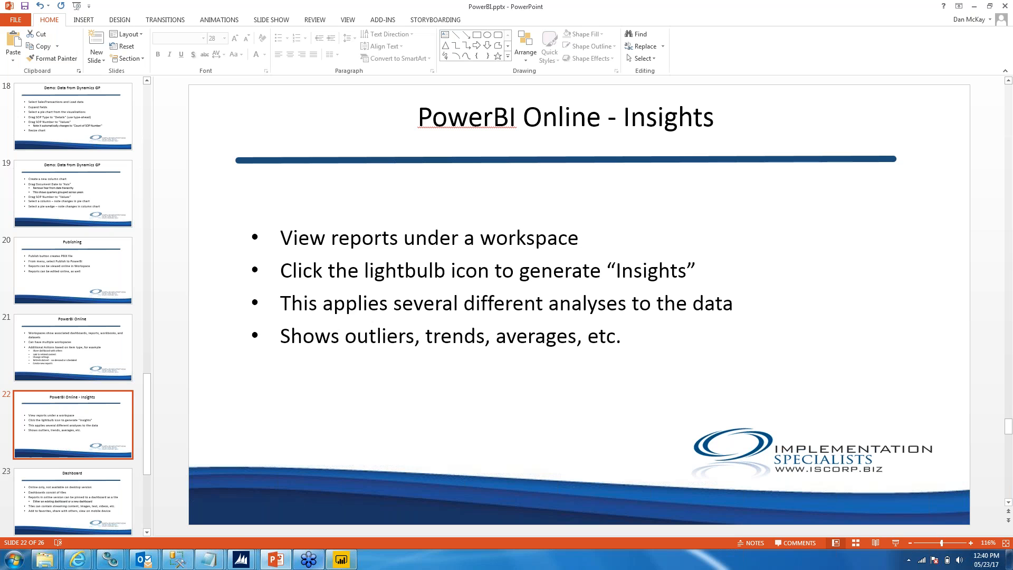
Step: Switch to Power BI in Internet Explorer, view the SalesTRX report from the workspace's reports, and return to the report list
mouse_move(78, 559)
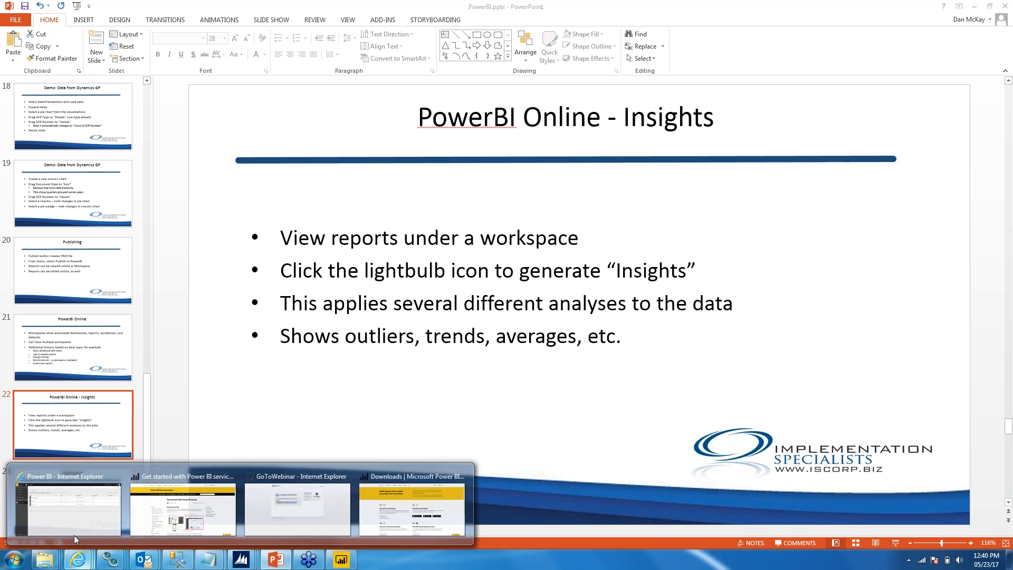
click(68, 521)
click(207, 138)
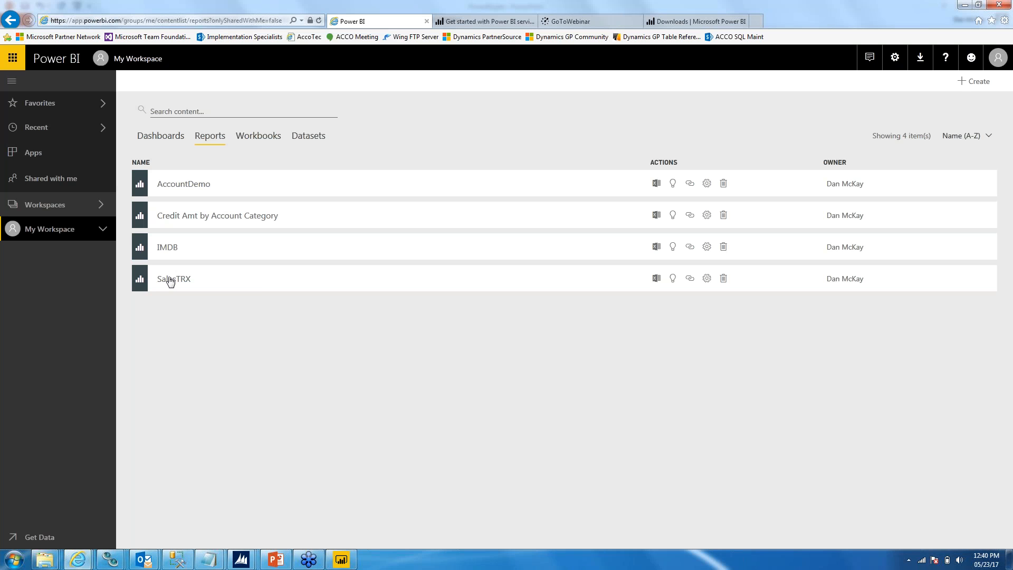
click(188, 280)
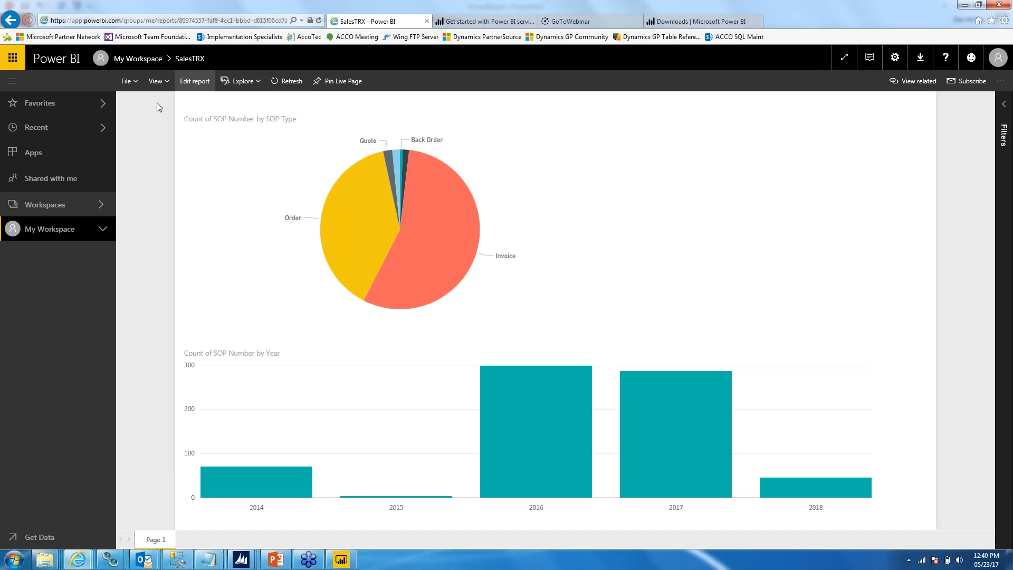
click(10, 20)
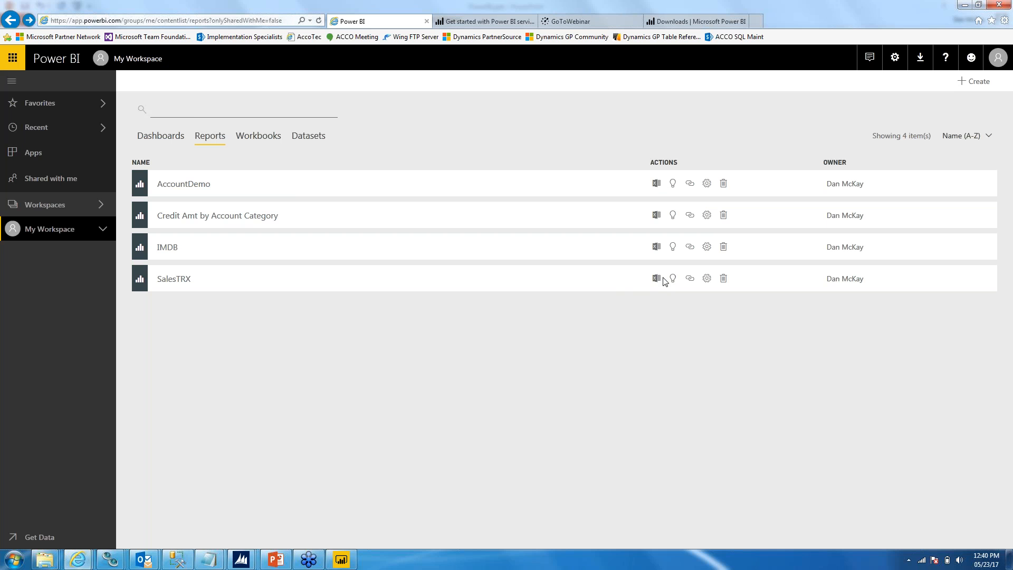
Step: Start generating insights for the SalesTRX report, dismiss the notification, and start generating insights for the AccountDemo report
click(673, 278)
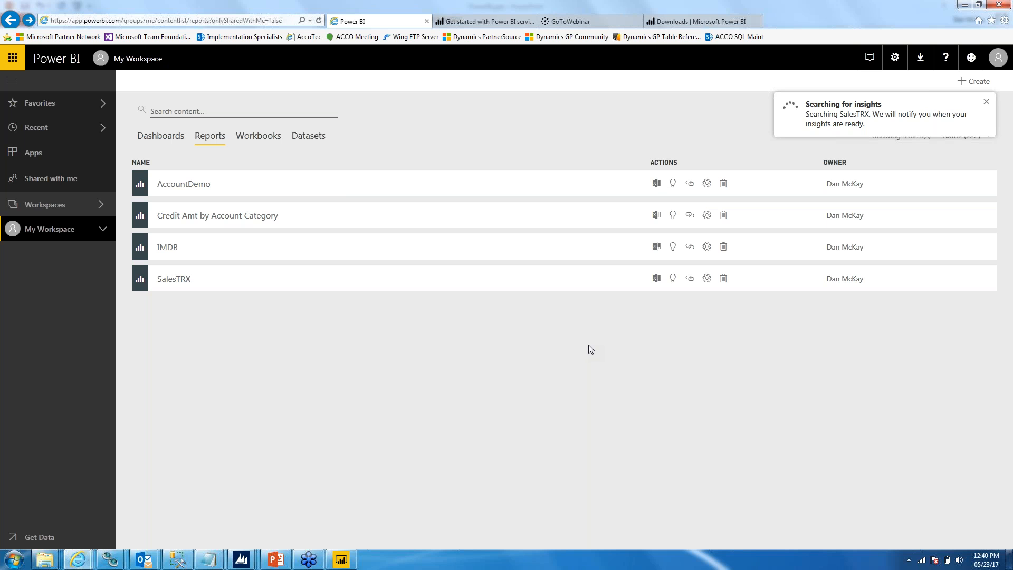
click(986, 102)
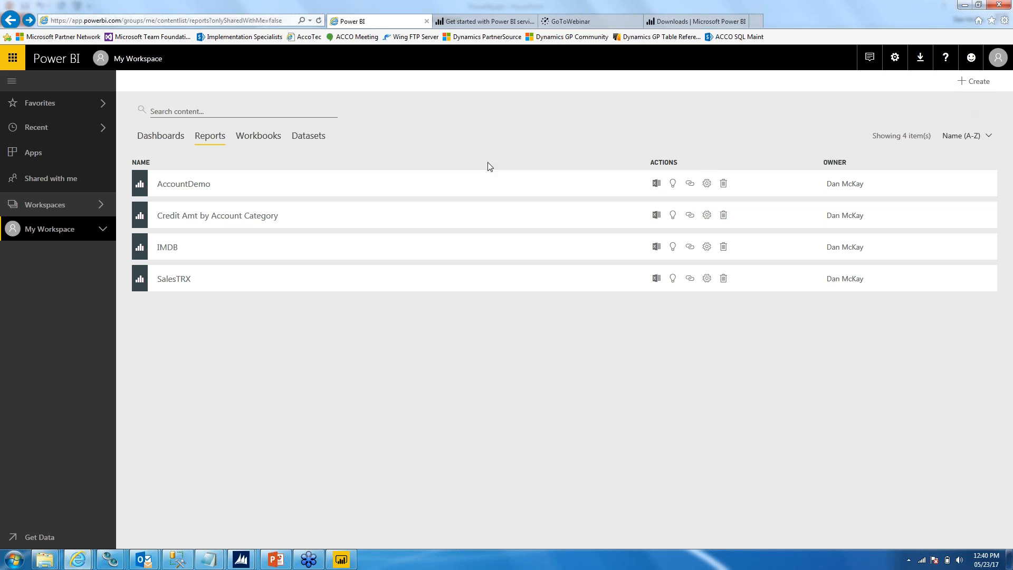
click(672, 183)
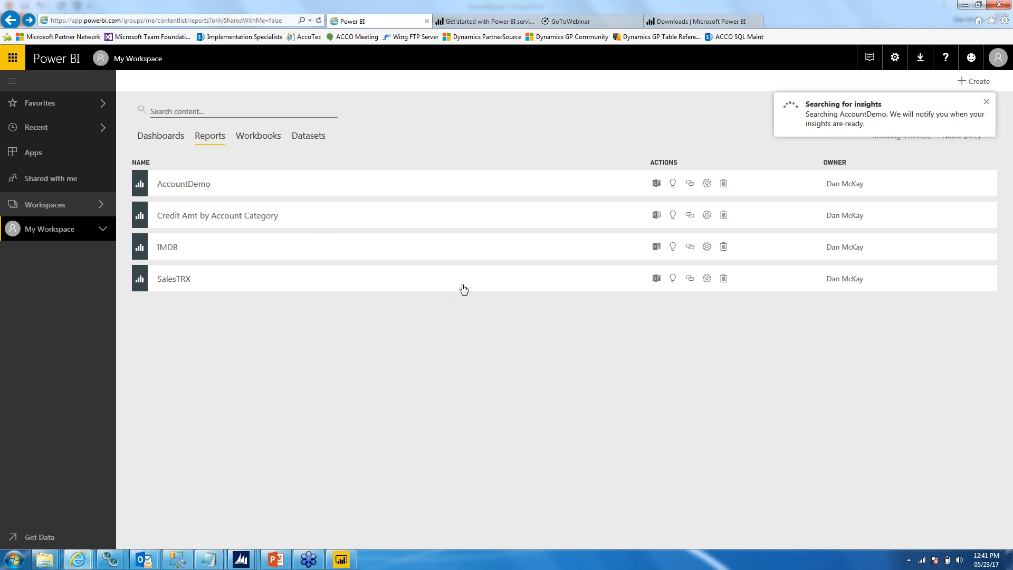
Step: Switch back to the PowerPoint presentation and show the Dashboard slide
click(281, 558)
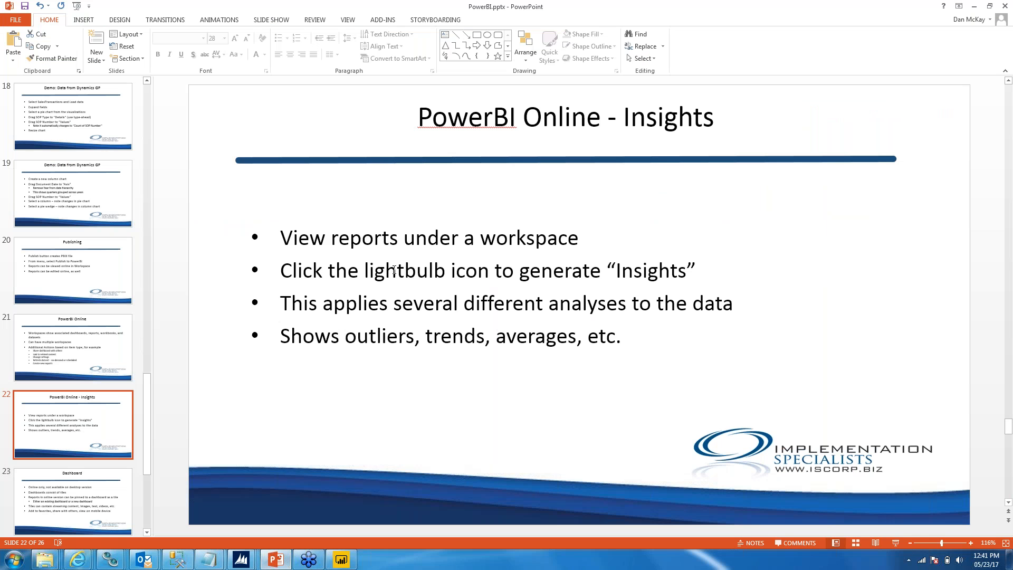
click(59, 509)
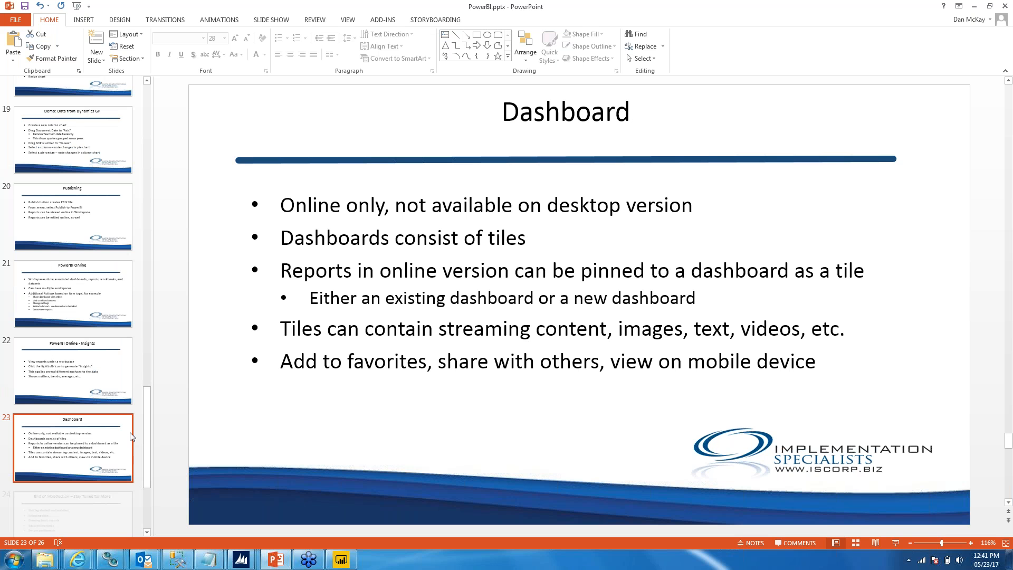
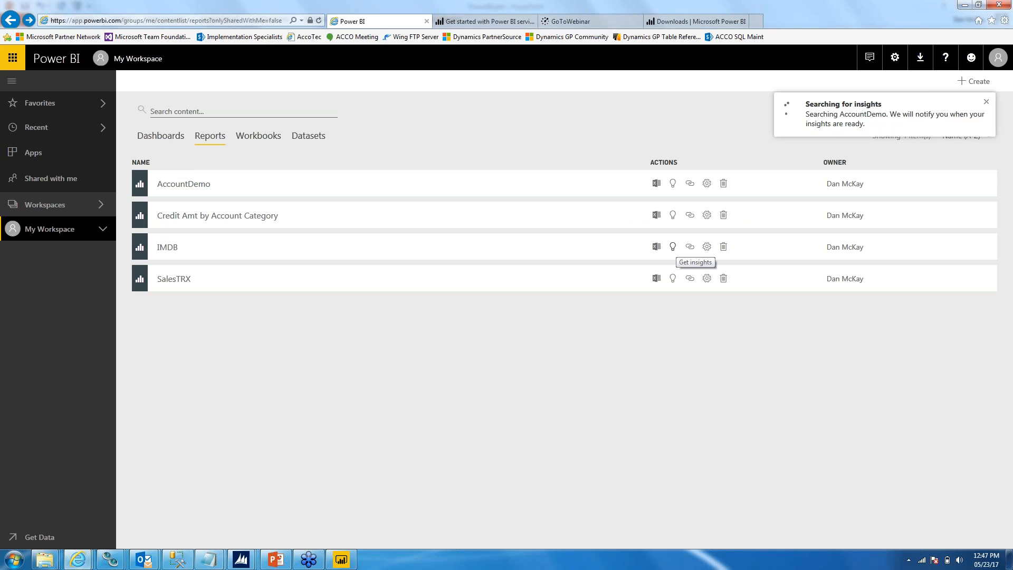
Step: Start generating insights for the IMDB report
click(673, 248)
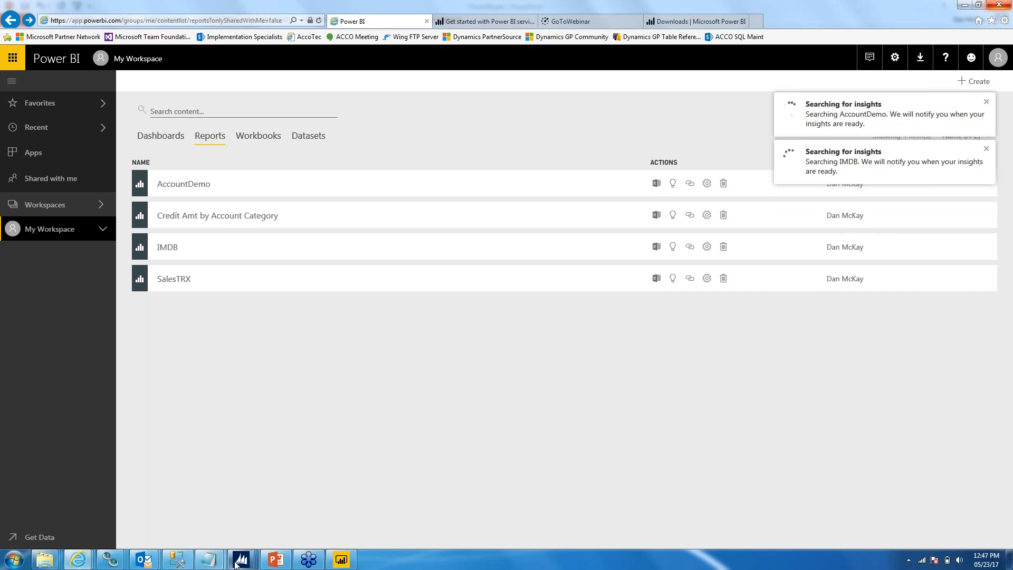
mouse_move(306, 562)
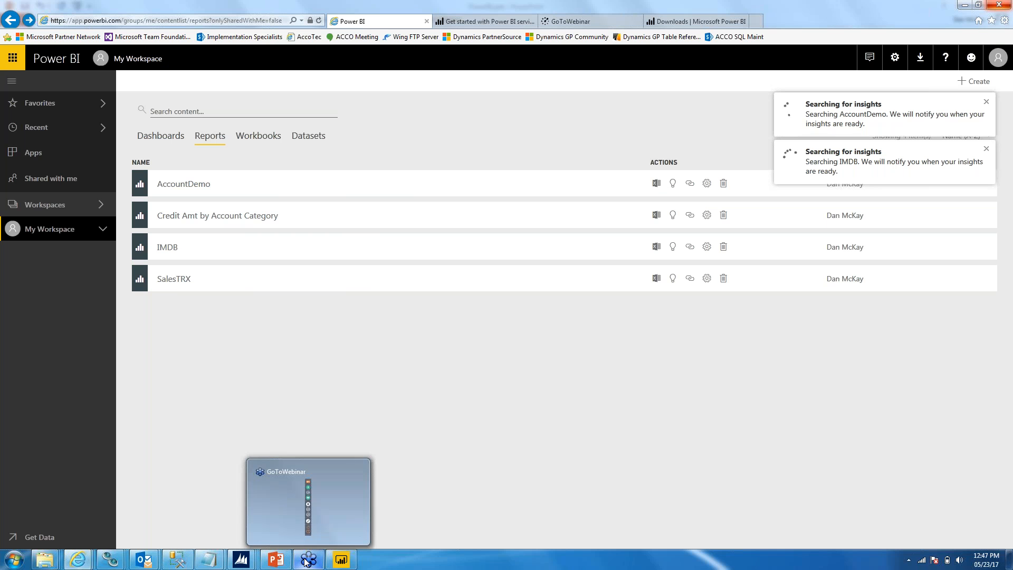
click(1006, 26)
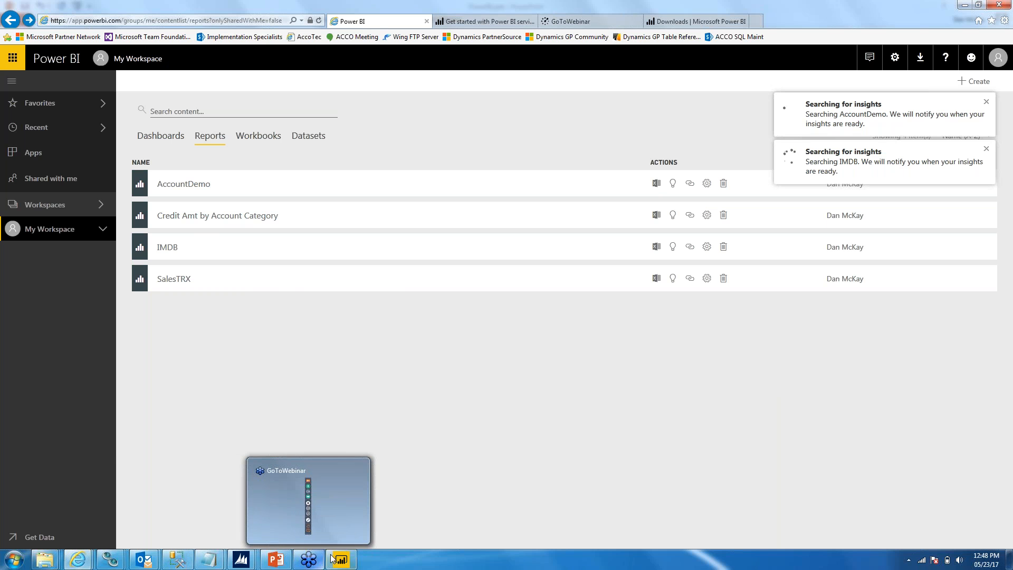
Step: Switch to the PowerPoint presentation and go over the End of Introduction slide's bullets, highlighting "Selecting data" and "Creating basic reports"
click(286, 560)
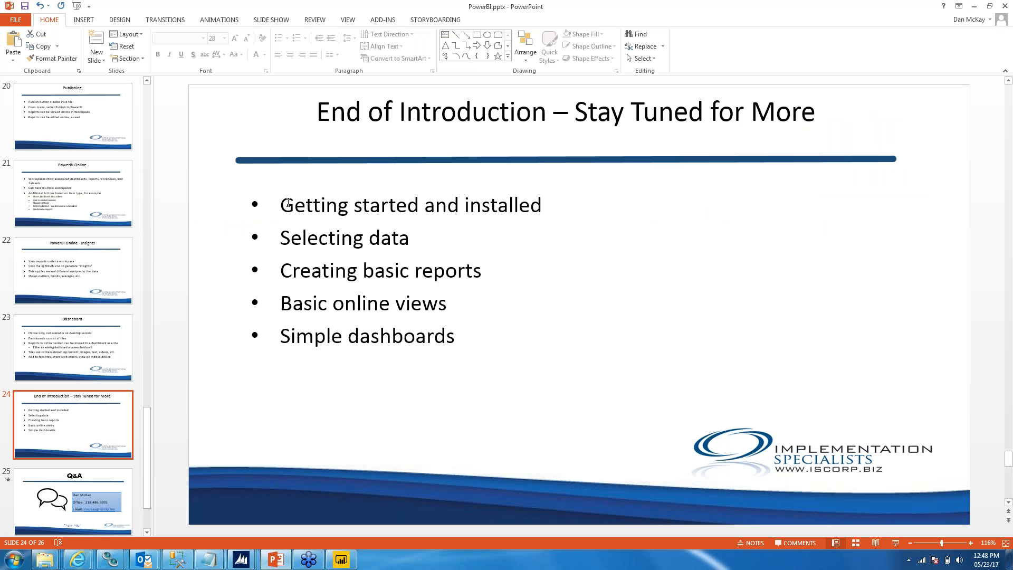
drag(418, 242, 299, 240)
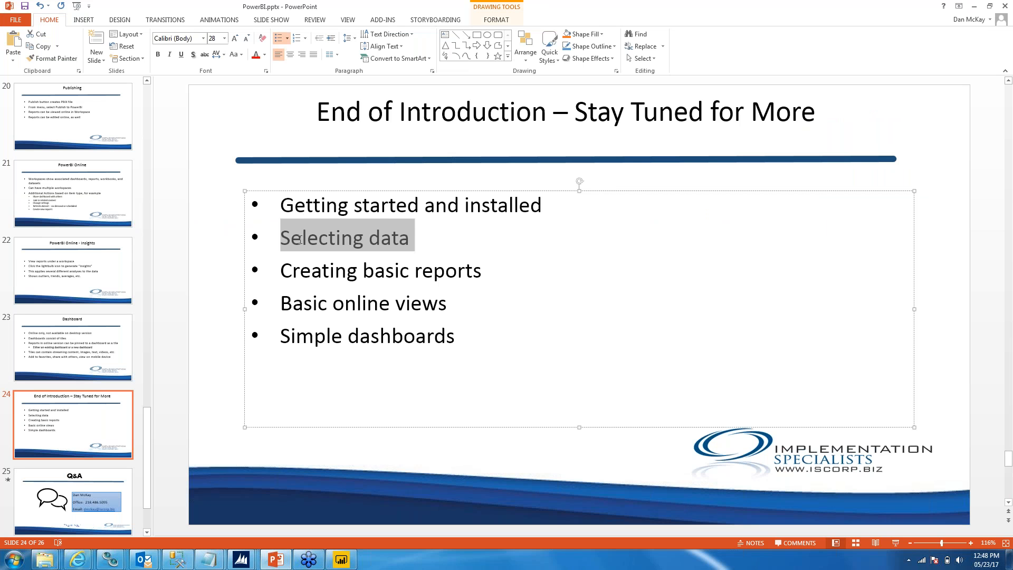
click(507, 258)
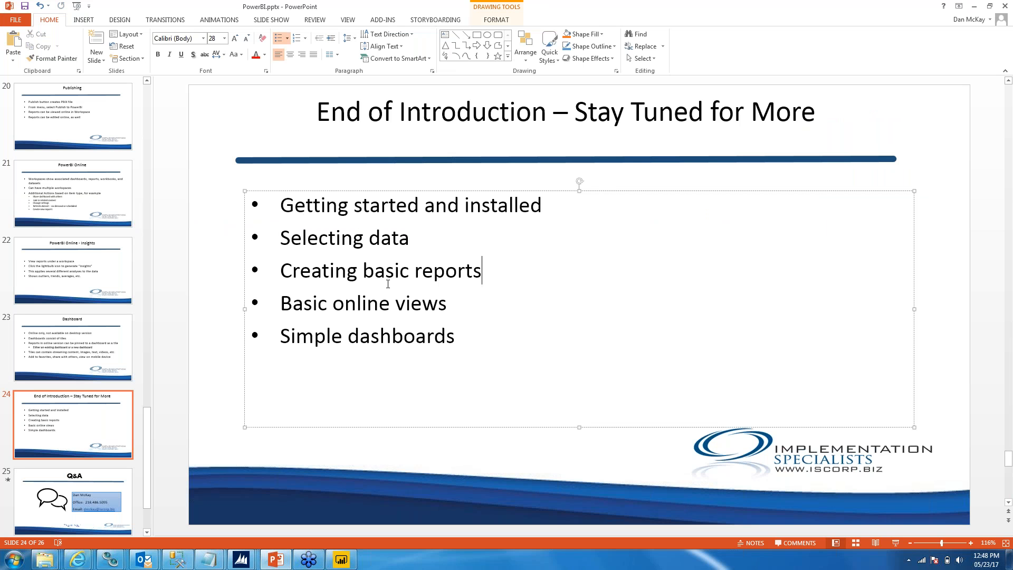
key(Home)
key(shift+Right)
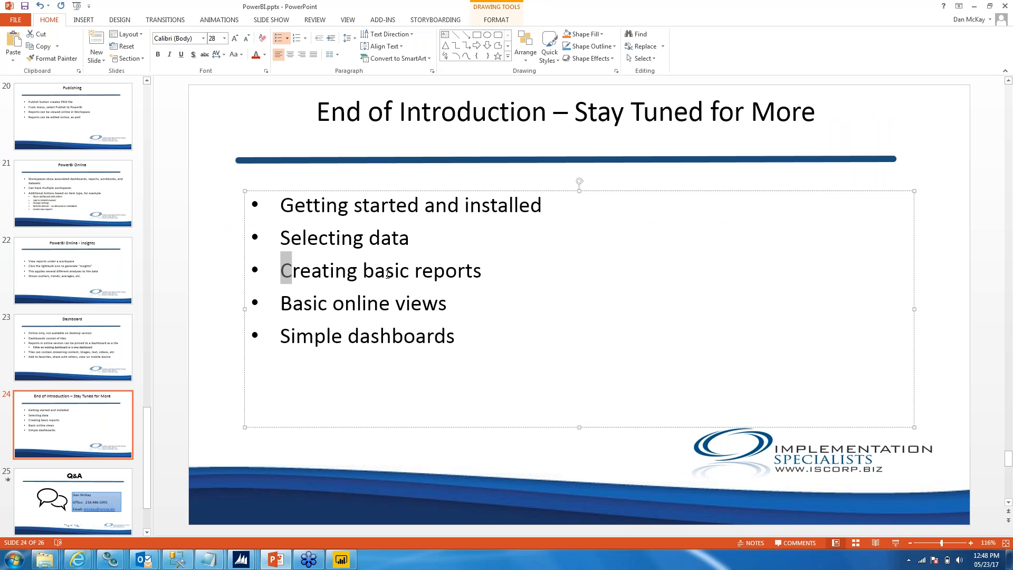
key(ctrl+shift+Right)
key(ctrl+shift+Right)
key(ctrl+shift+Right)
click(466, 303)
click(504, 334)
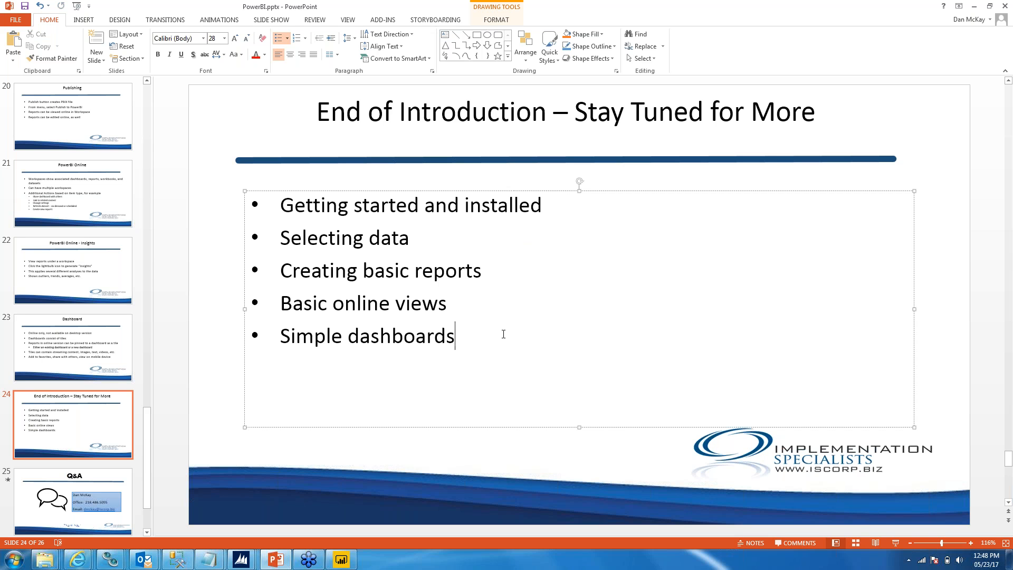
Step: Show the Q&A slide, and switch back to the Power BI report list in Internet Explorer
click(29, 508)
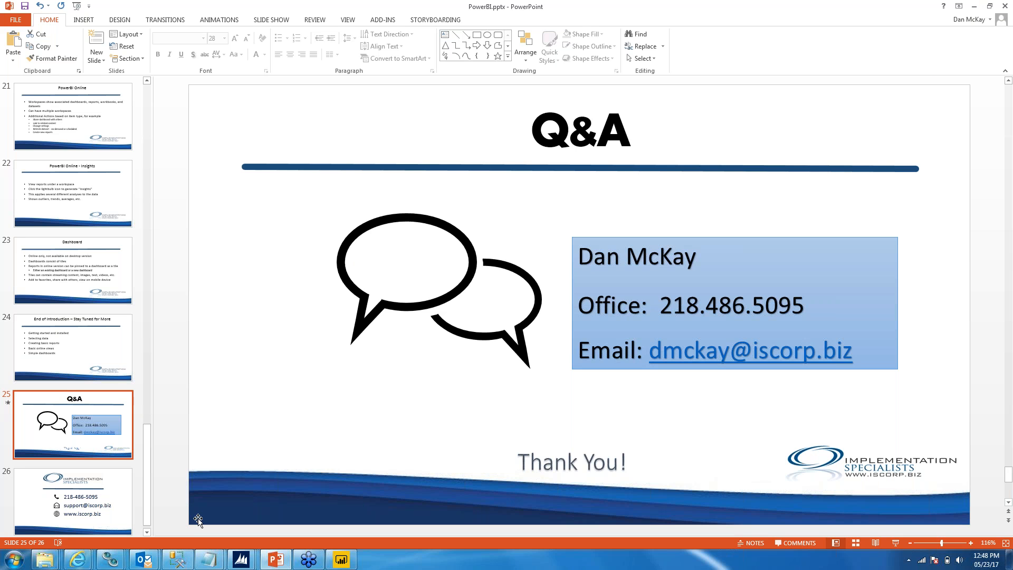
mouse_move(80, 553)
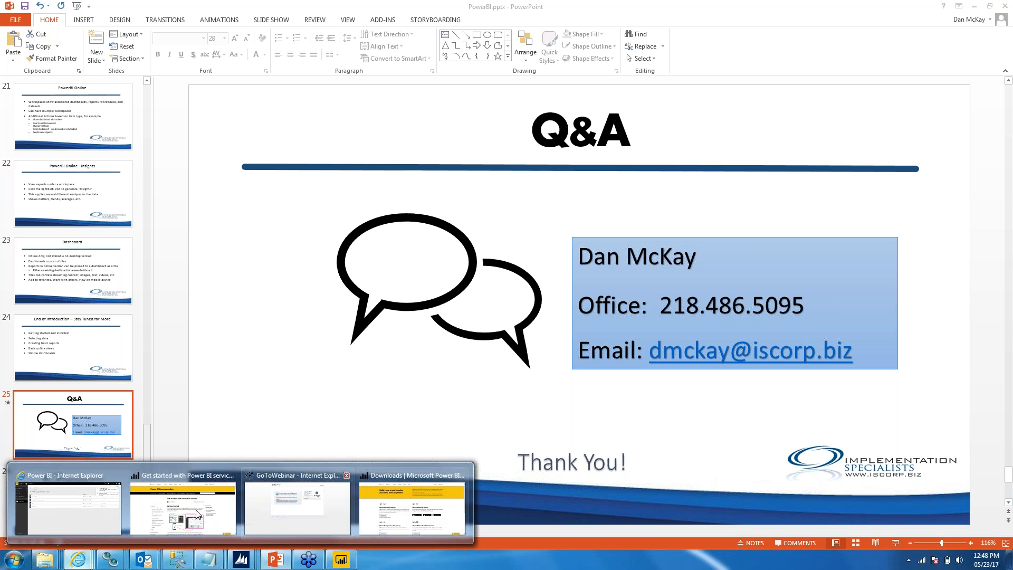
click(79, 509)
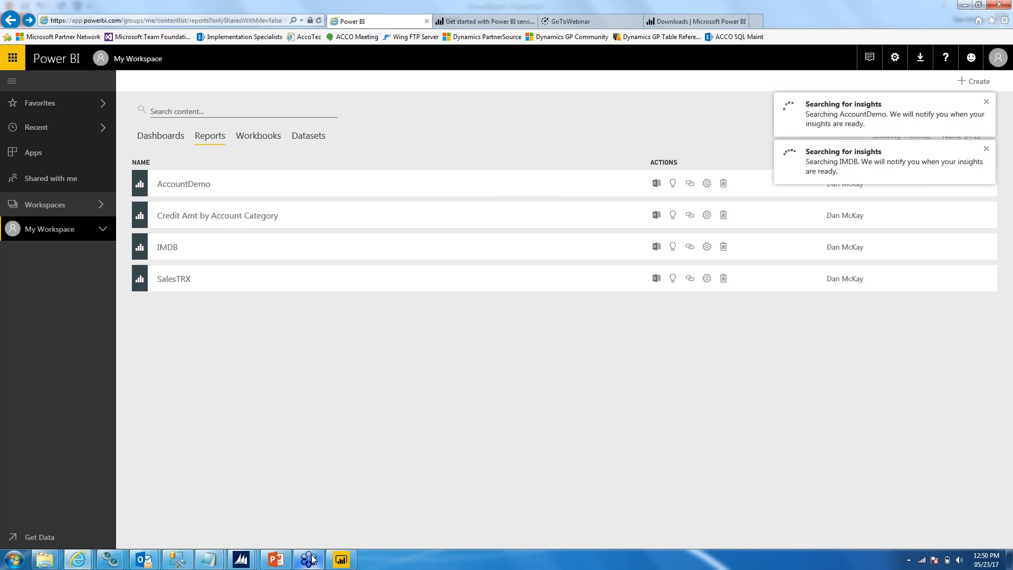
mouse_move(311, 560)
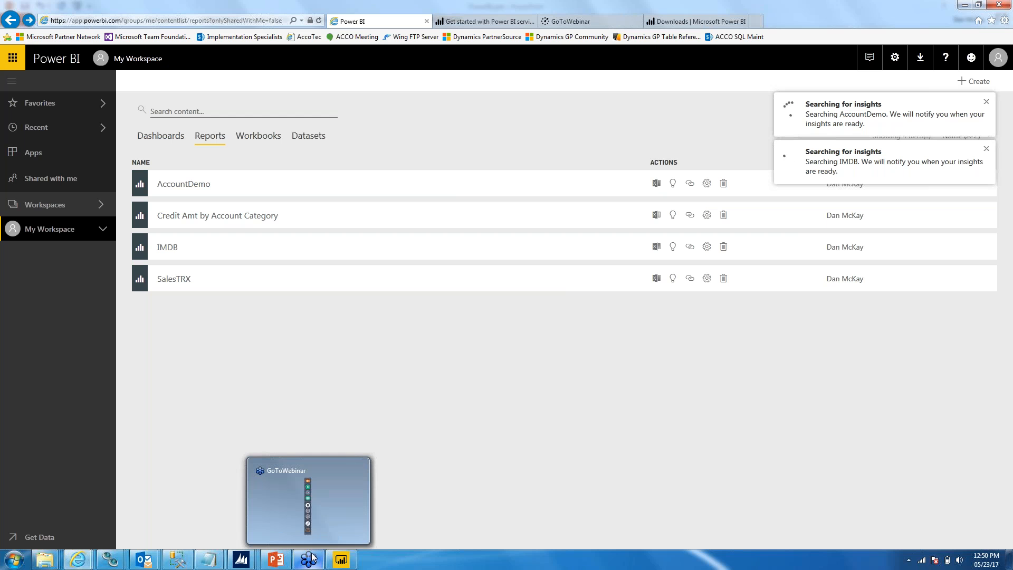
click(312, 557)
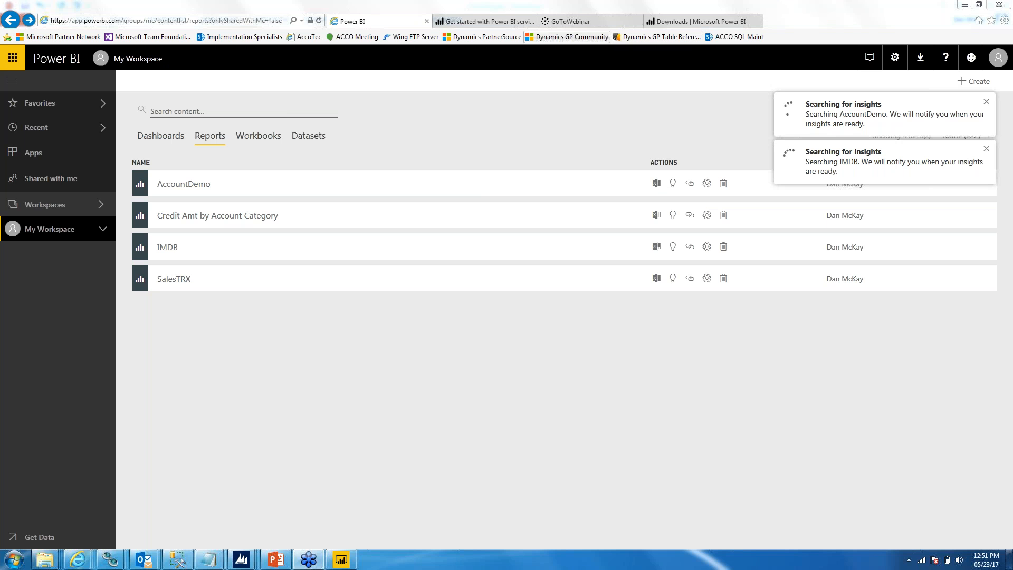
Step: Search the Power BI documentation for "insights" and open the "Quick Insights with Power BI" article
click(501, 23)
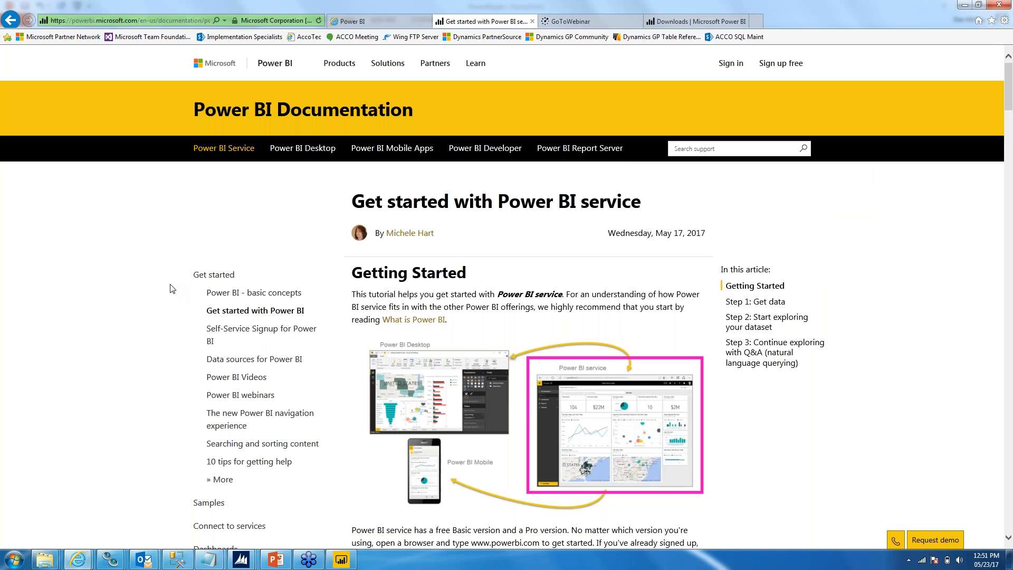
scroll(171, 292, down, 2)
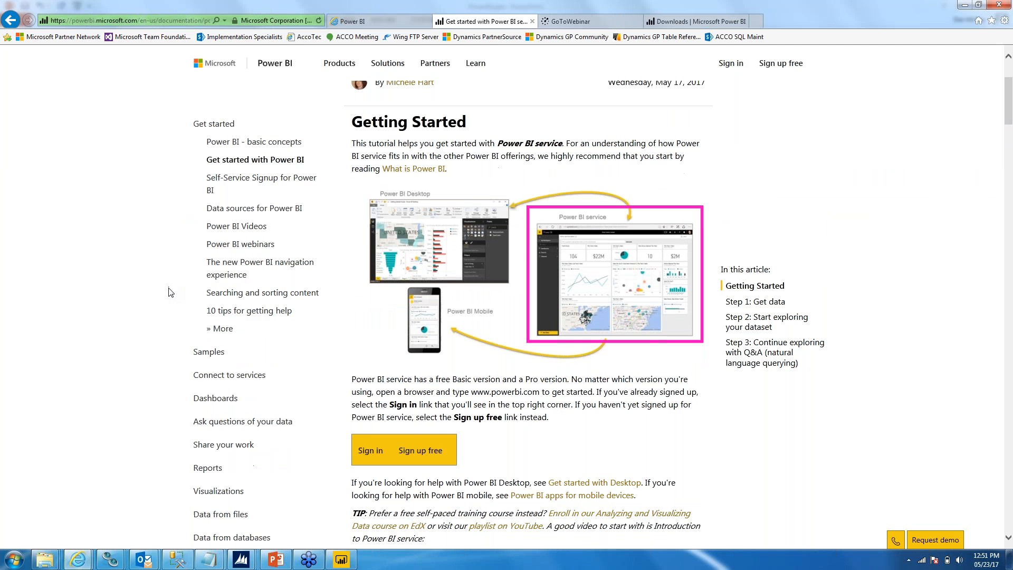
scroll(185, 293, up, 2)
click(685, 151)
text(insights)
key(Return)
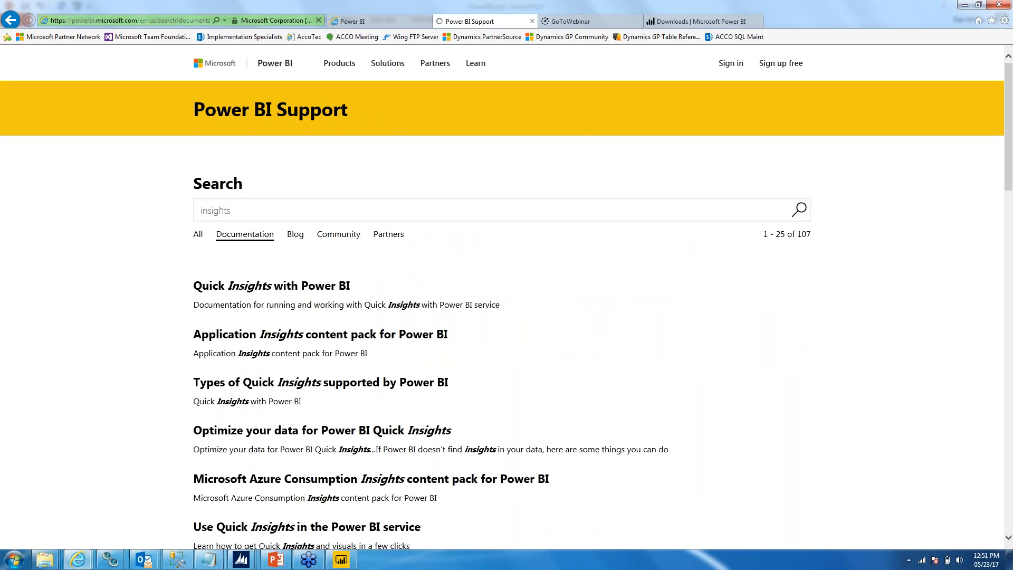
click(240, 285)
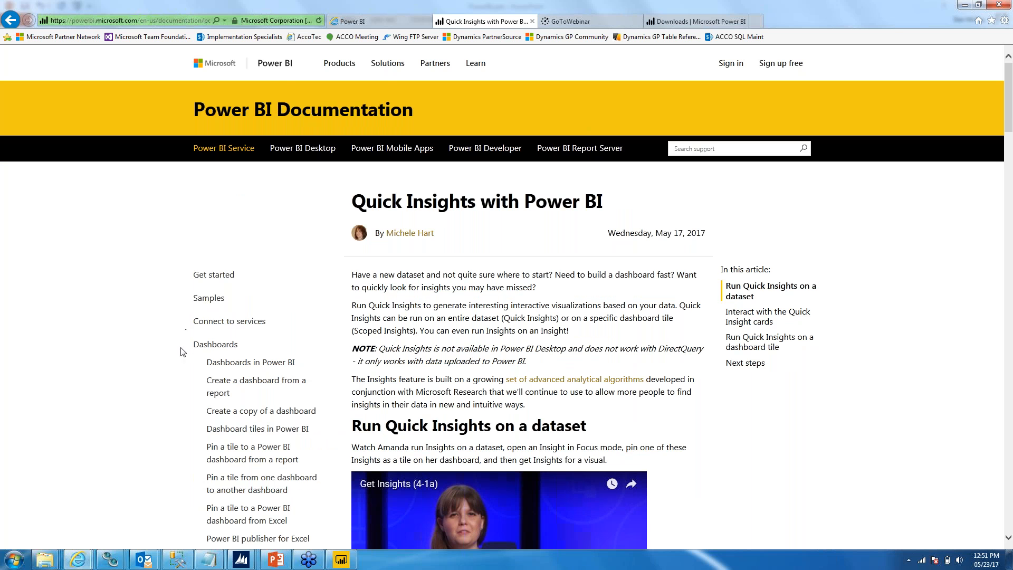
Step: Read the article's section on running Quick Insights on a dataset, including the sample Quick Insights canvas
scroll(152, 344, down, 1)
scroll(153, 344, down, 6)
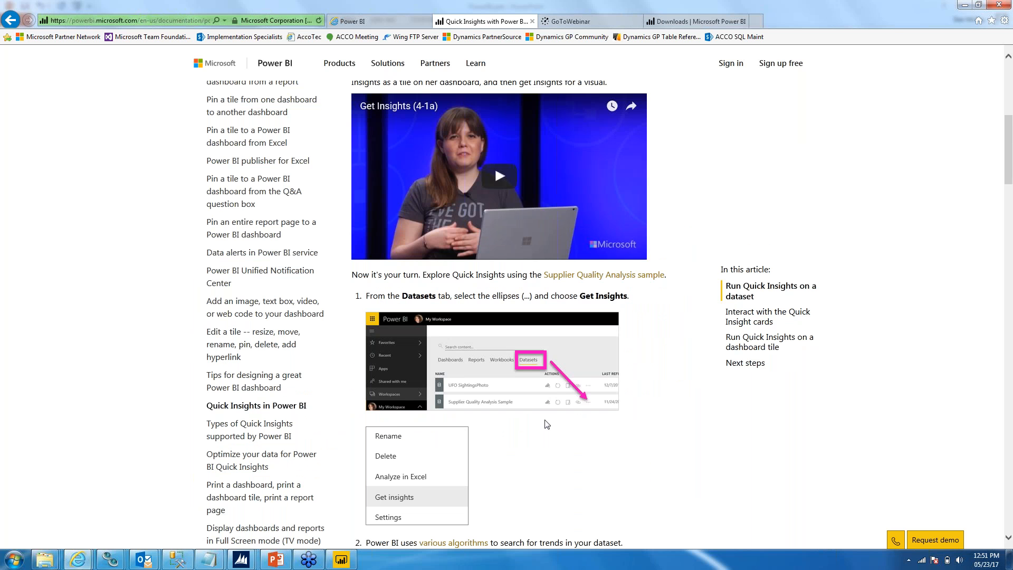
scroll(543, 423, down, 6)
scroll(525, 397, down, 6)
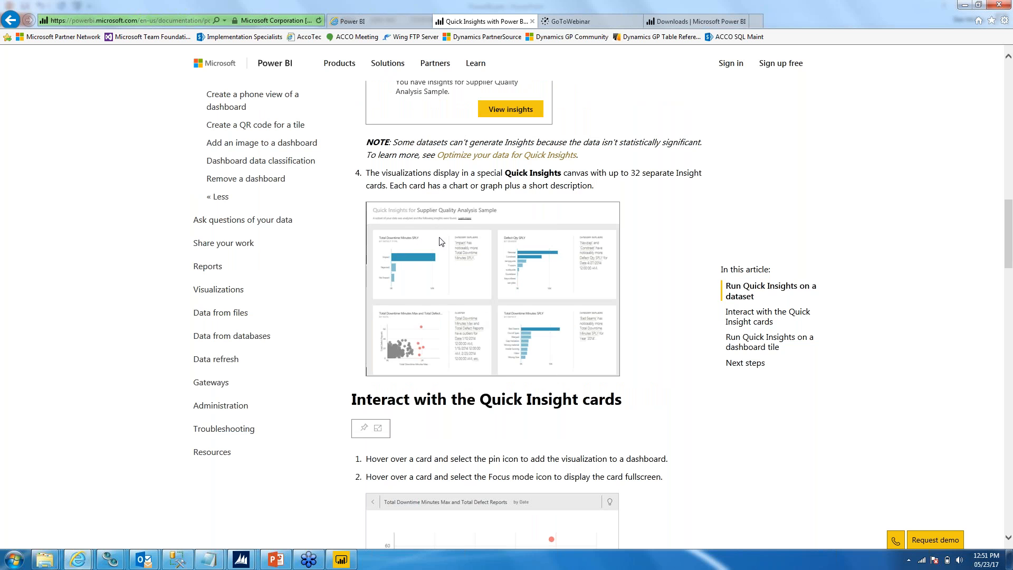
scroll(434, 272, down, 1)
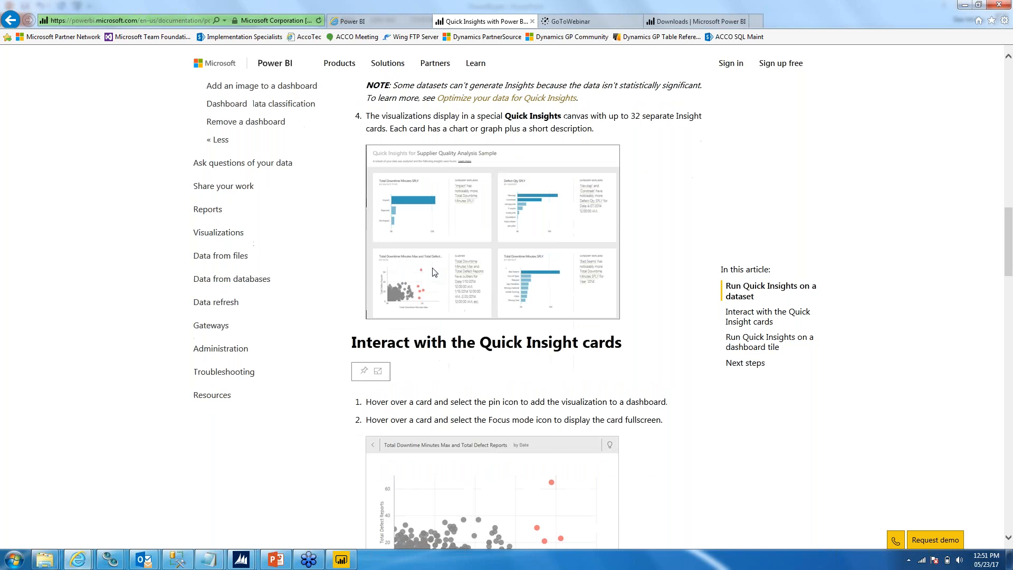
scroll(434, 272, up, 2)
scroll(436, 295, down, 1)
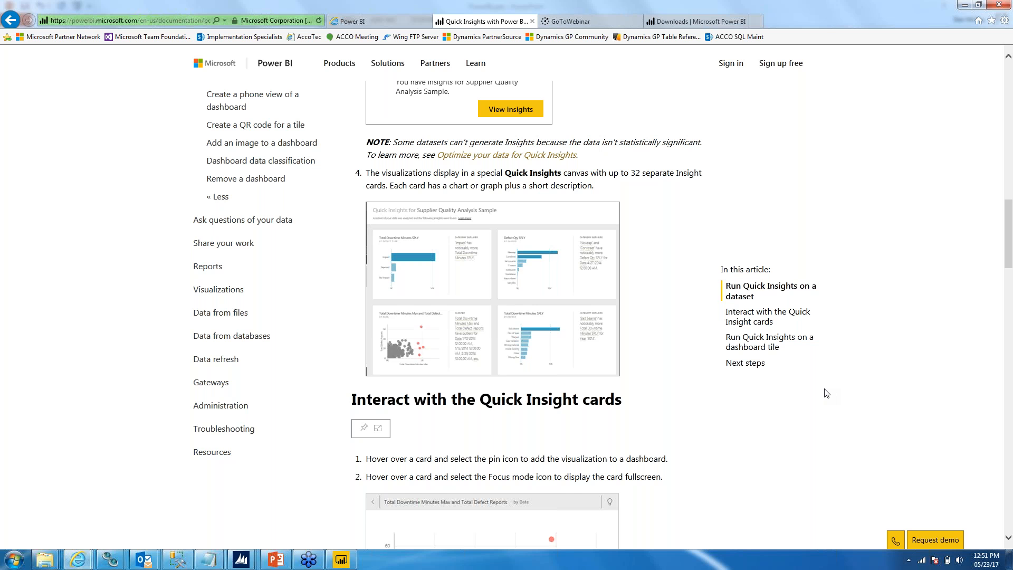
scroll(826, 393, up, 1)
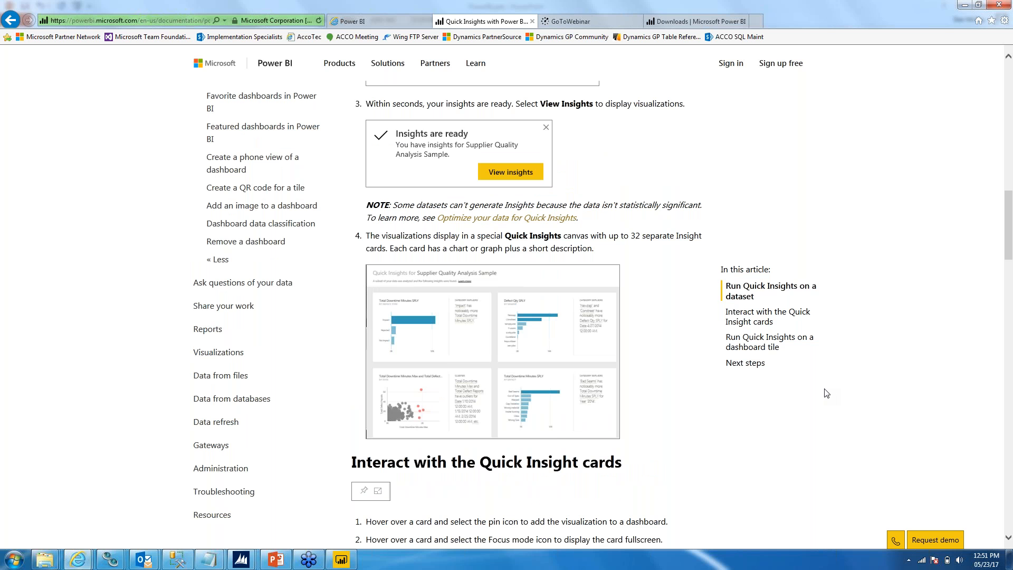
scroll(827, 393, up, 1)
scroll(826, 393, down, 3)
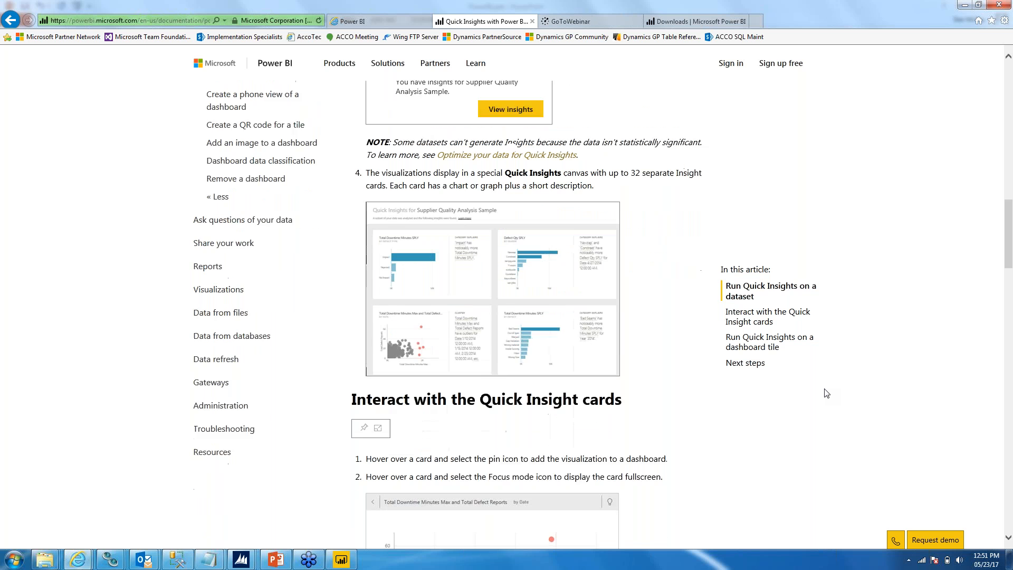
right_click(982, 563)
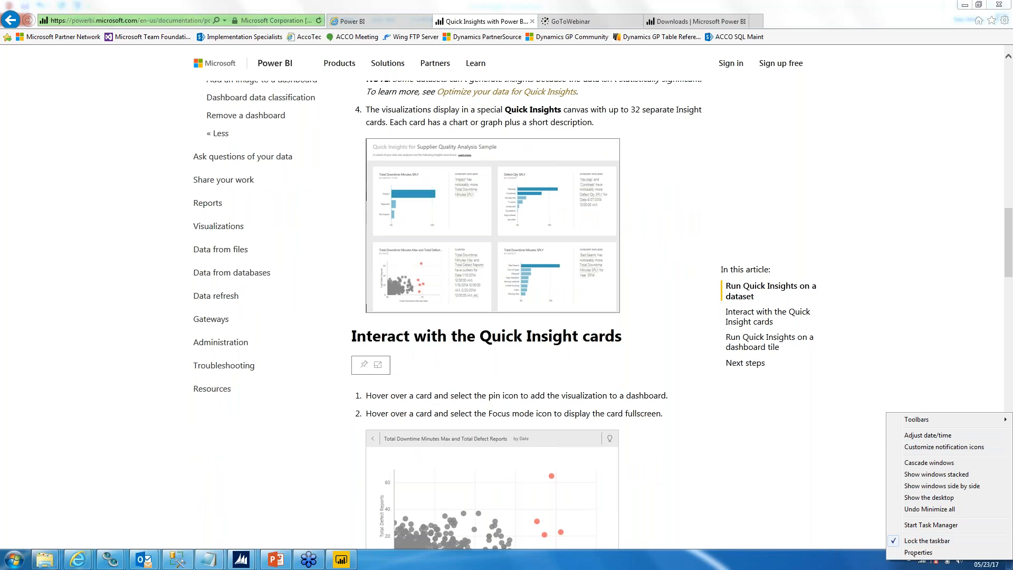
right_click(869, 562)
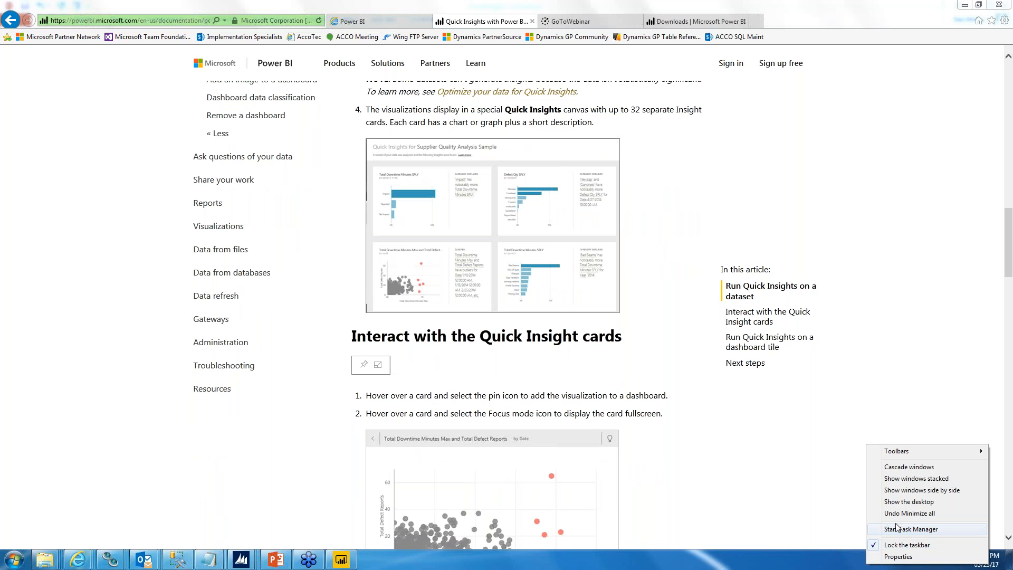
click(900, 557)
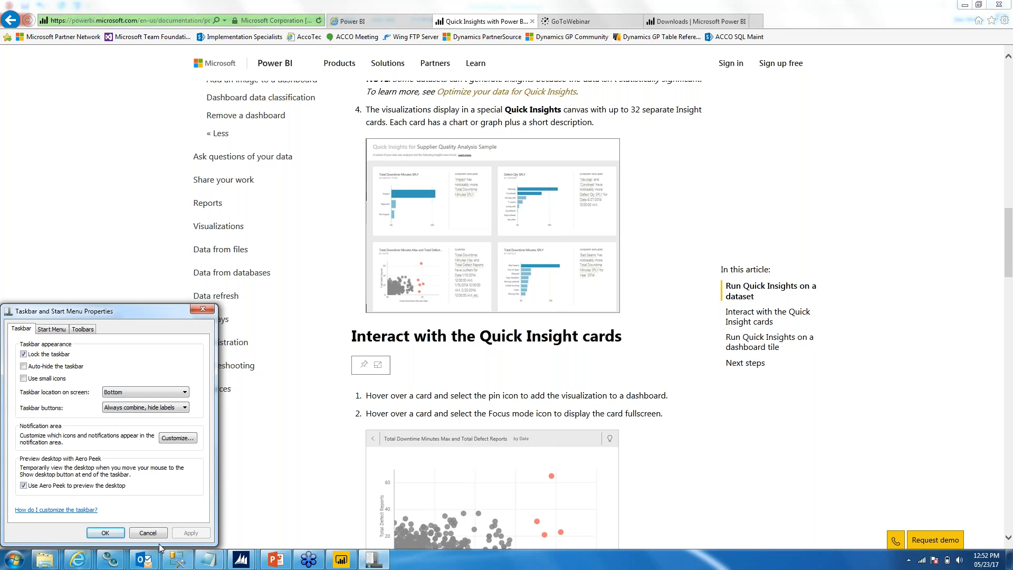
click(147, 533)
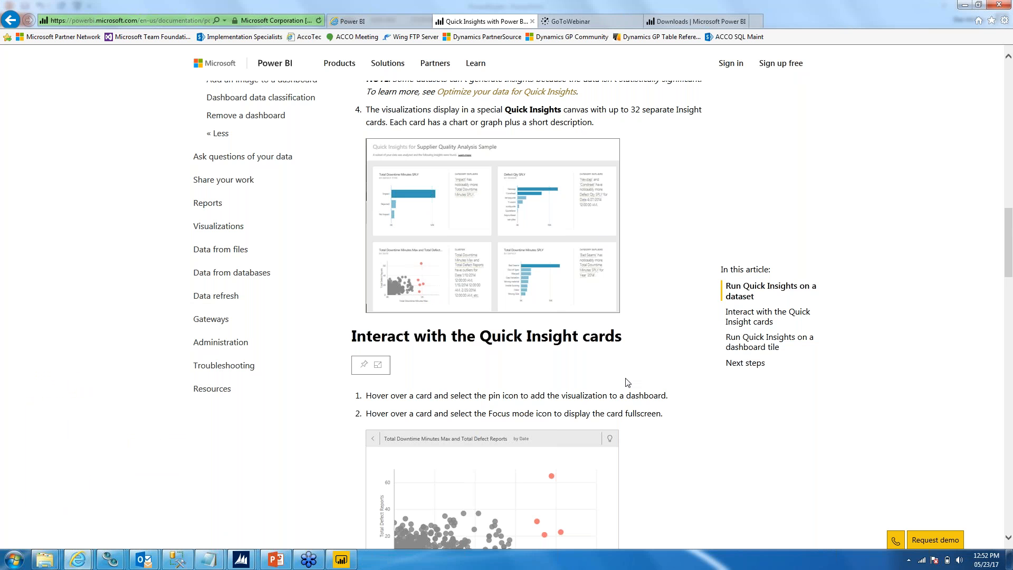
Step: Review the article's sections on interacting with Quick Insight cards and running Quick Insights on a dashboard tile
scroll(709, 444, down, 5)
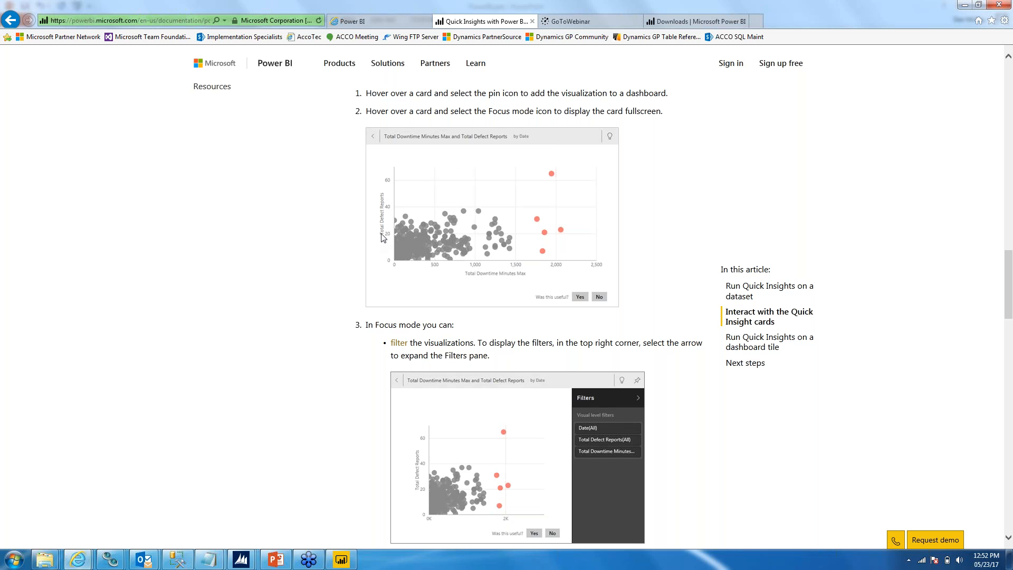
scroll(363, 245, down, 4)
scroll(363, 246, down, 5)
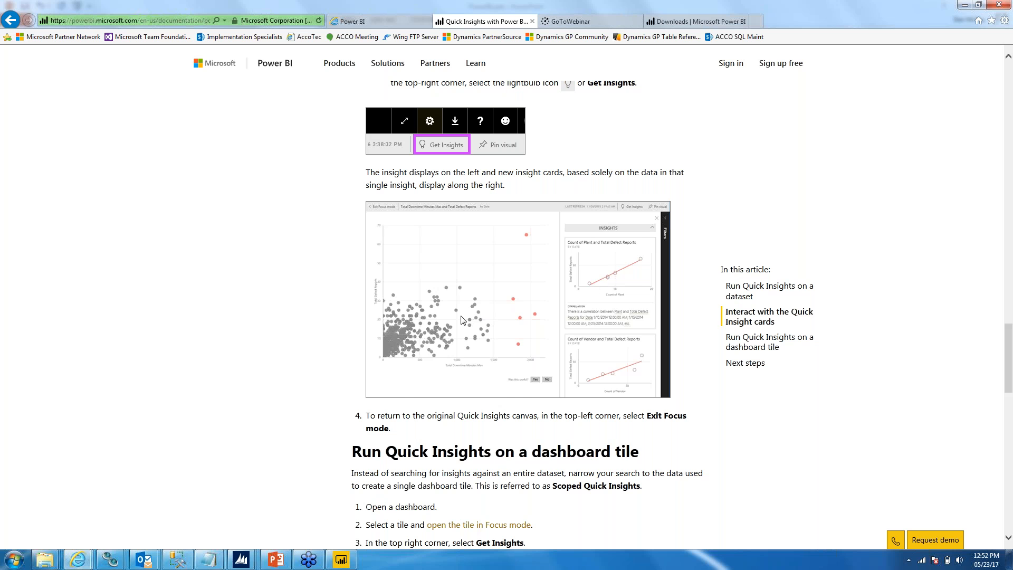
scroll(481, 317, down, 6)
scroll(460, 266, down, 2)
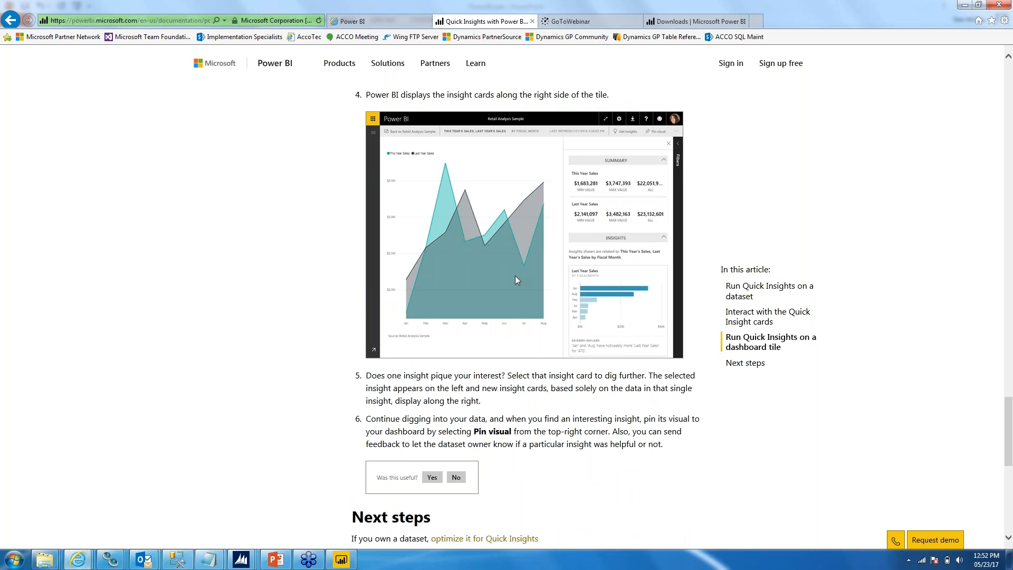
scroll(468, 275, down, 1)
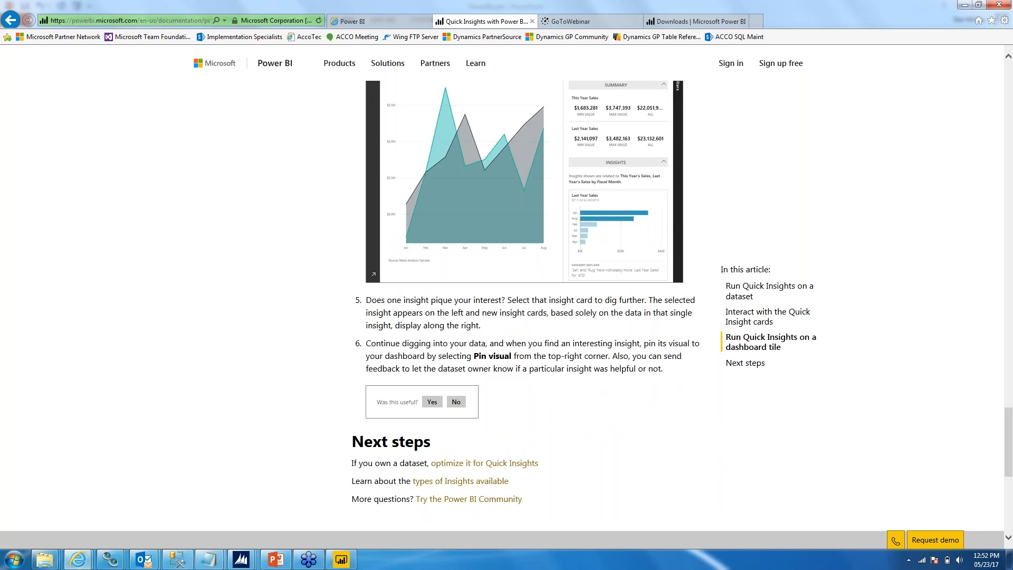
scroll(506, 295, up, 1)
scroll(528, 316, up, 4)
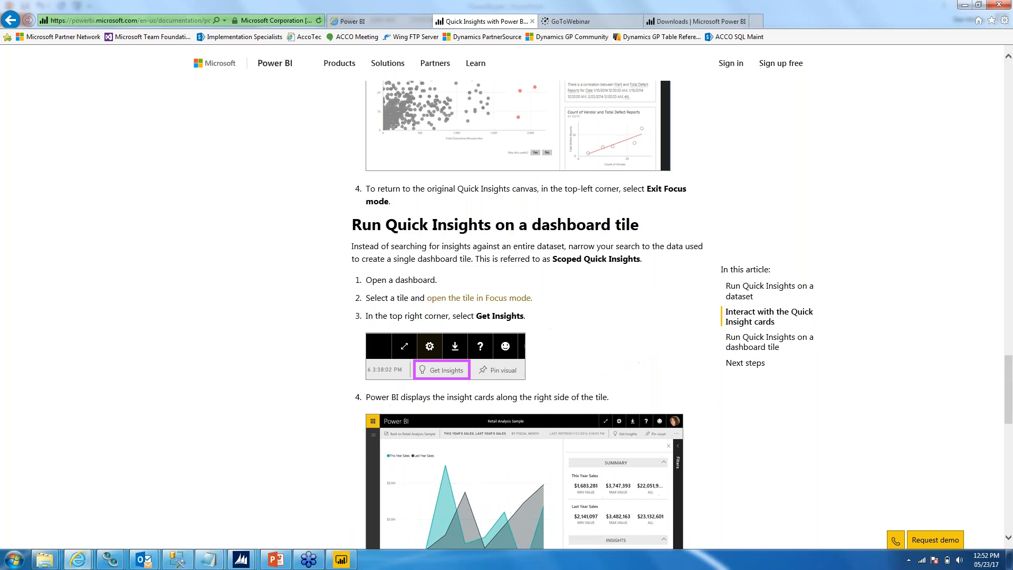
scroll(522, 300, up, 6)
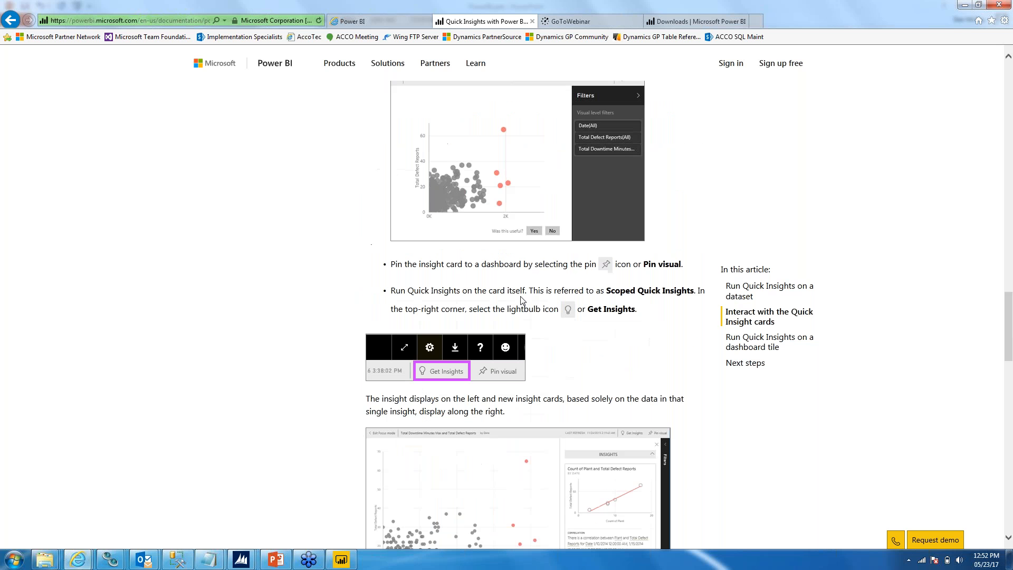
scroll(521, 300, up, 6)
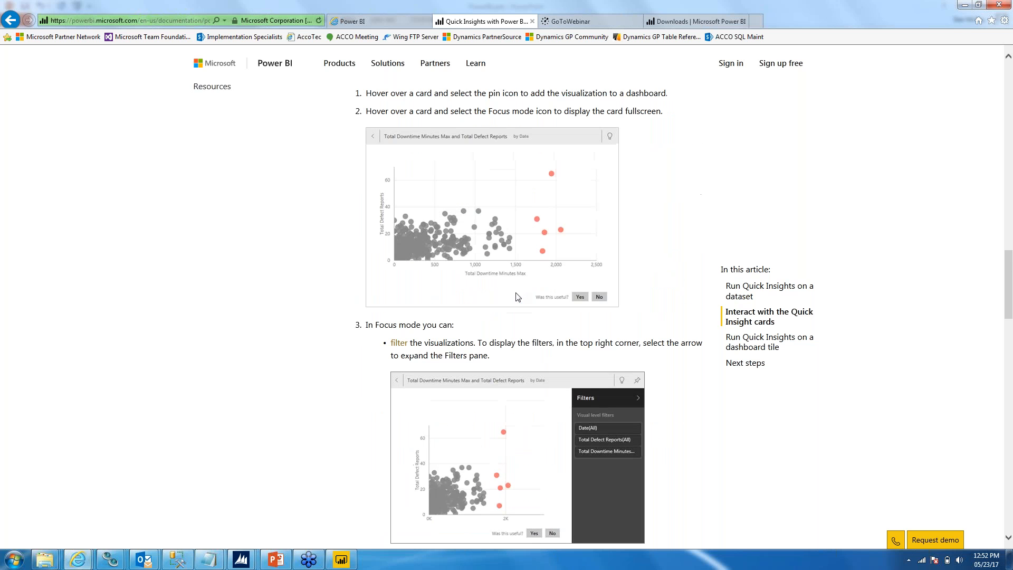
scroll(516, 296, up, 3)
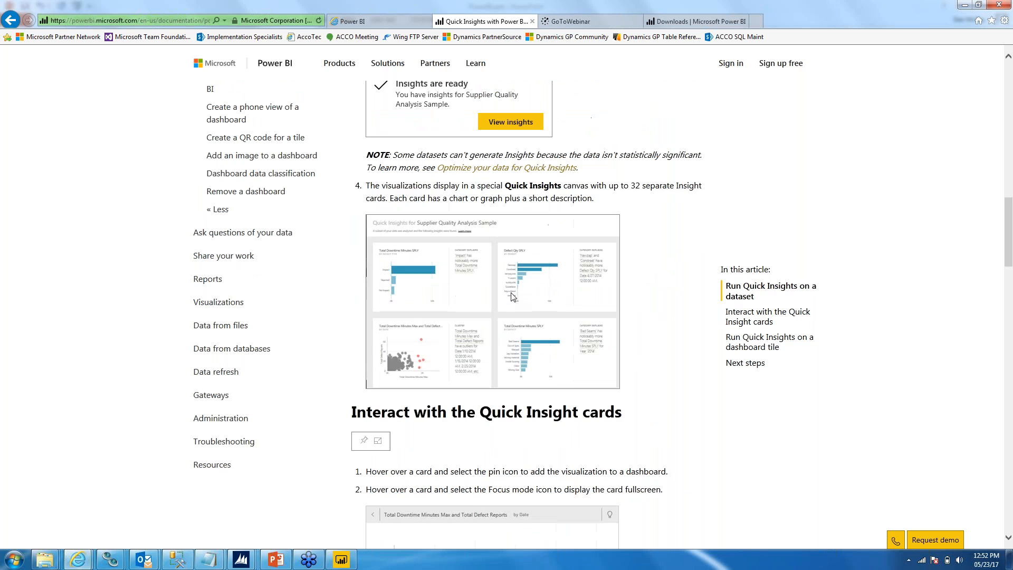
Step: Return from the Quick Insights article to the Power BI report list in Internet Explorer and check the insights searches
scroll(511, 296, up, 1)
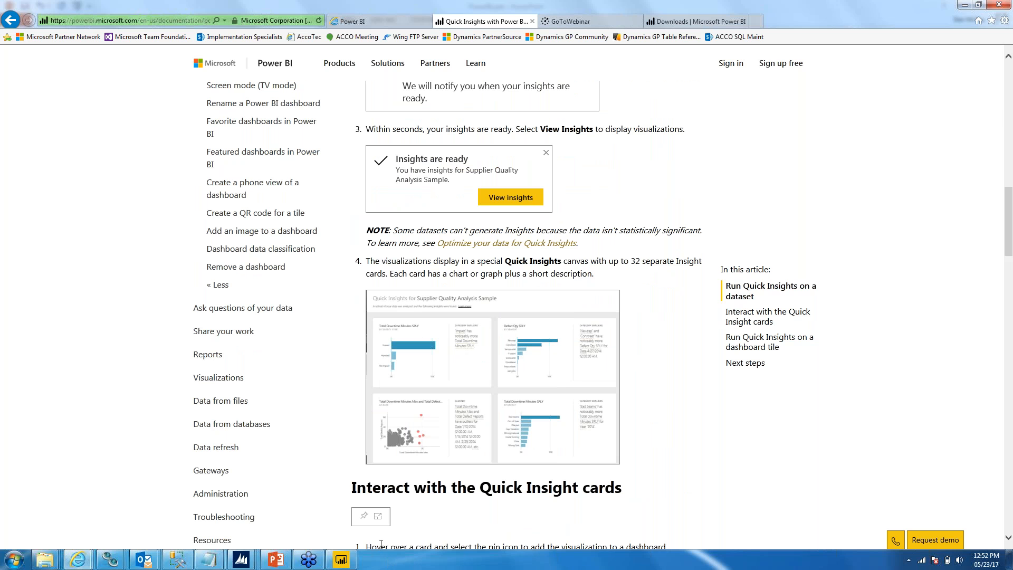
mouse_move(45, 566)
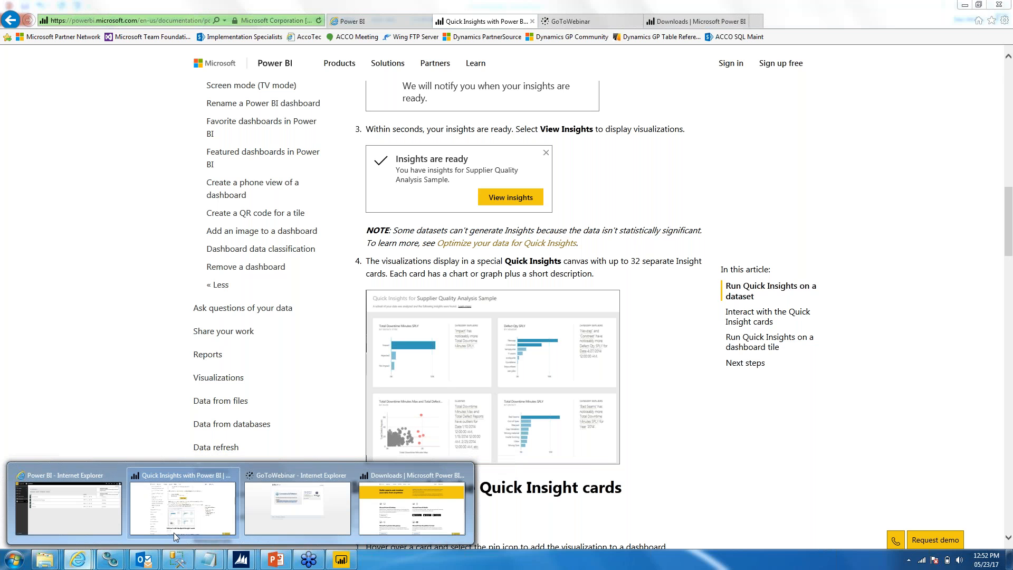
click(99, 516)
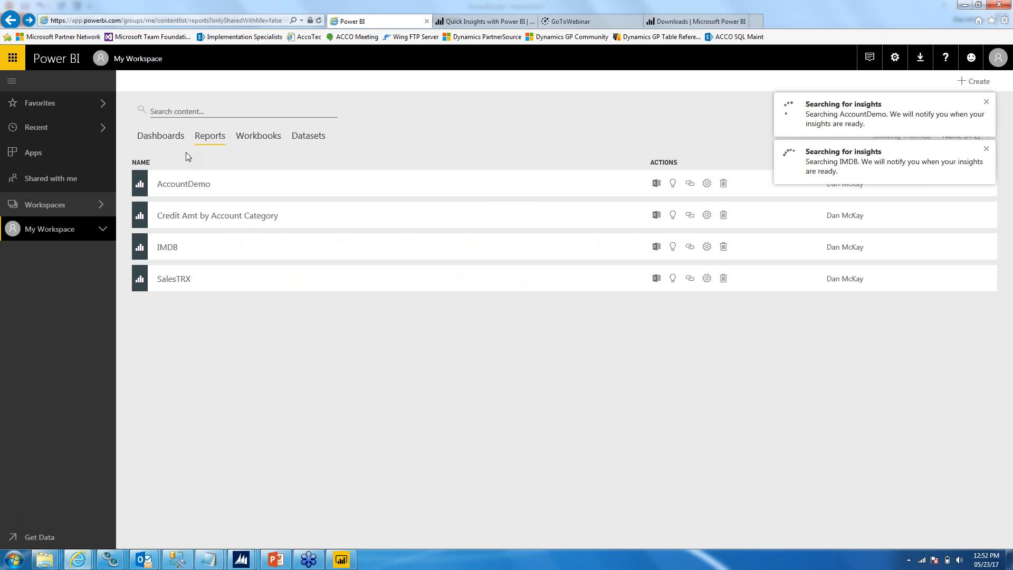
Step: Switch to Power BI Desktop to show the SOP pie and column charts, and minimize it to return to the online report list
click(338, 563)
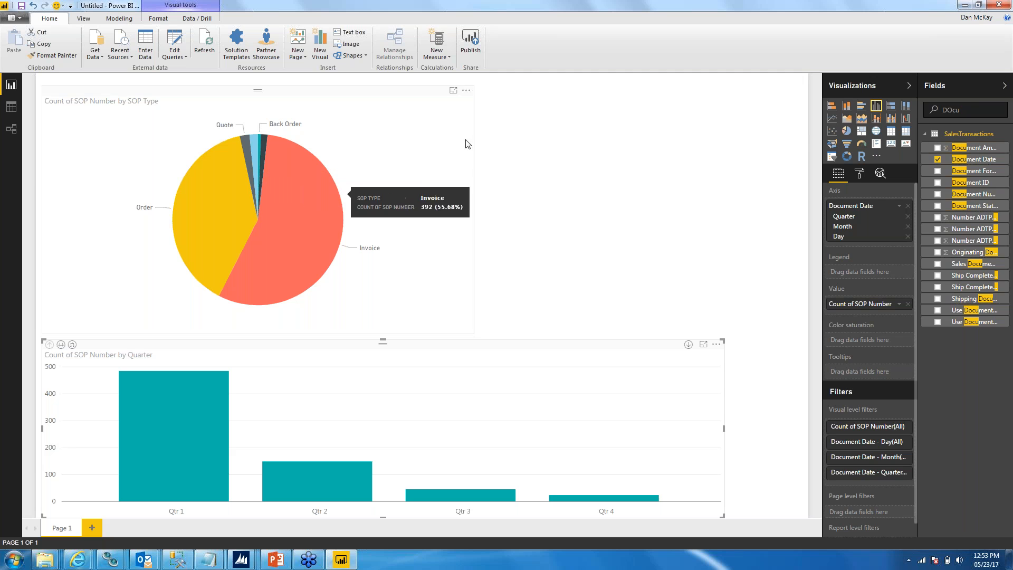
click(965, 5)
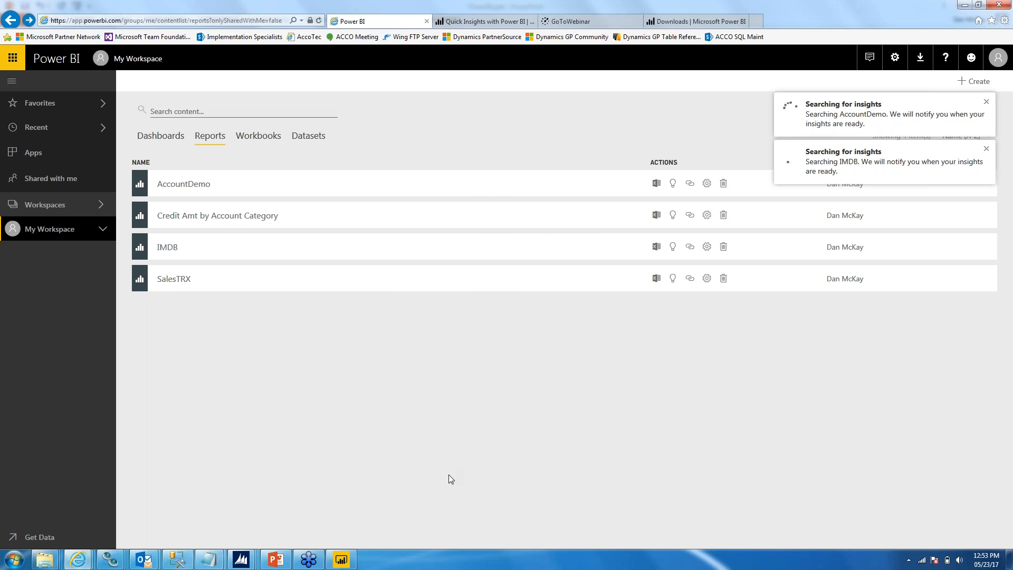
mouse_move(305, 561)
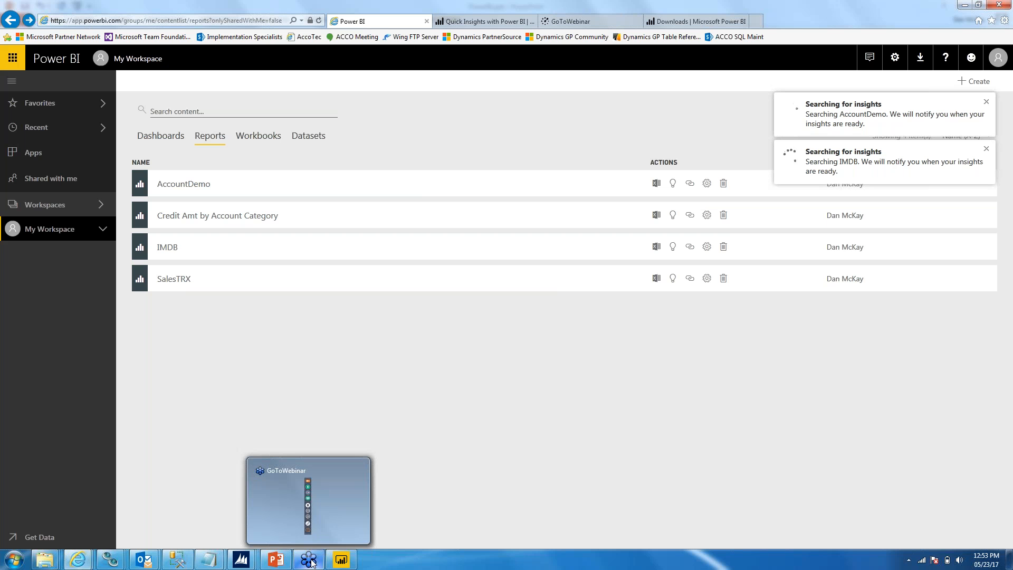